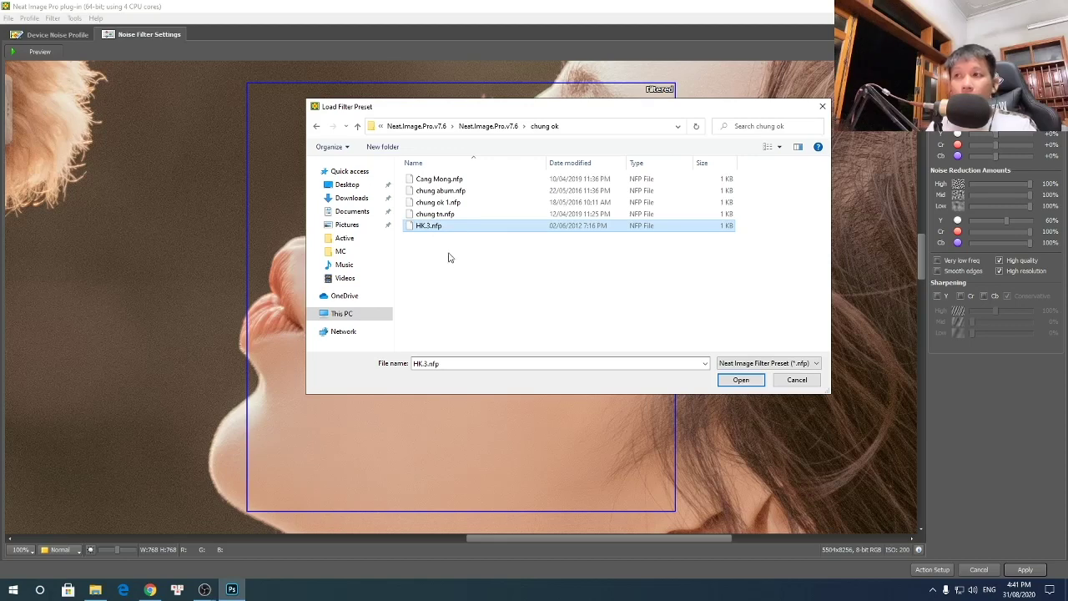
Load the HK.3 filter preset and compare the filtered face against the original
double_click(437, 227)
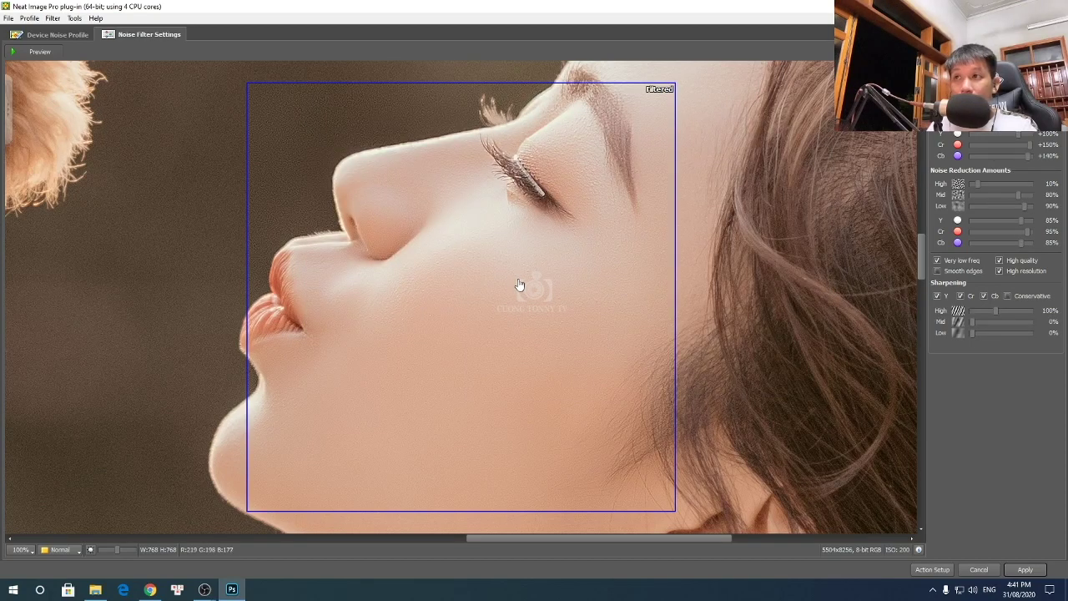
scroll(506, 259, "down", 1)
scroll(507, 258, "up", 1)
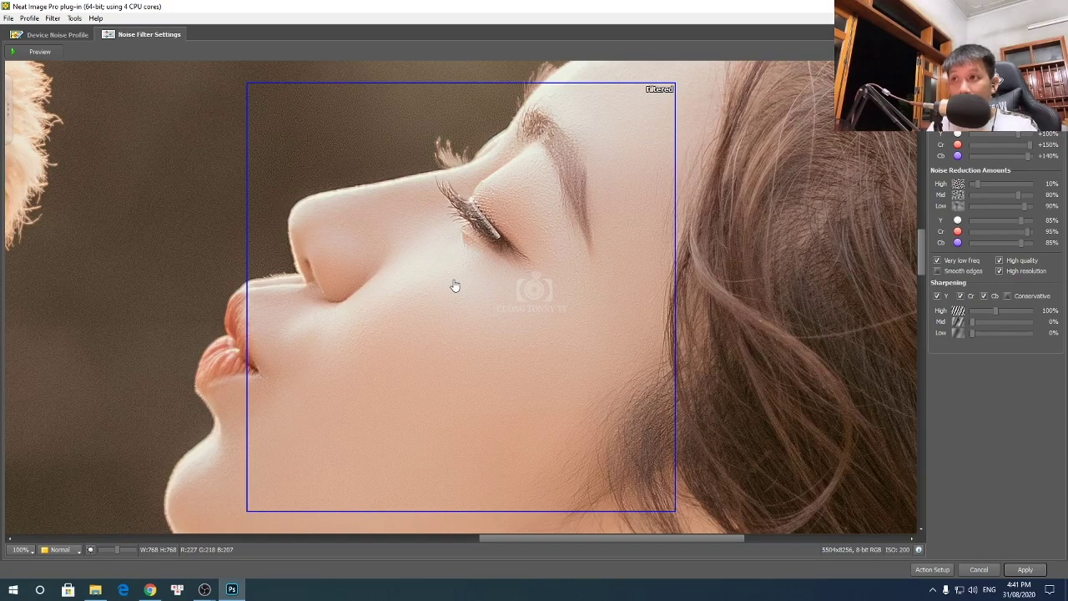
left_click_drag(493, 289, 468, 299)
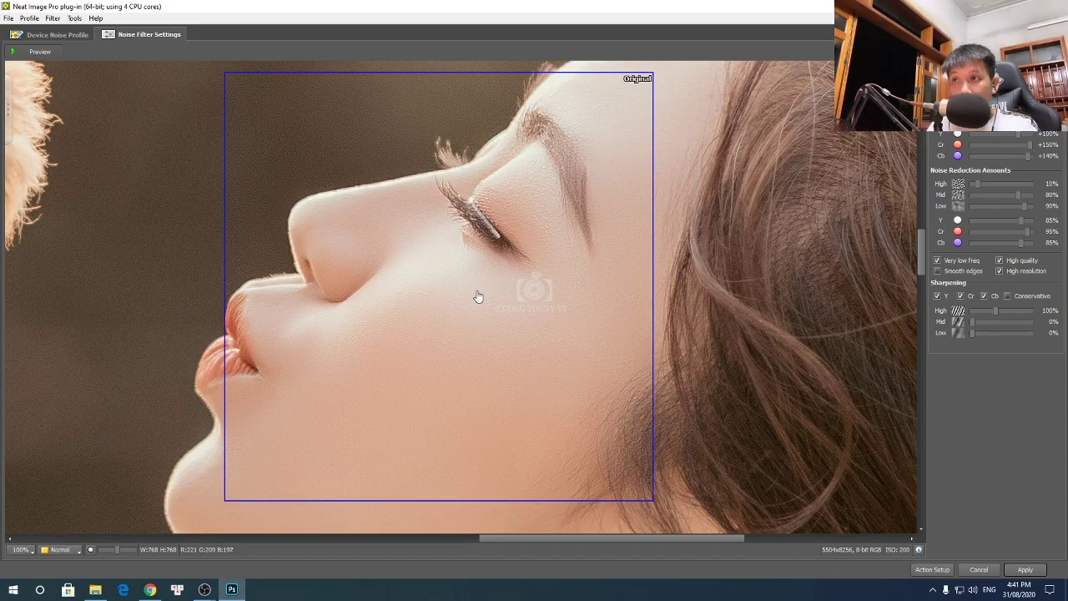
left_click(476, 297)
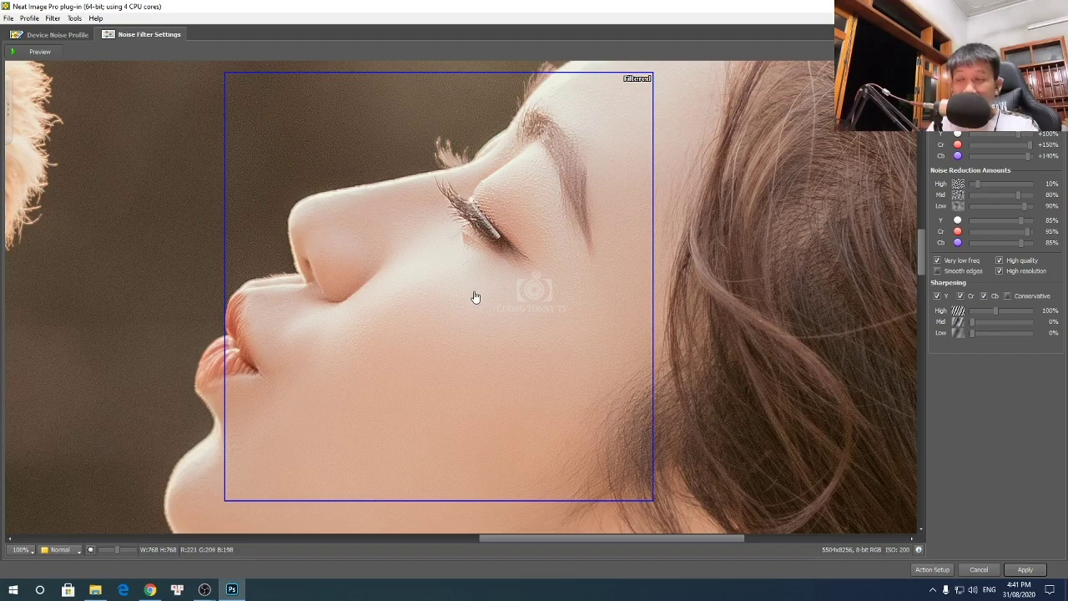
left_click(475, 297)
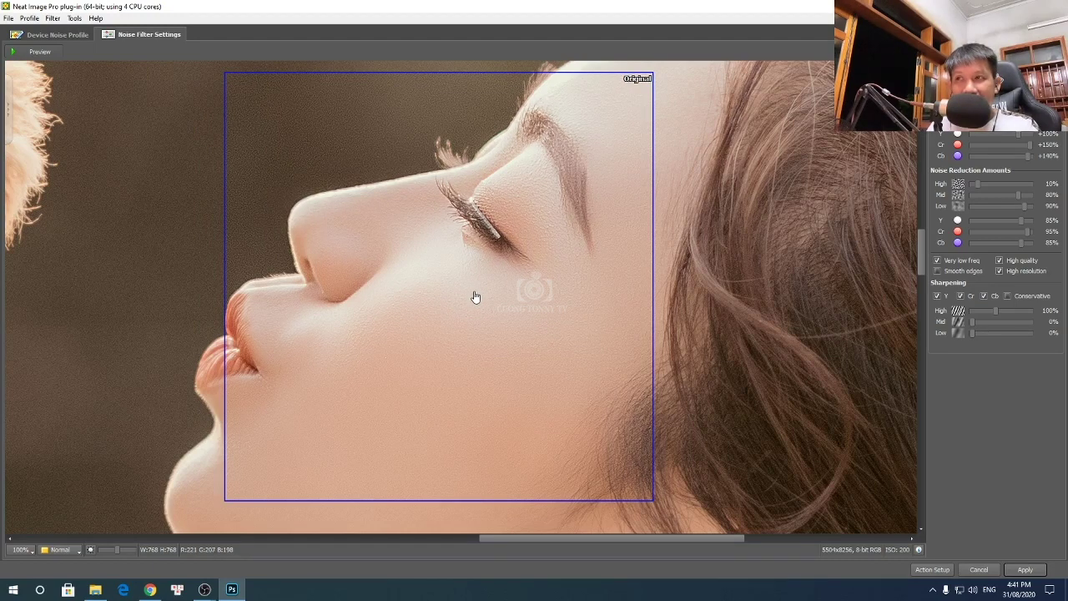
left_click_drag(475, 297, 477, 302)
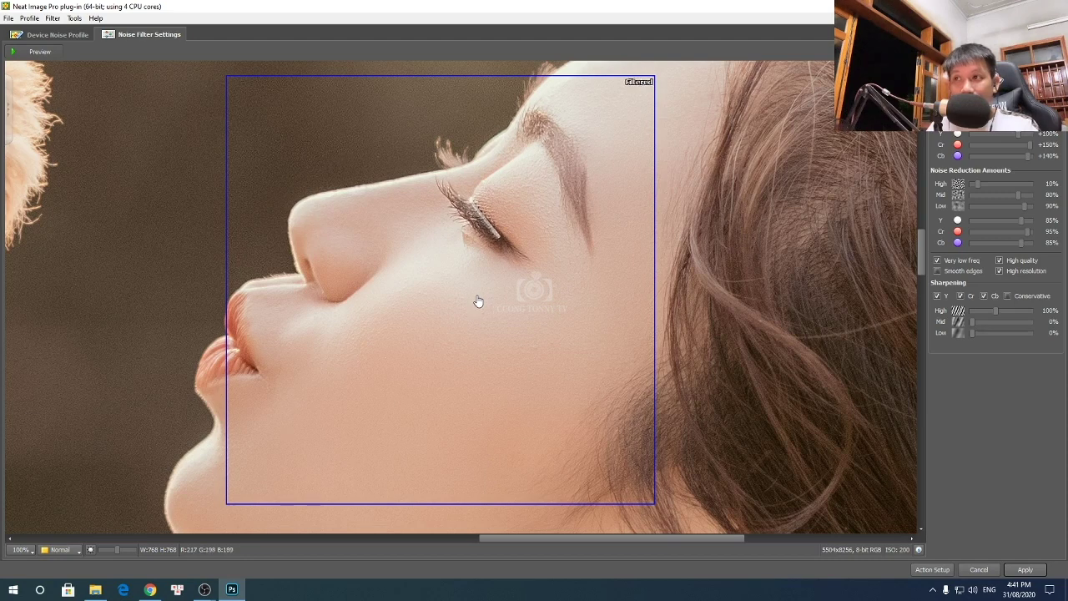
left_click(477, 302)
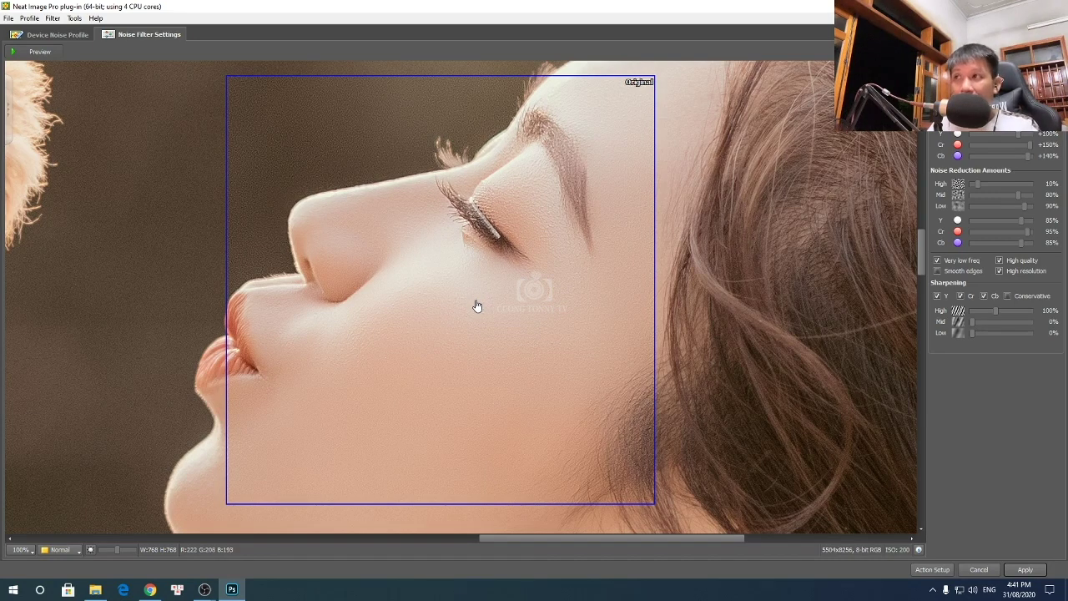
Load the Cang Mong.nfp filter preset and check the unfiltered original in the preview
key("ctrl+o")
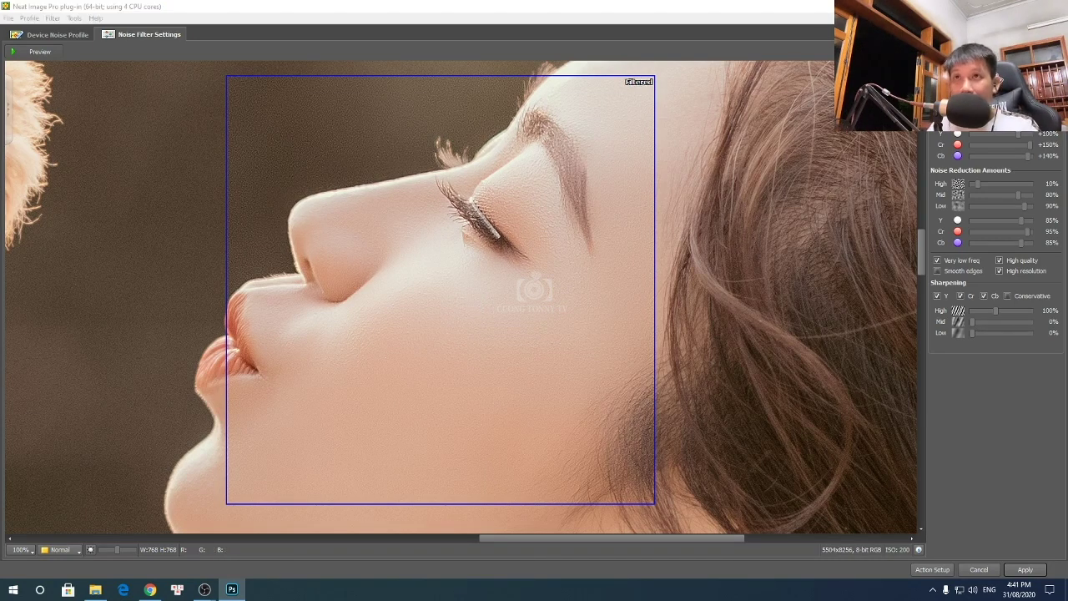
double_click(439, 179)
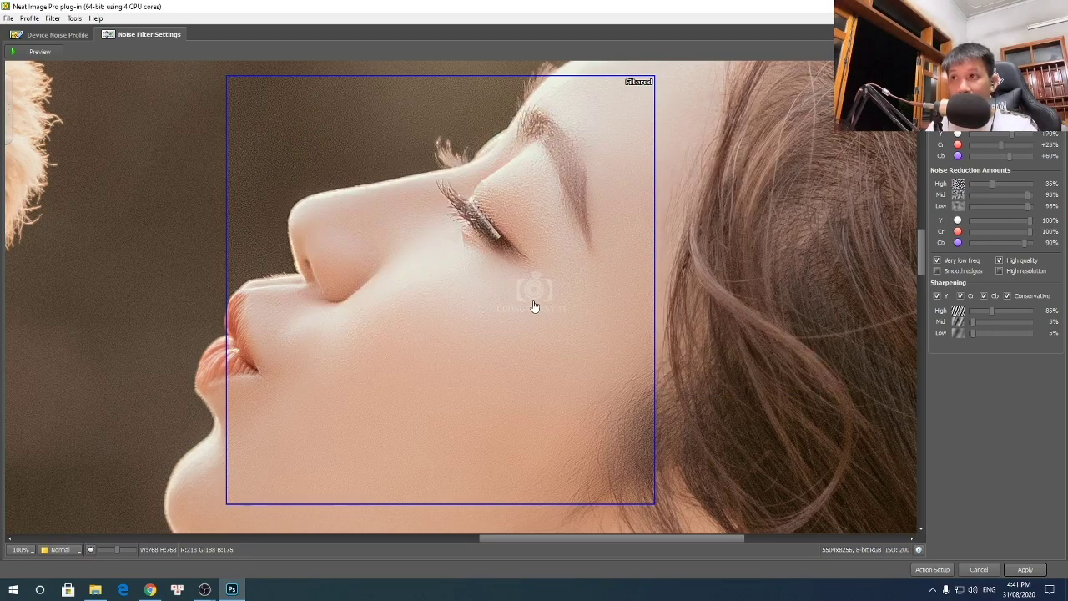
left_click(460, 294)
left_click_drag(460, 295, 472, 294)
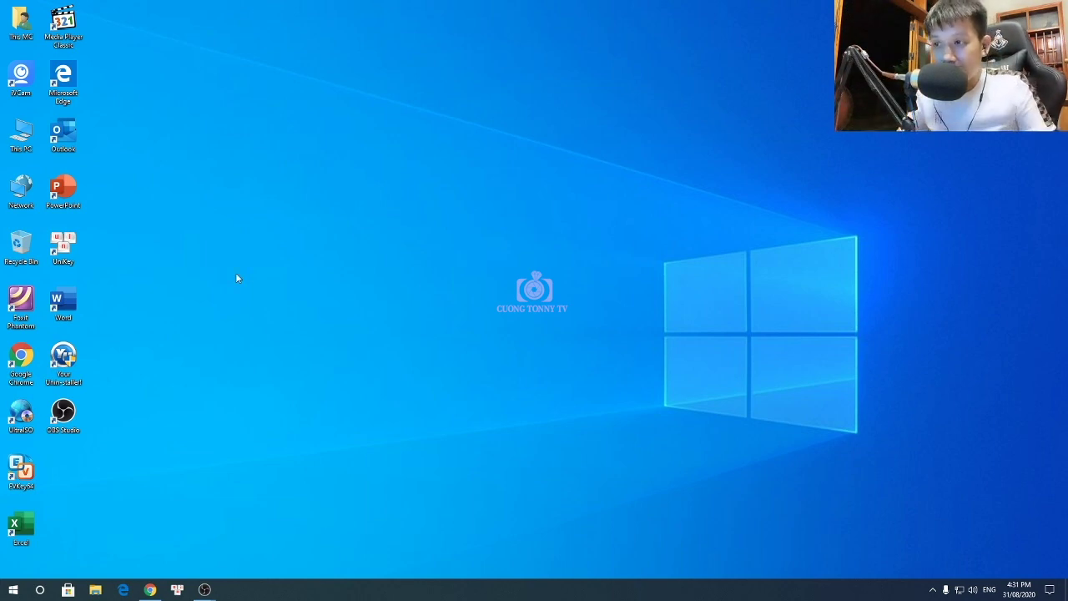
right_click(368, 251)
left_click(410, 302)
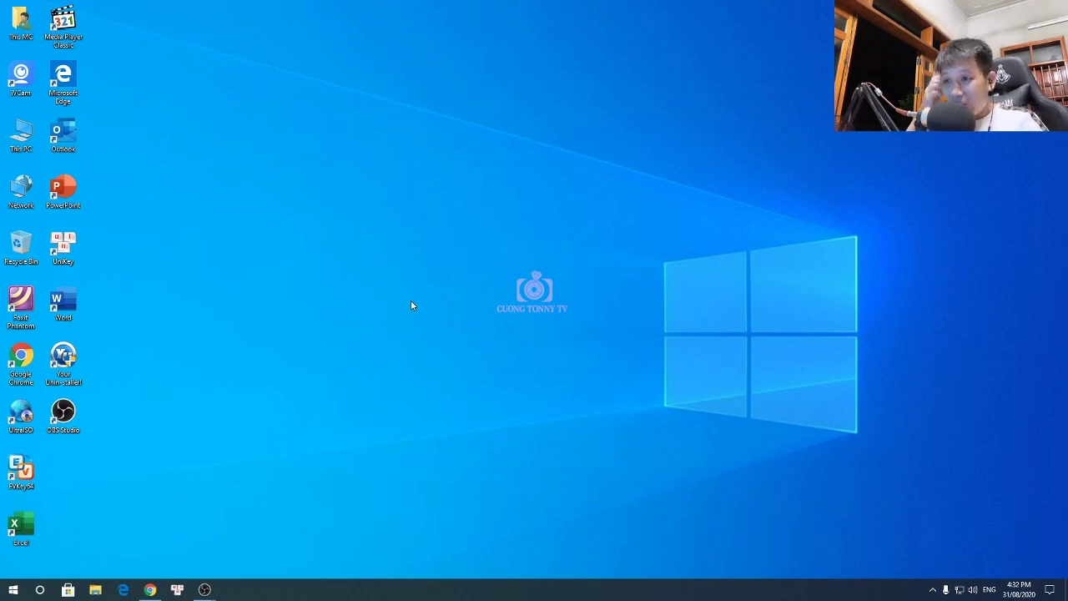
Launch Adobe Photoshop 2020 from the Start menu app list
left_click(13, 588)
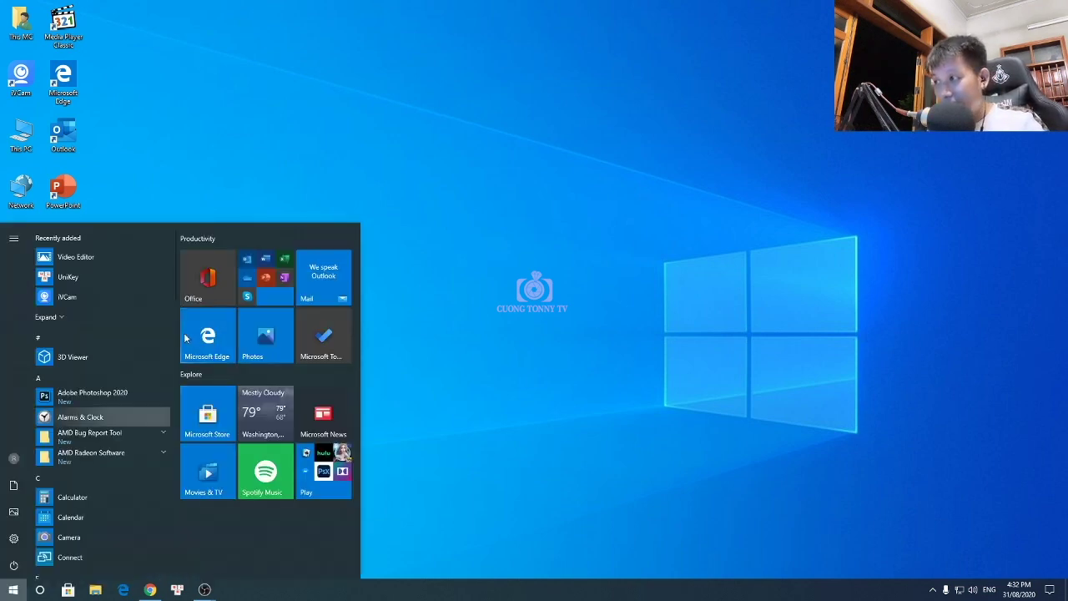
left_click(91, 397)
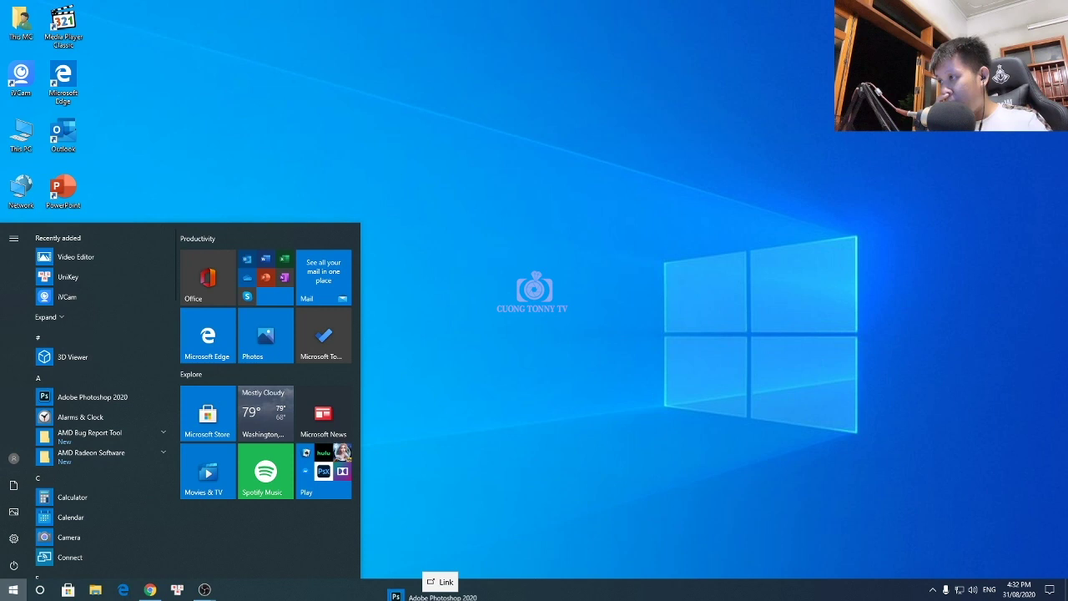
left_click(598, 325)
Refresh the desktop six times from its right-click menu
right_click(478, 211)
left_click(501, 260)
right_click(464, 210)
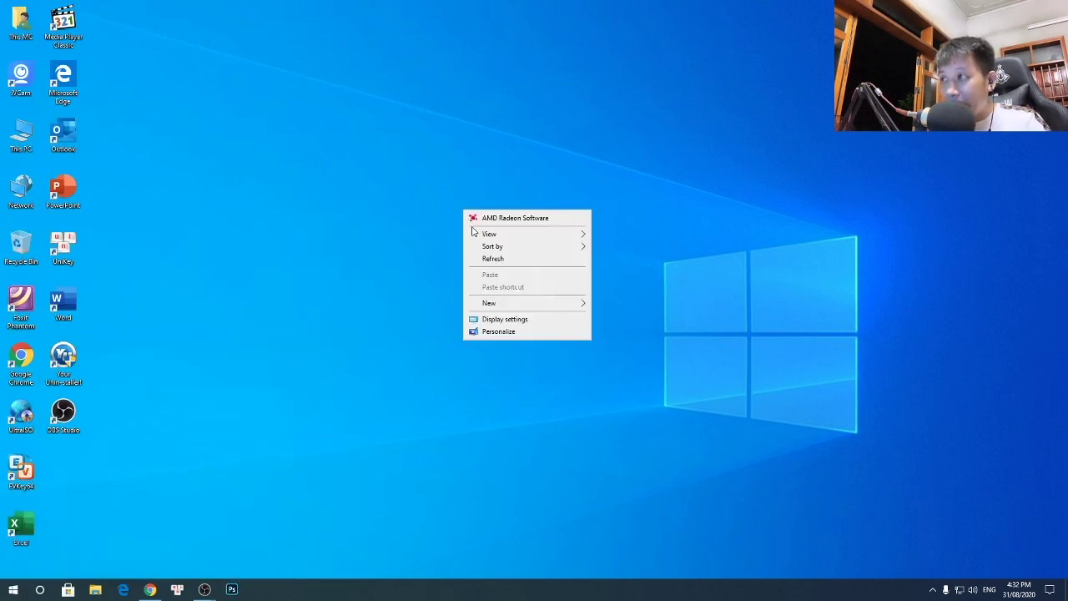
left_click(498, 258)
right_click(412, 217)
left_click(464, 266)
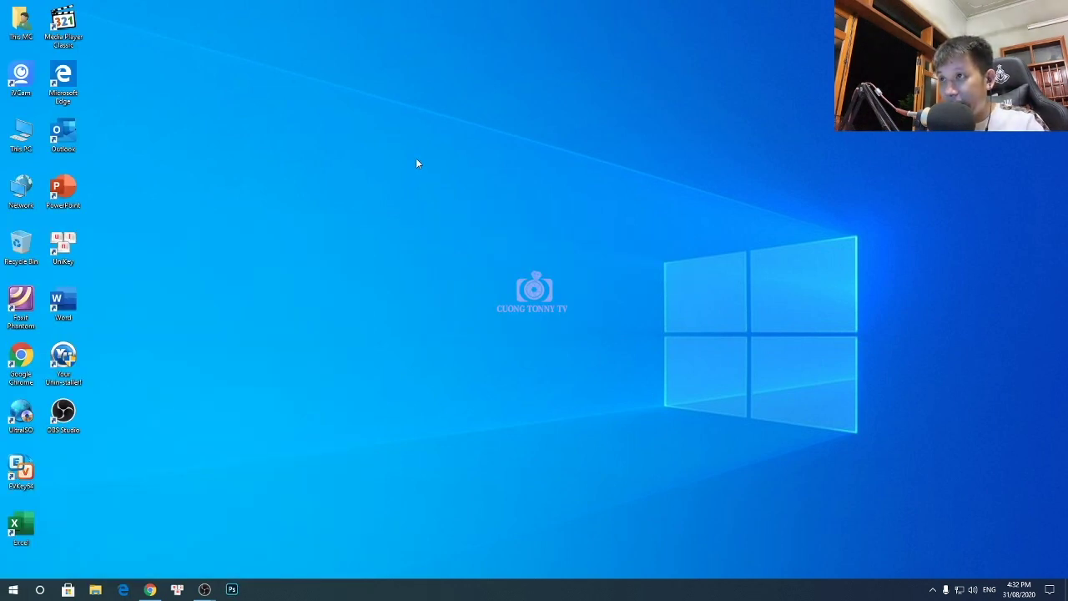
right_click(416, 159)
left_click(439, 208)
right_click(421, 181)
left_click(441, 229)
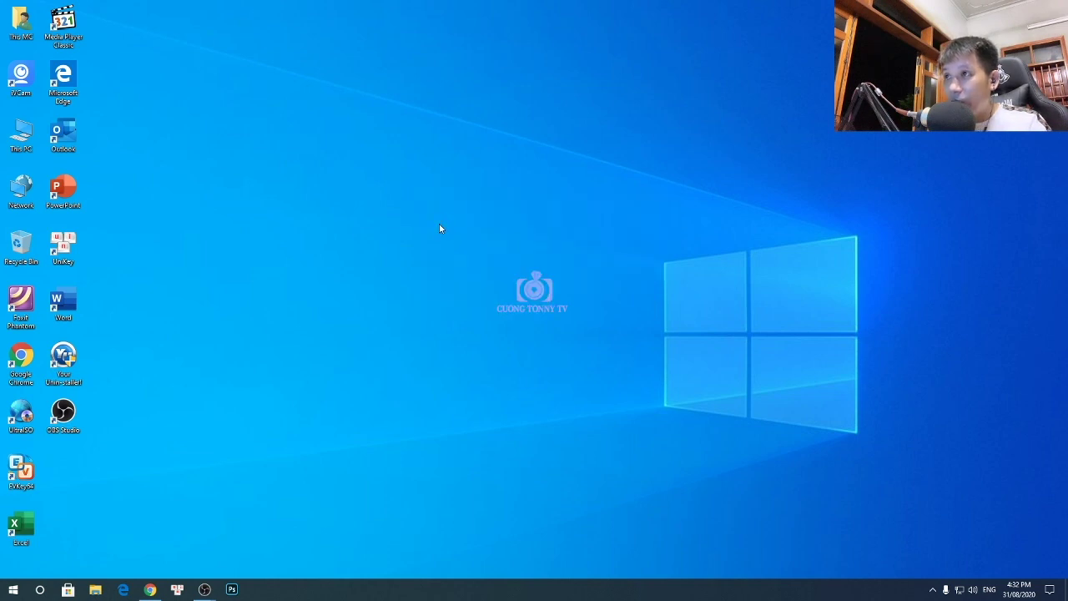
right_click(440, 229)
left_click(472, 269)
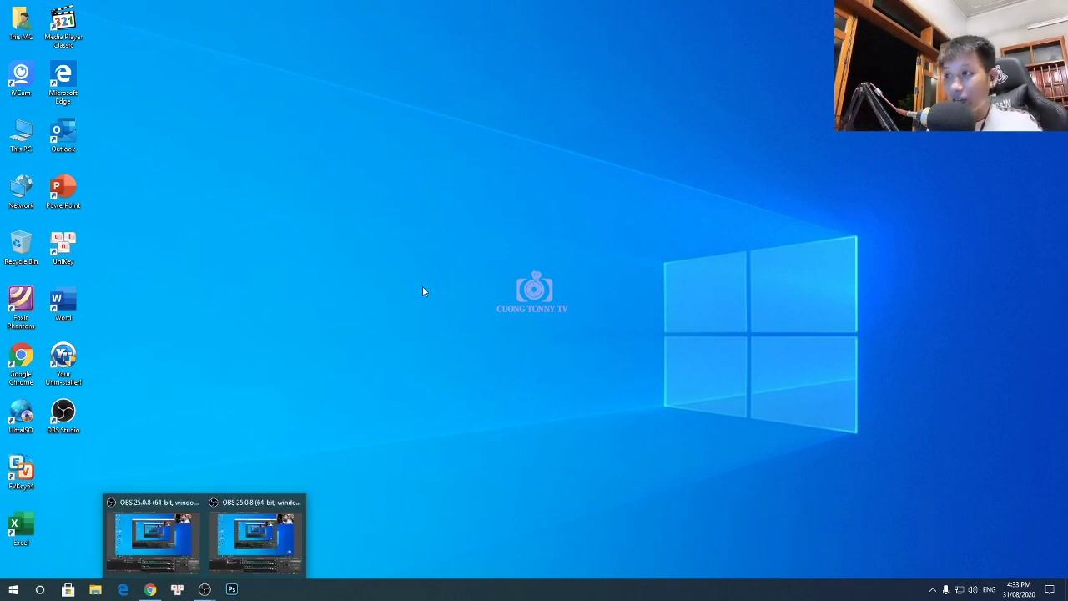
Open the Neat.Image.Pro.v7.6 folder on drive D: and delete its Standalone subfolder
left_click(95, 589)
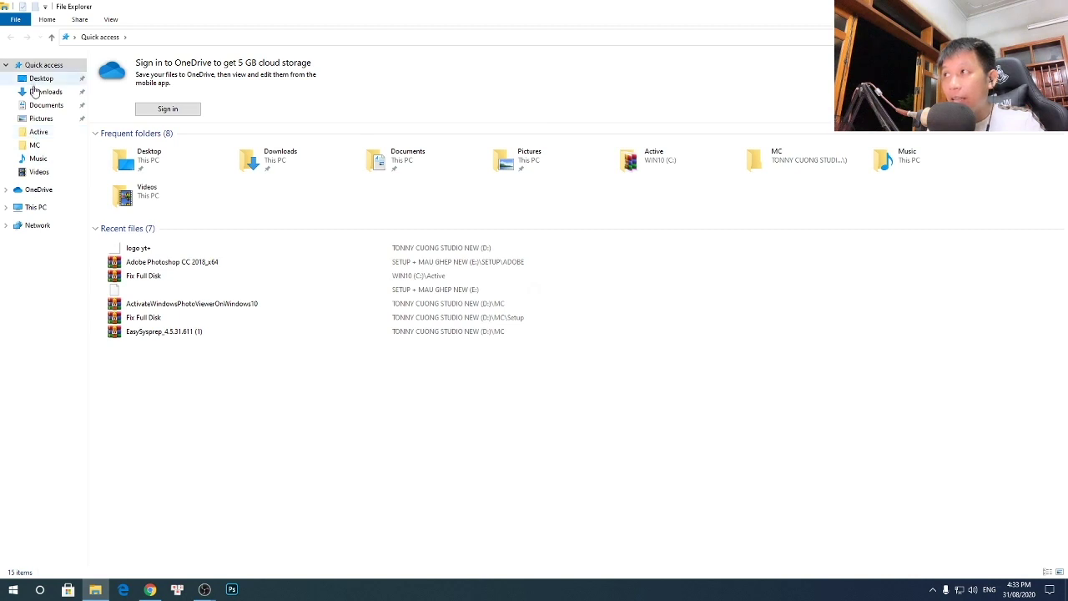
left_click(34, 209)
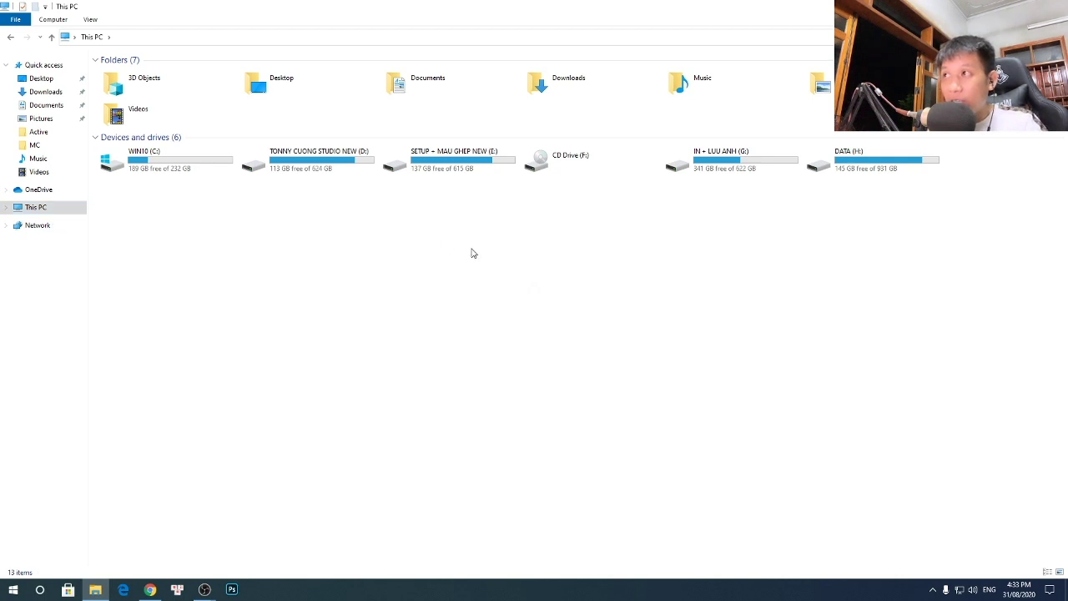
double_click(304, 158)
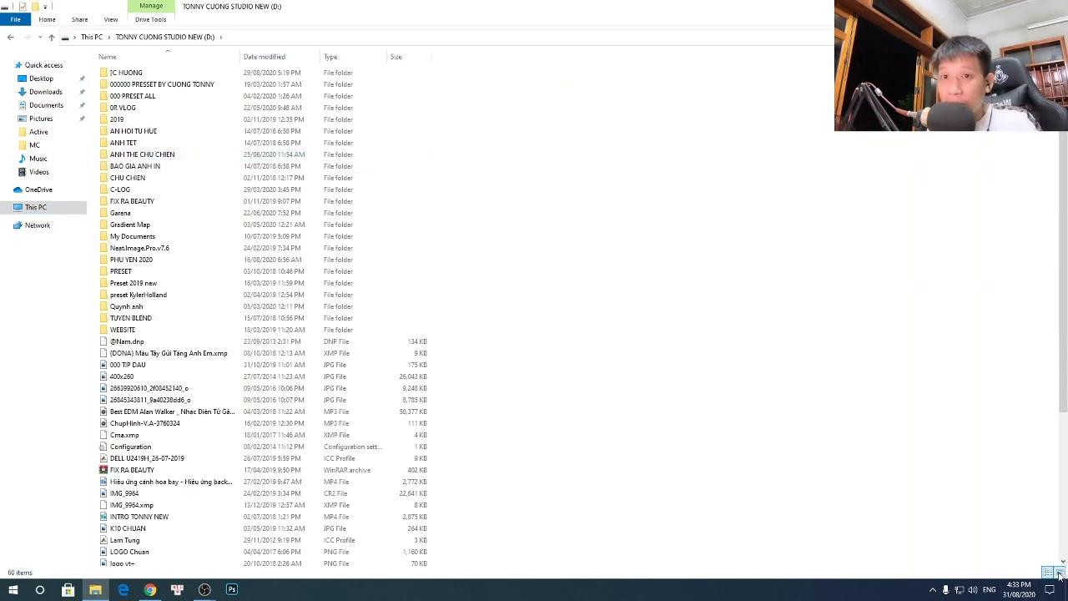
key("ctrl+shift+2")
double_click(914, 87)
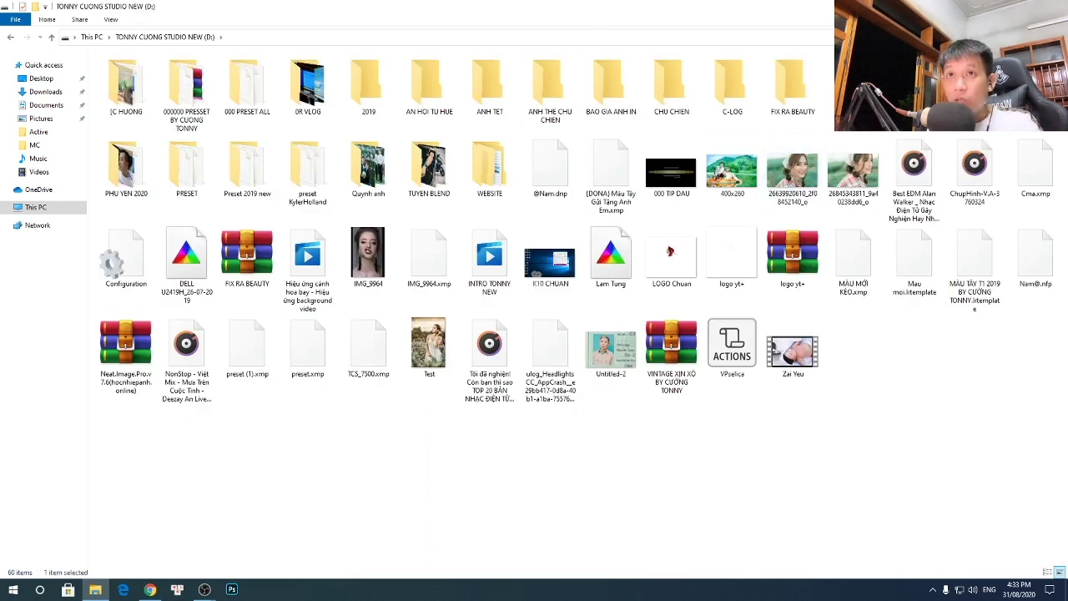
double_click(125, 72)
scroll(659, 246, "up", 1, "ctrl")
scroll(679, 258, "up", 1, "ctrl")
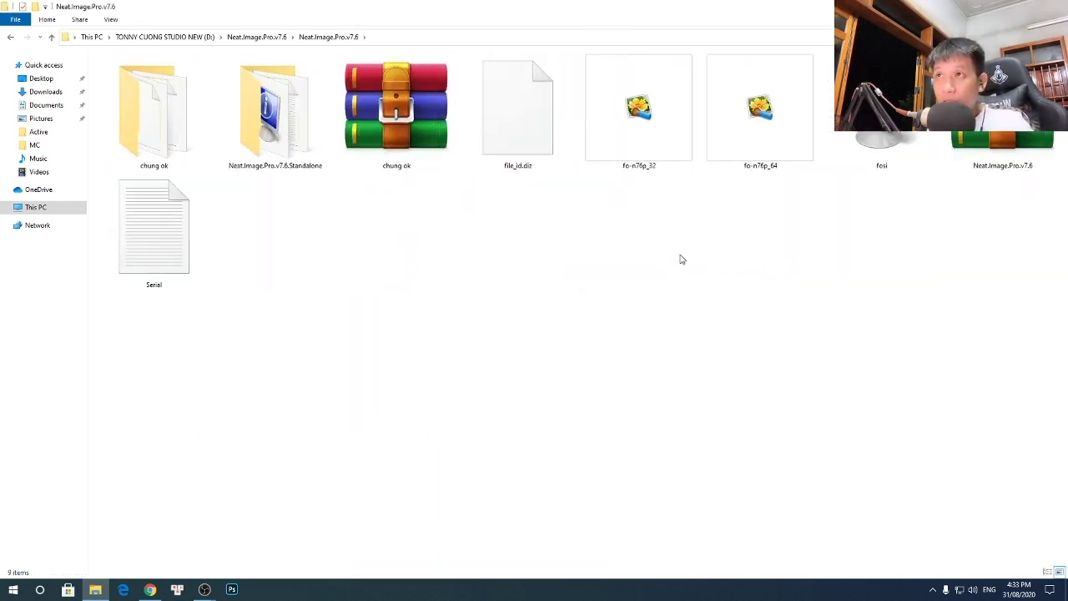
scroll(709, 261, "down", 1, "ctrl")
scroll(759, 257, "down", 1, "ctrl")
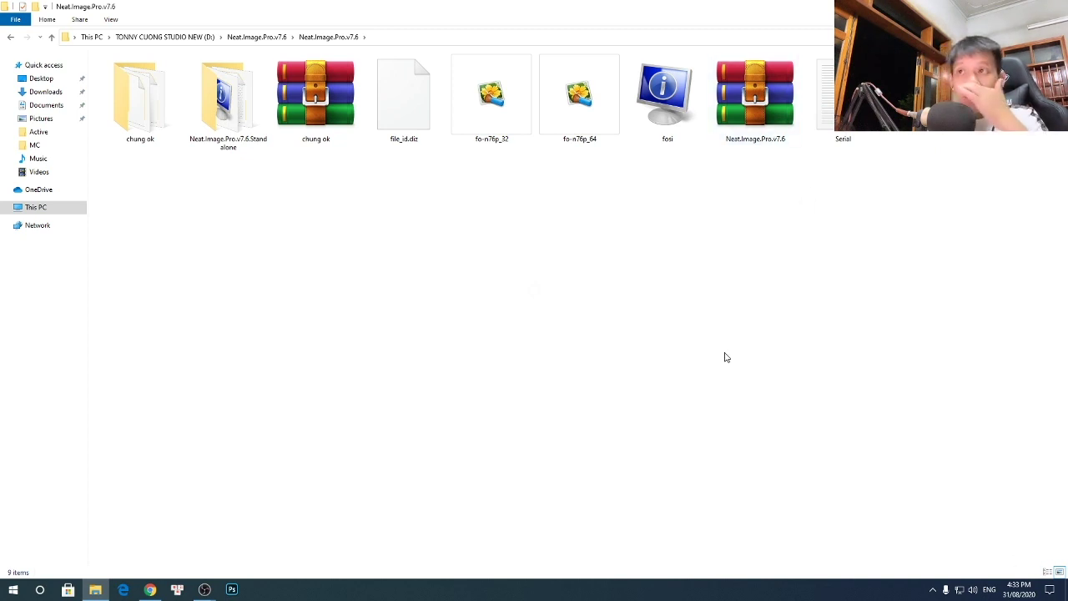
right_click(234, 107)
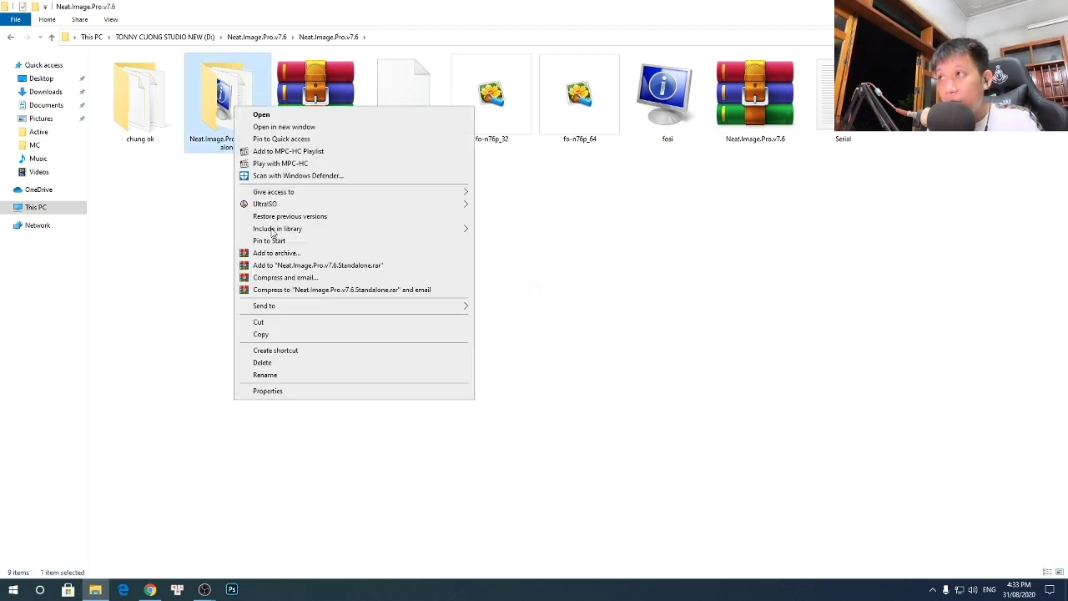
left_click(264, 362)
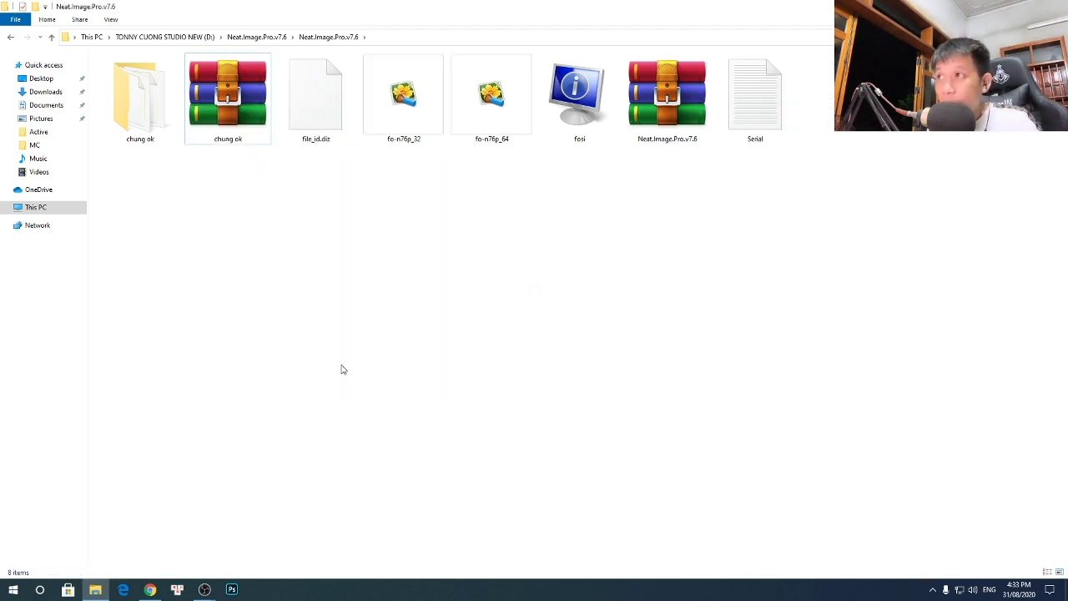
Compare the fo-n76p_32 and fo-n76p_64 installers, clear the selection and show the desktop
left_click(497, 104)
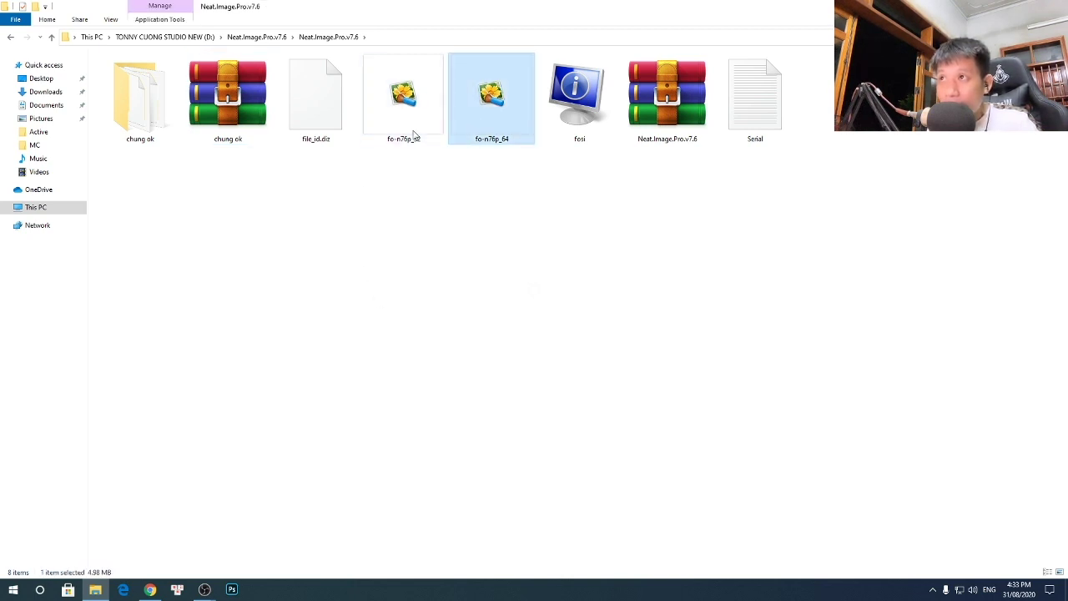
key("Left")
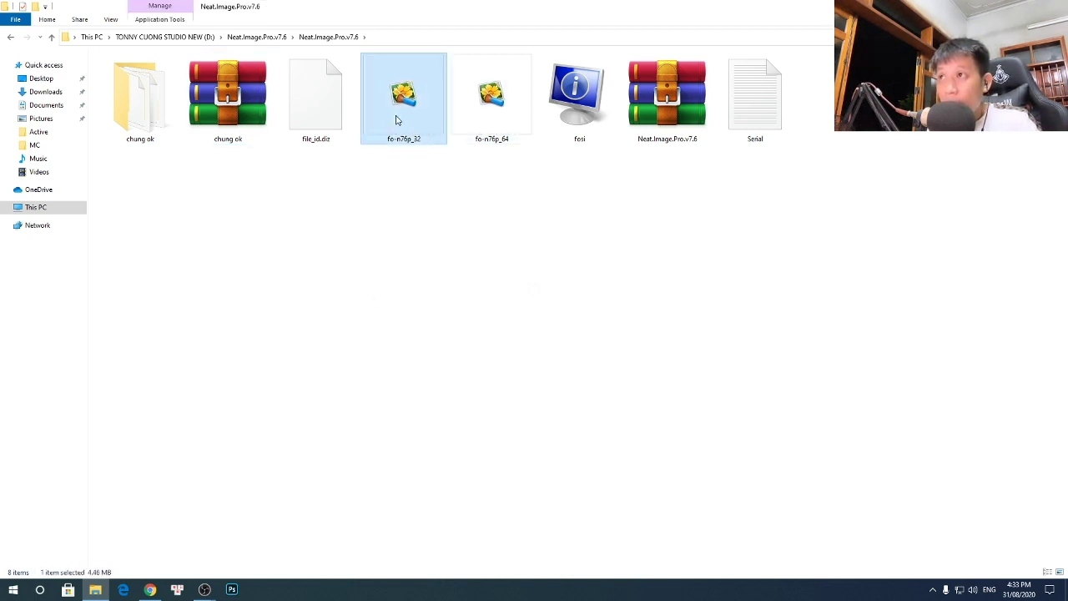
key("Right")
key("Left")
left_click(471, 107)
mouse_move(490, 96)
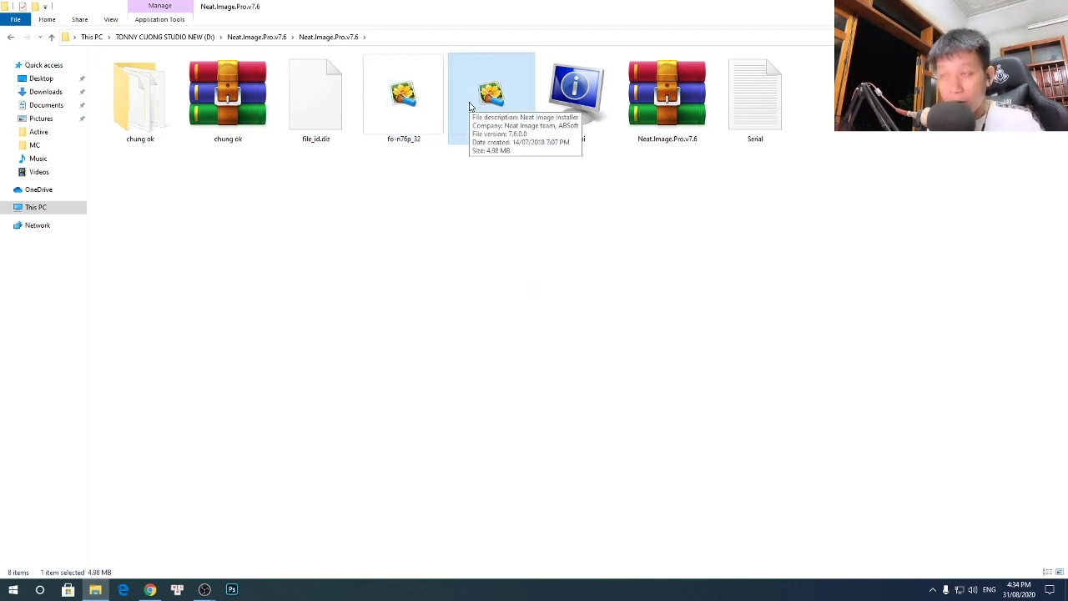
left_click(493, 278)
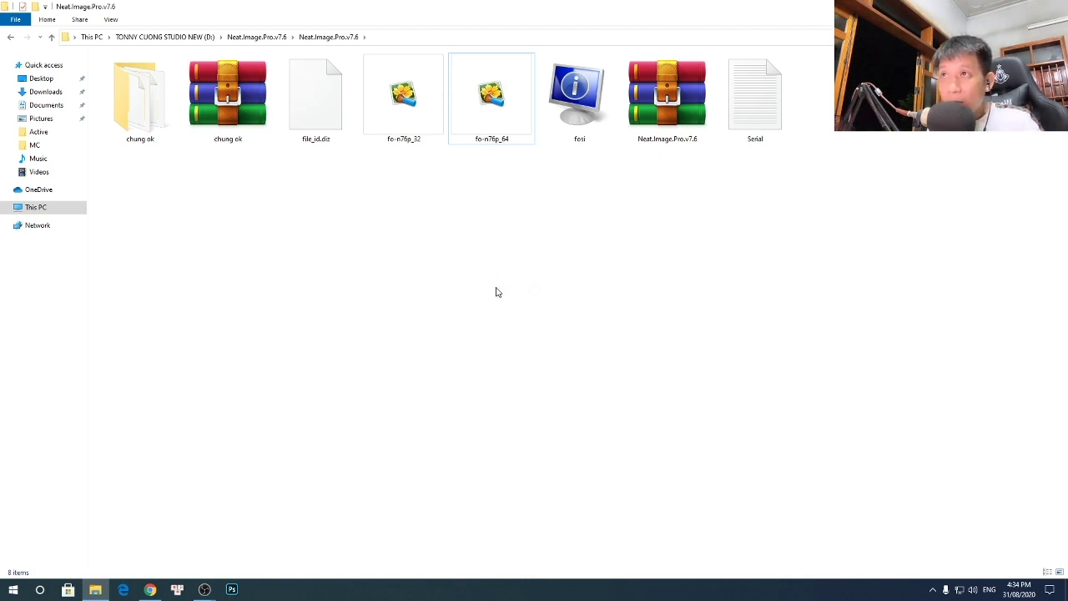
key("super+d")
right_click(235, 237)
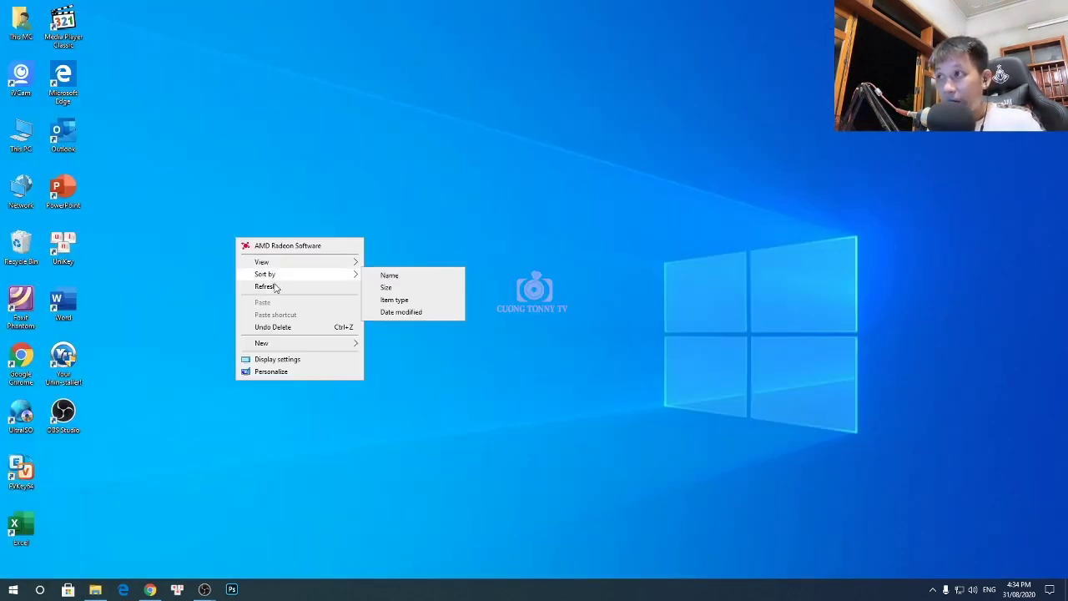
left_click(276, 284)
right_click(335, 181)
left_click(367, 226)
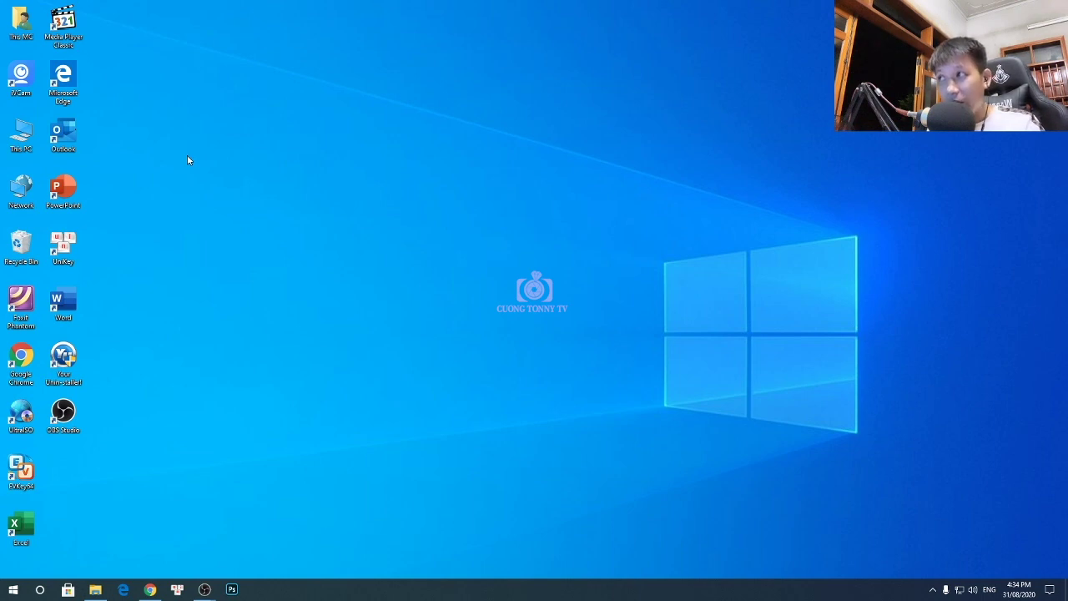
right_click(18, 138)
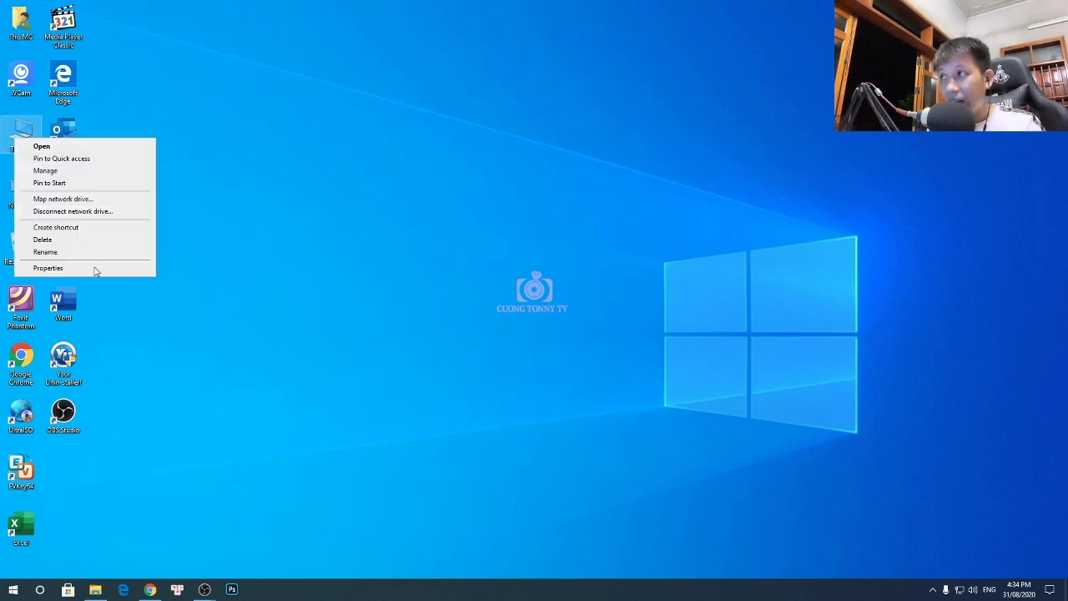
left_click(310, 171)
right_click(25, 136)
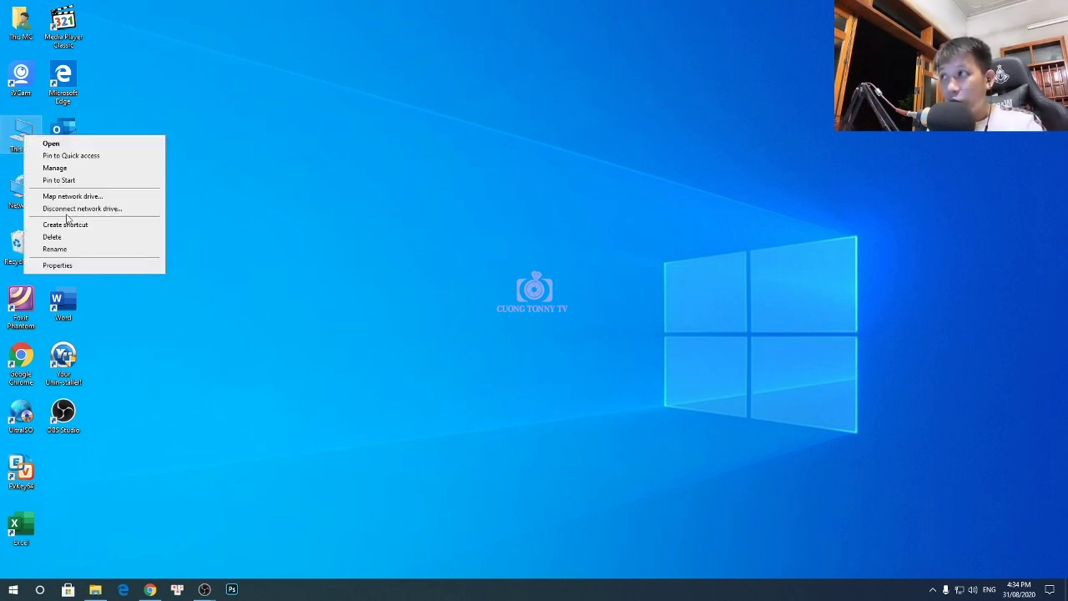
left_click(109, 265)
double_click(496, 126)
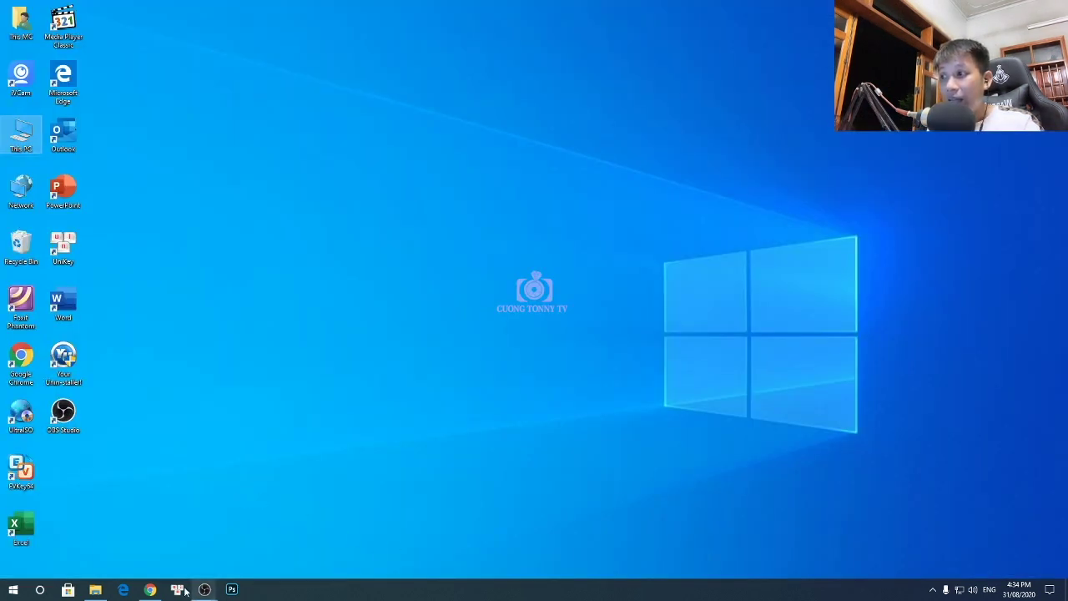
Run the fo-n76p_64 installer as administrator and accept the licence agreement
left_click(95, 589)
left_click(499, 112)
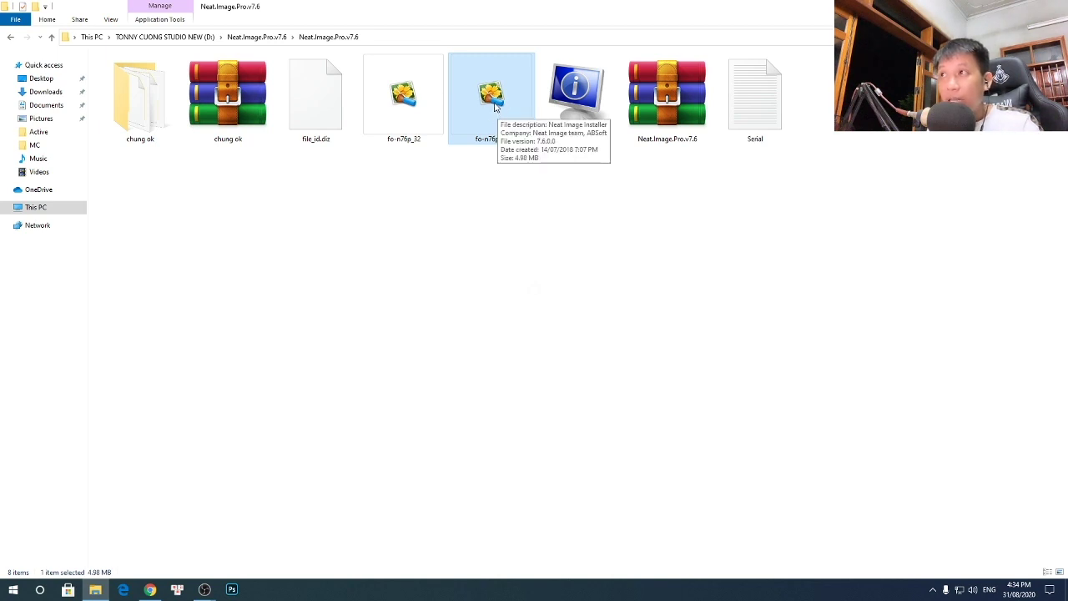
right_click(494, 103)
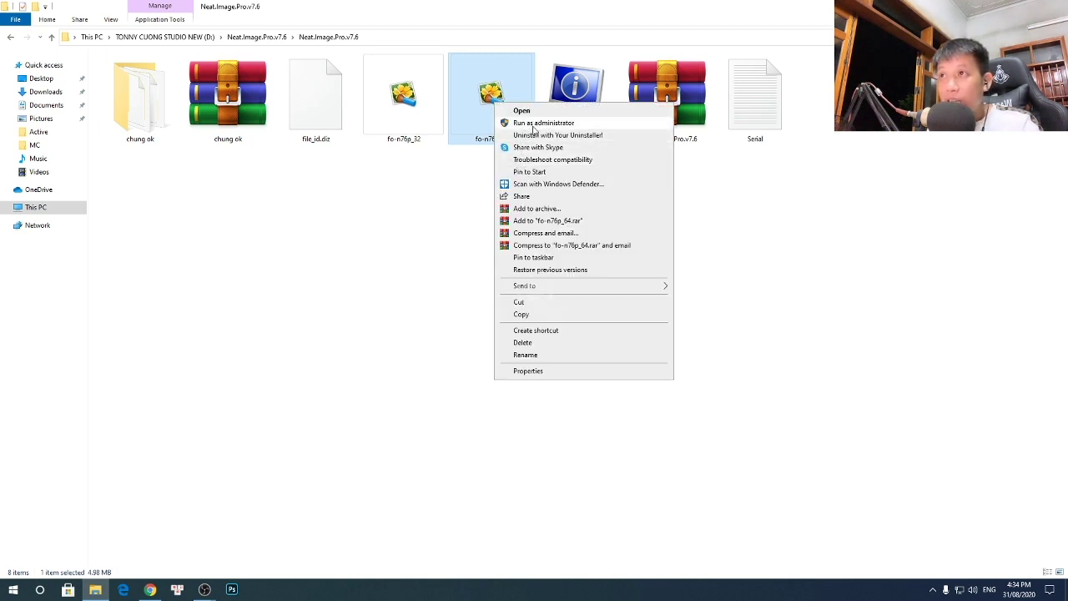
left_click(563, 126)
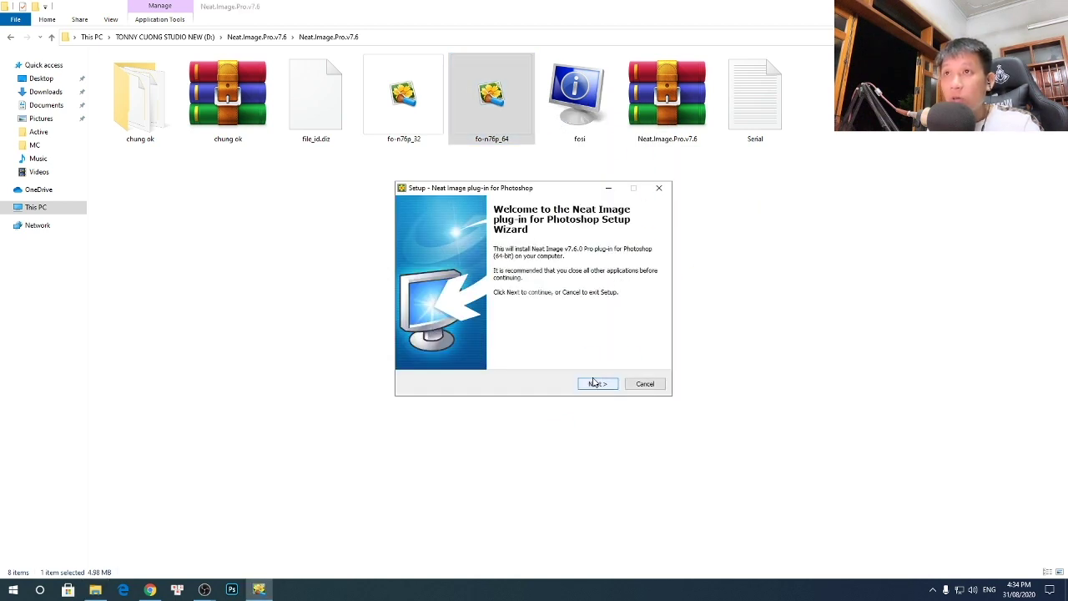
left_click(597, 385)
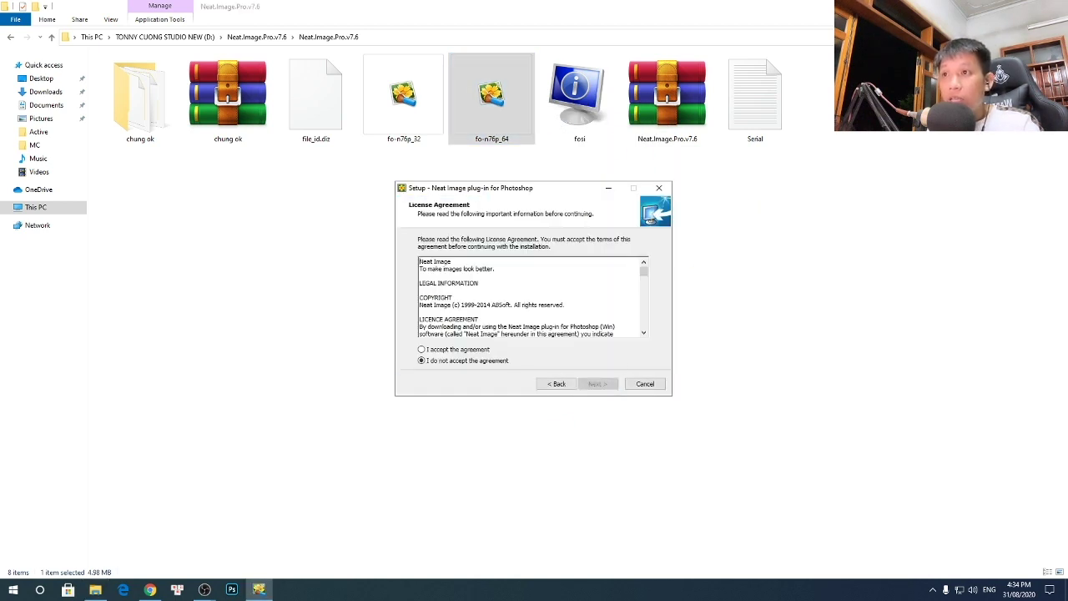
left_click(455, 350)
Keep the default install and start menu folders and start the installation
left_click(597, 384)
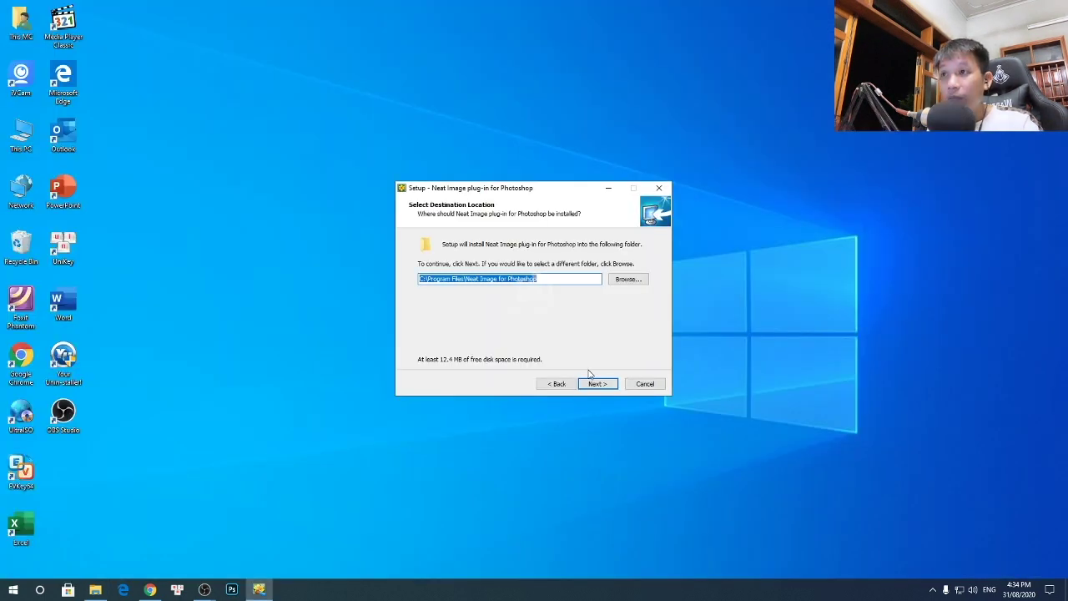
left_click(597, 385)
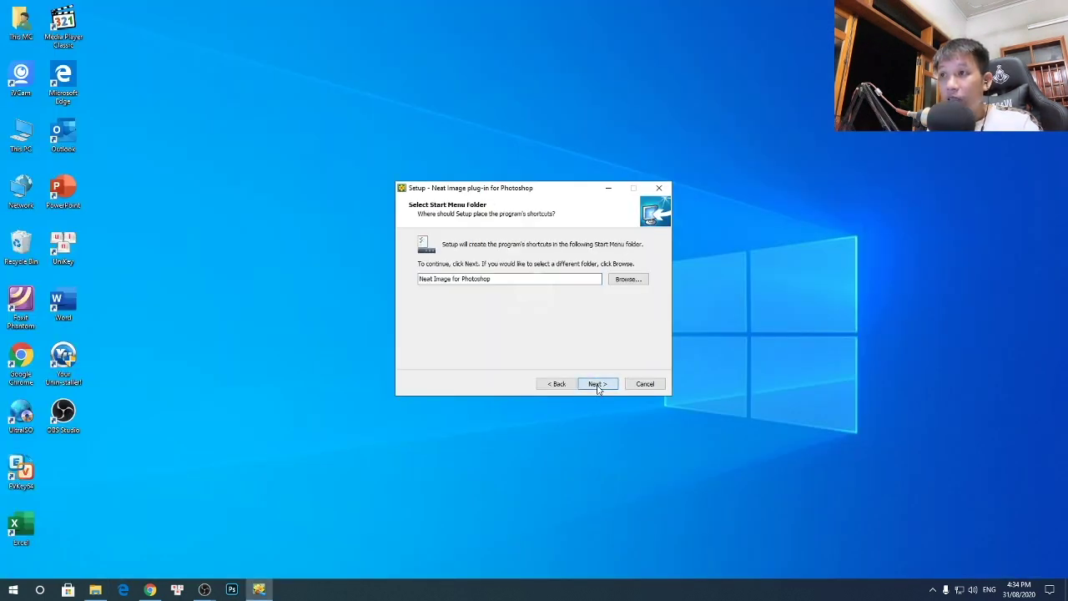
left_click(597, 385)
left_click(597, 385)
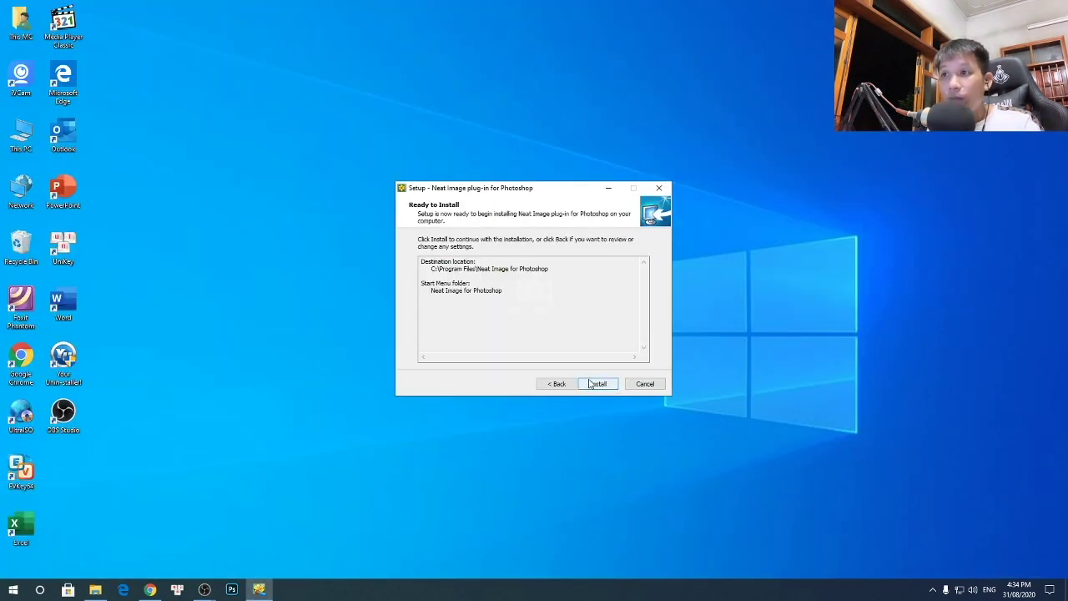
left_click(590, 384)
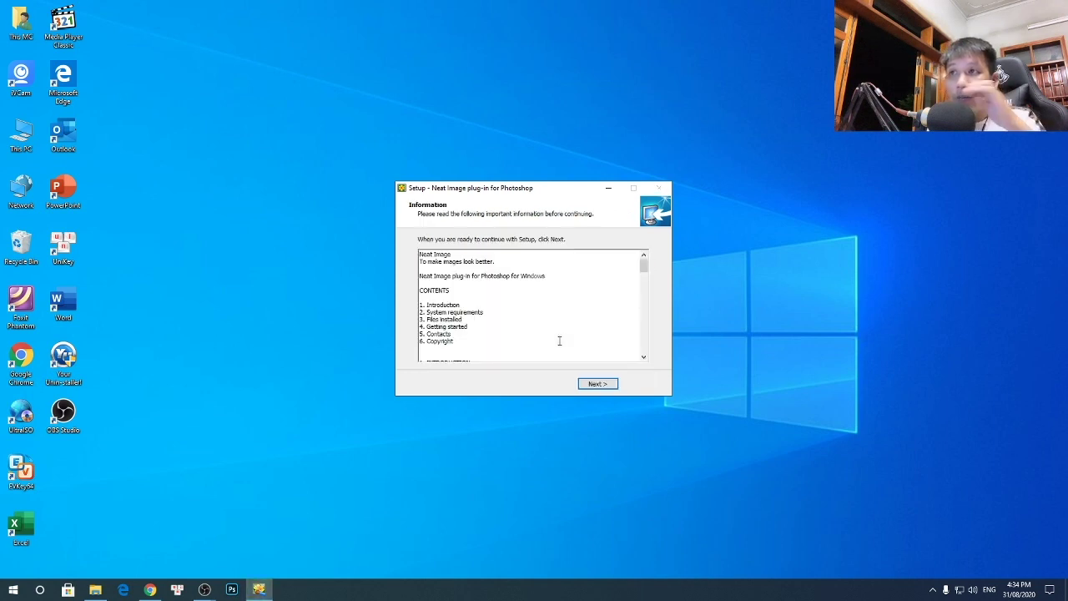
Finish the setup wizard and bring back the Neat.Image.Pro.v7.6 folder window
left_click(597, 384)
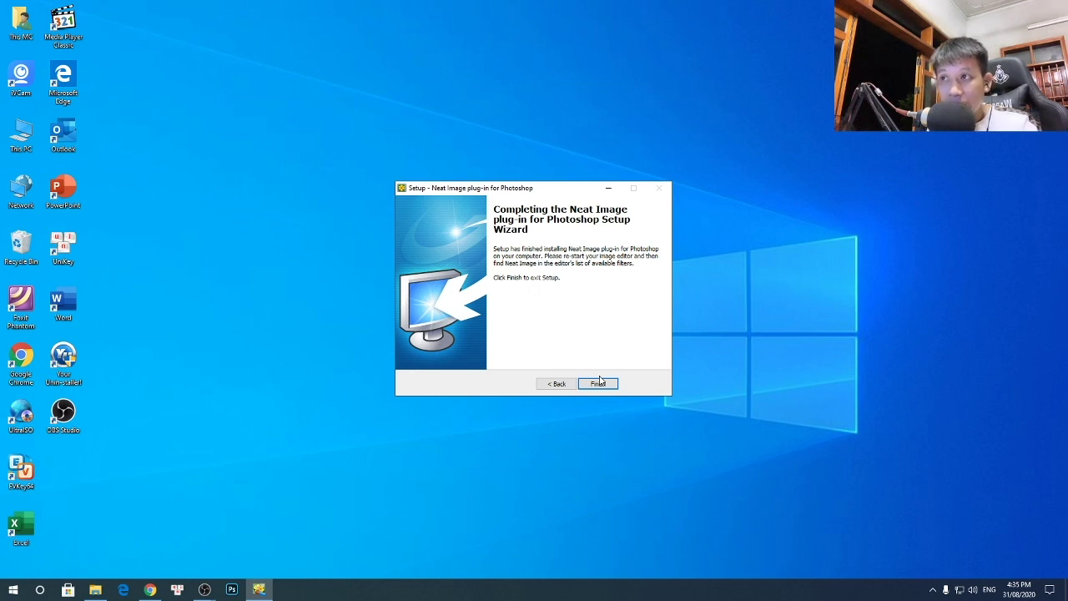
left_click(557, 384)
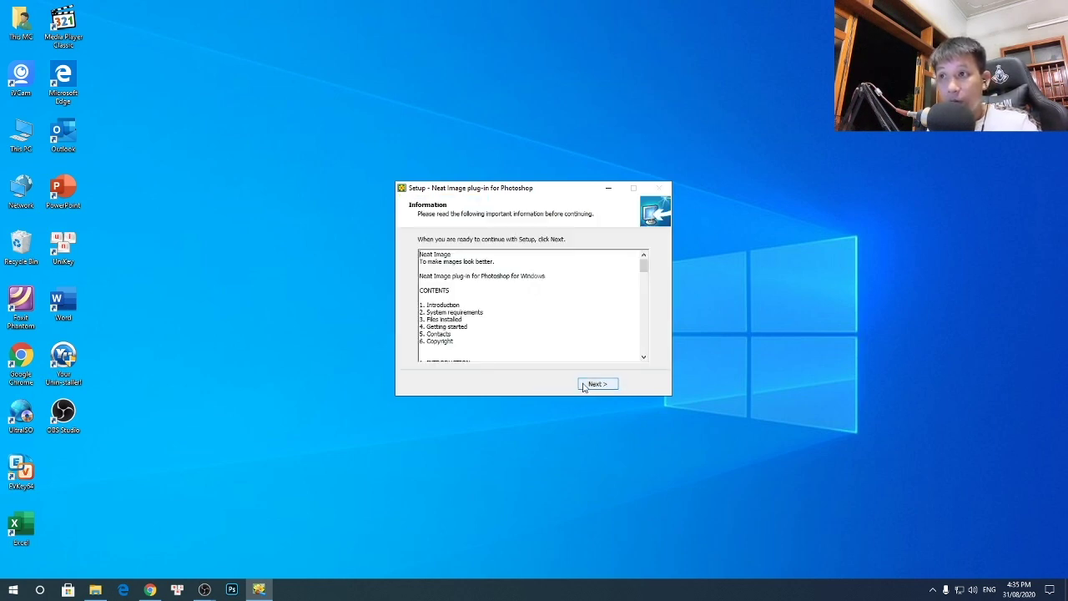
left_click(596, 384)
left_click(597, 384)
left_click(95, 589)
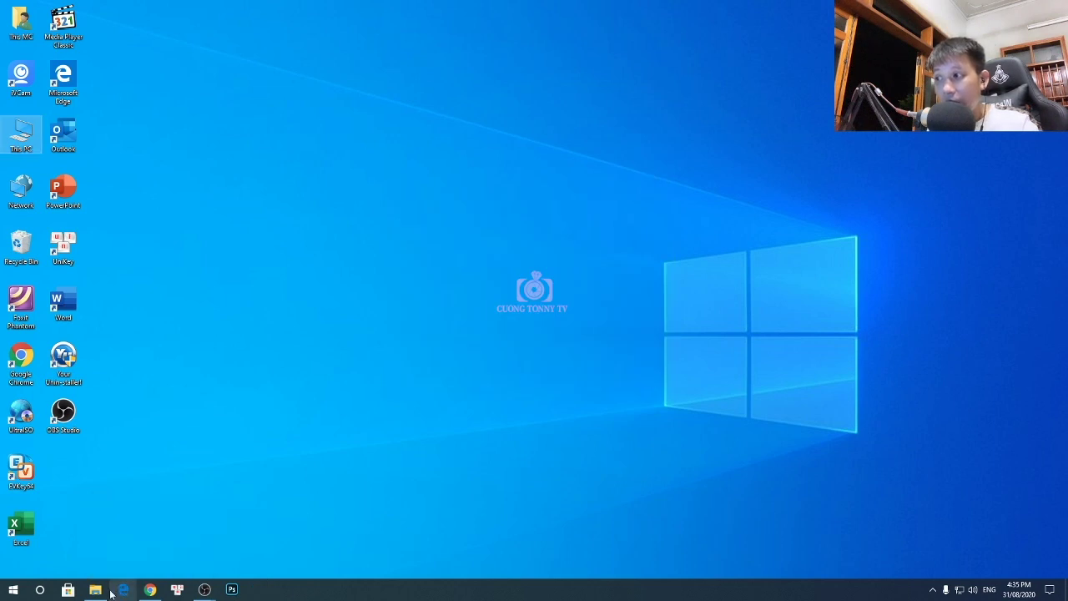
Rerun fo-n76p_64 as administrator, accept the licence, and reach the install-folder page
left_click(510, 302)
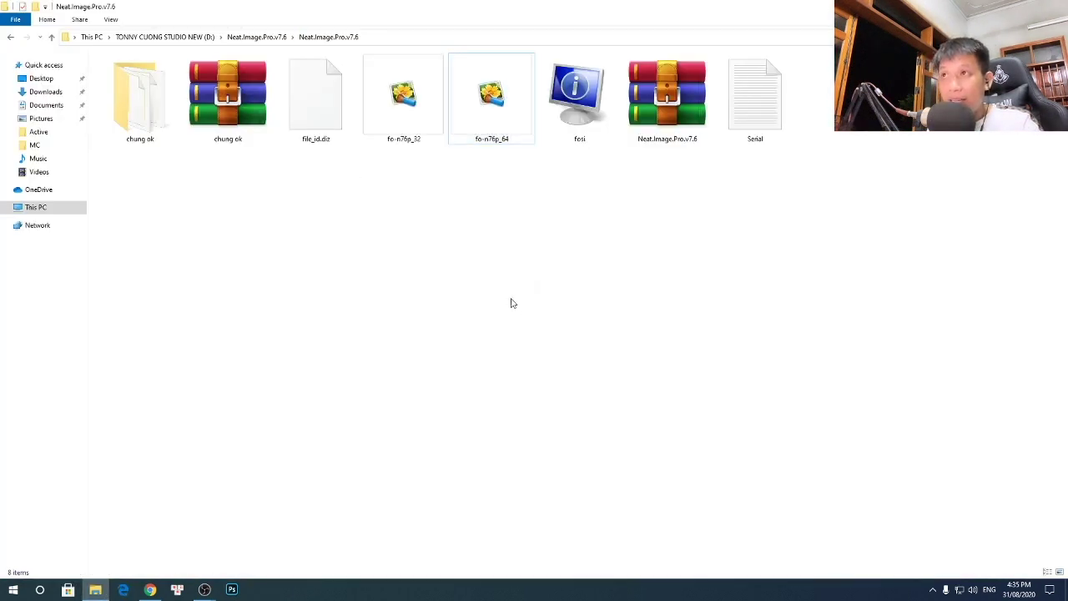
right_click(496, 119)
left_click(536, 139)
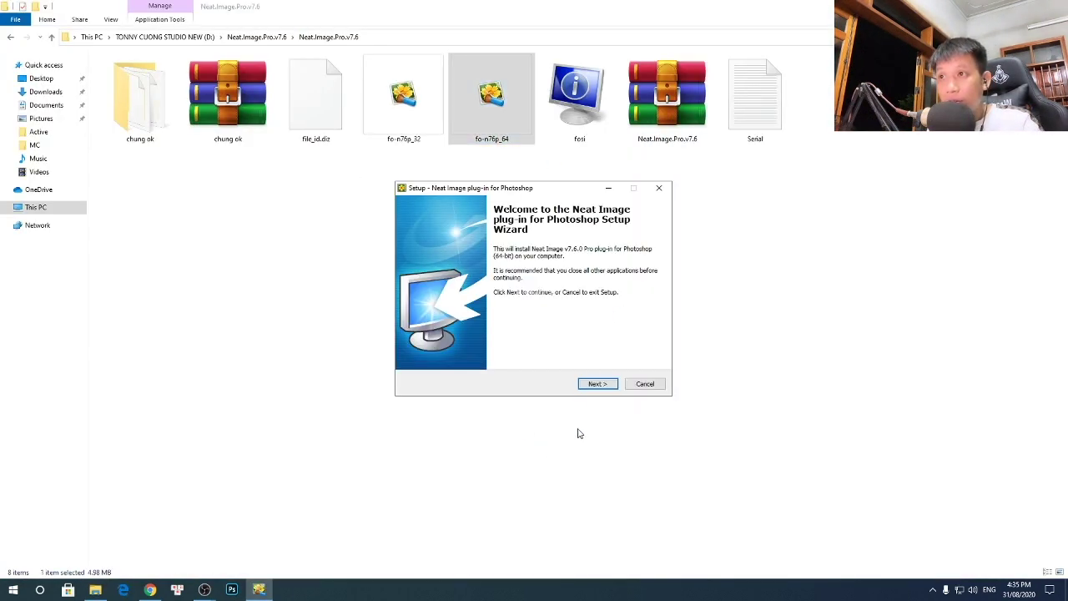
left_click(596, 386)
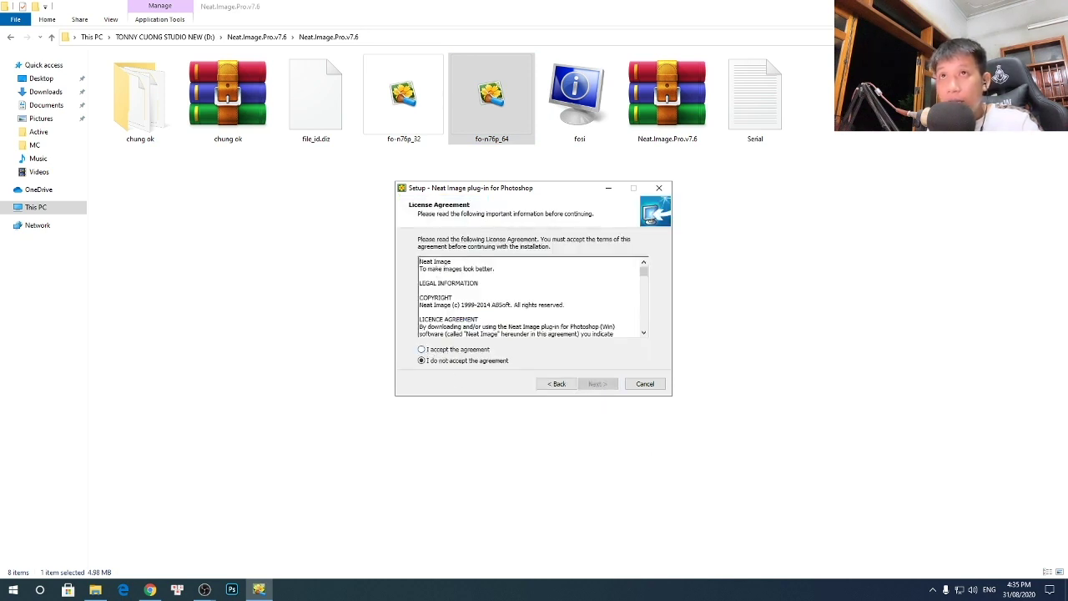
left_click(972, 7)
left_click(423, 349)
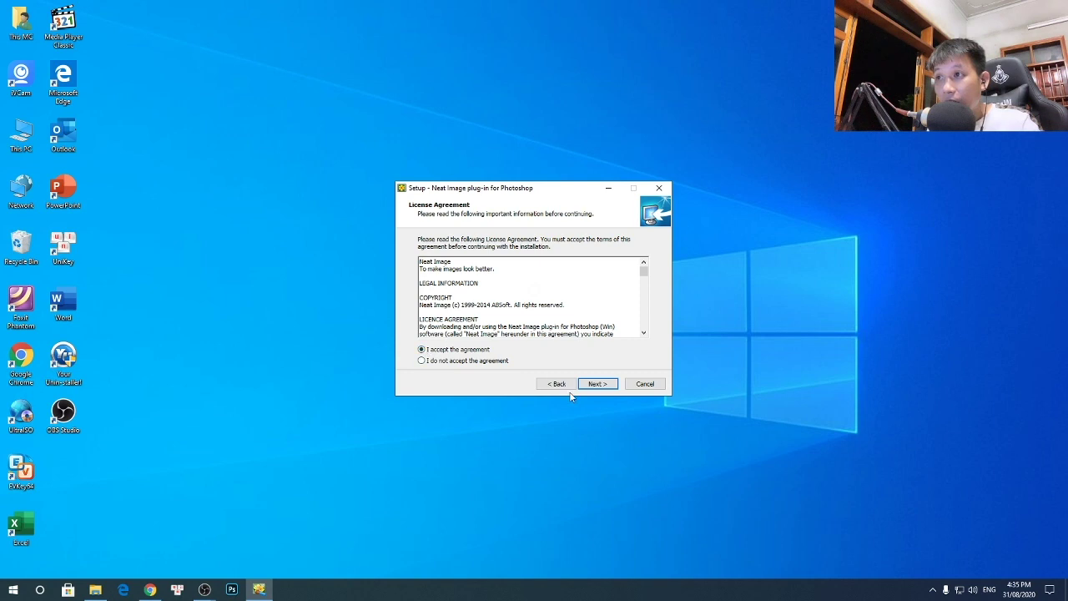
left_click(595, 384)
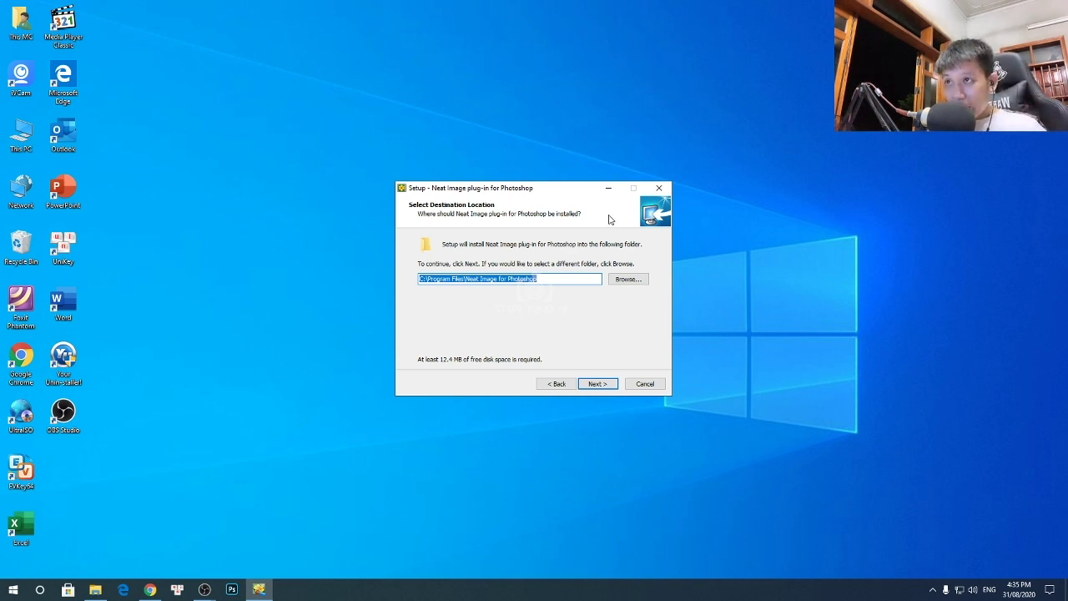
Set the install destination to C:\Program Files\Adobe\Adobe Photoshop 2020\Plug-ins
left_click(629, 281)
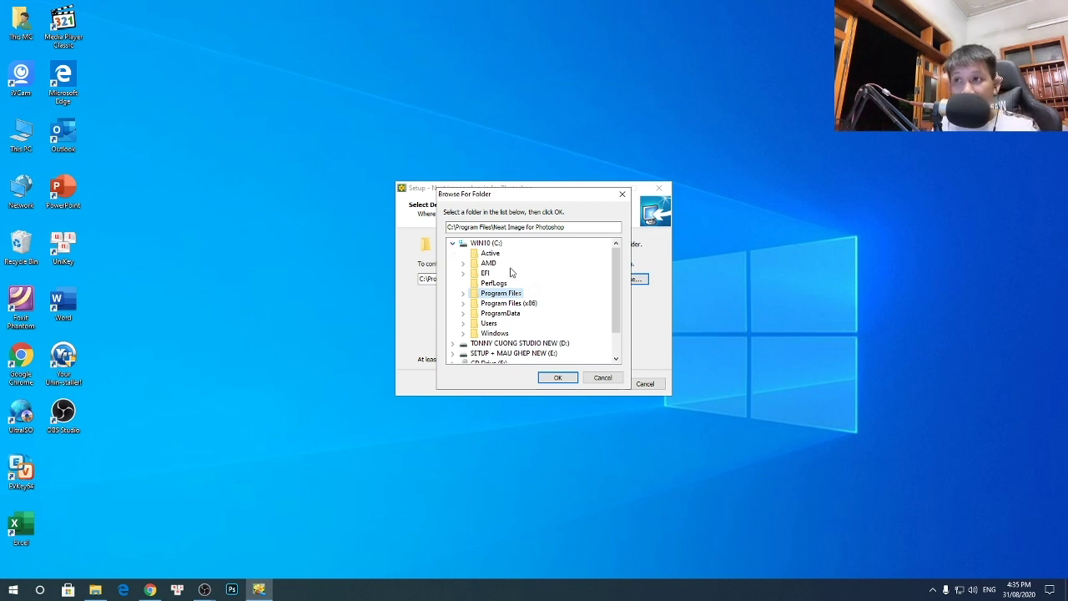
left_click(464, 295)
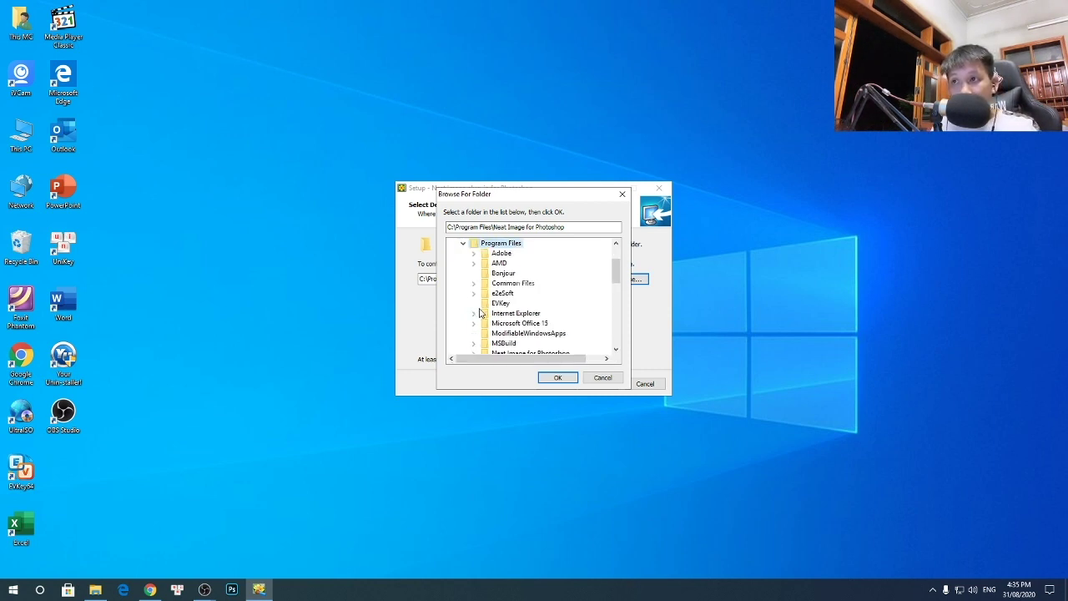
left_click(473, 254)
left_click(485, 265)
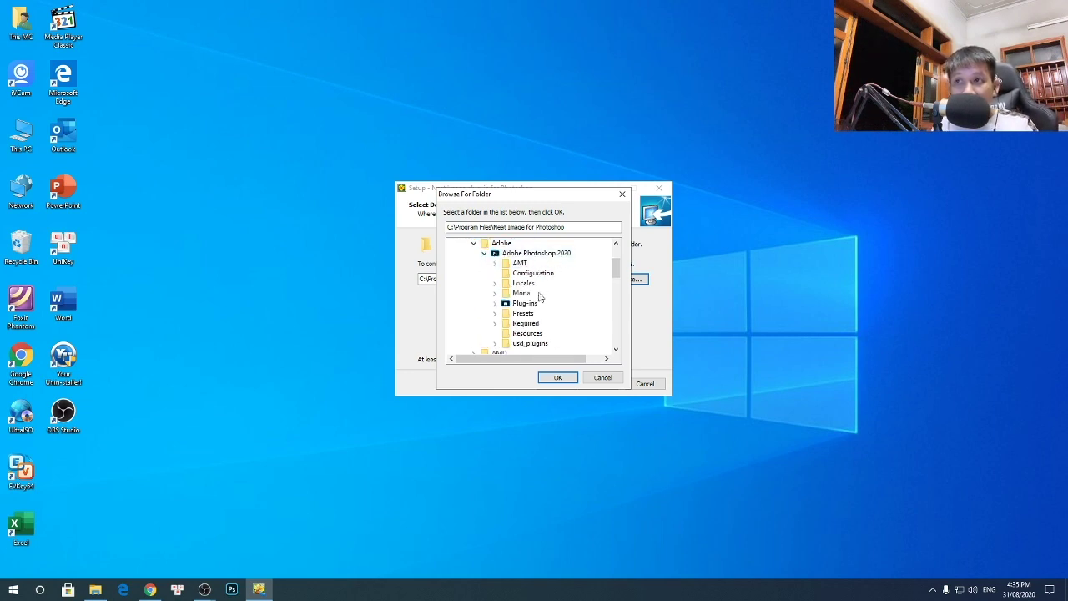
left_click(524, 304)
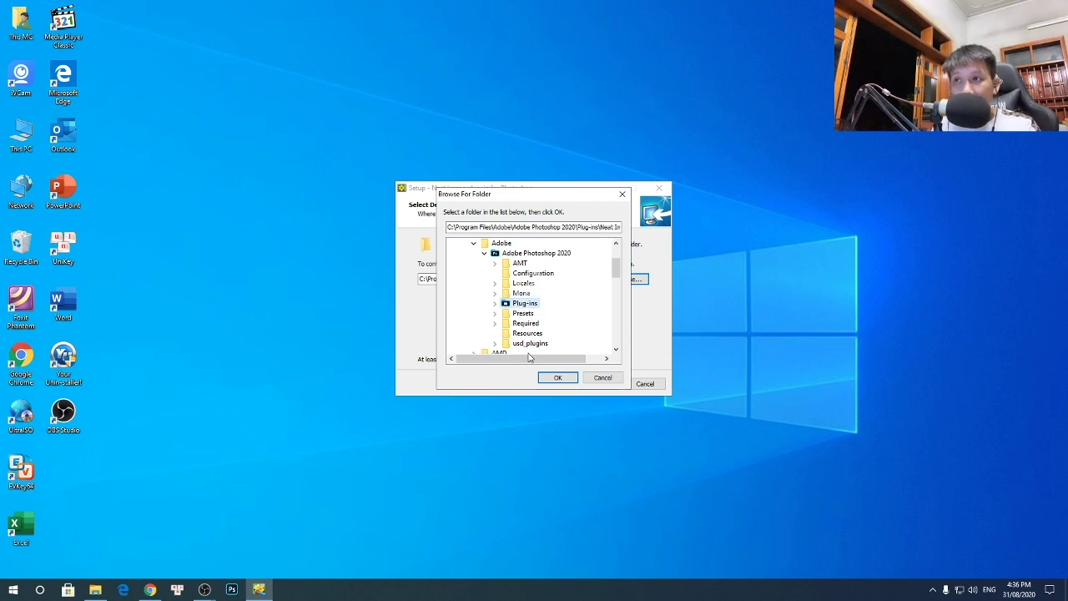
left_click(557, 377)
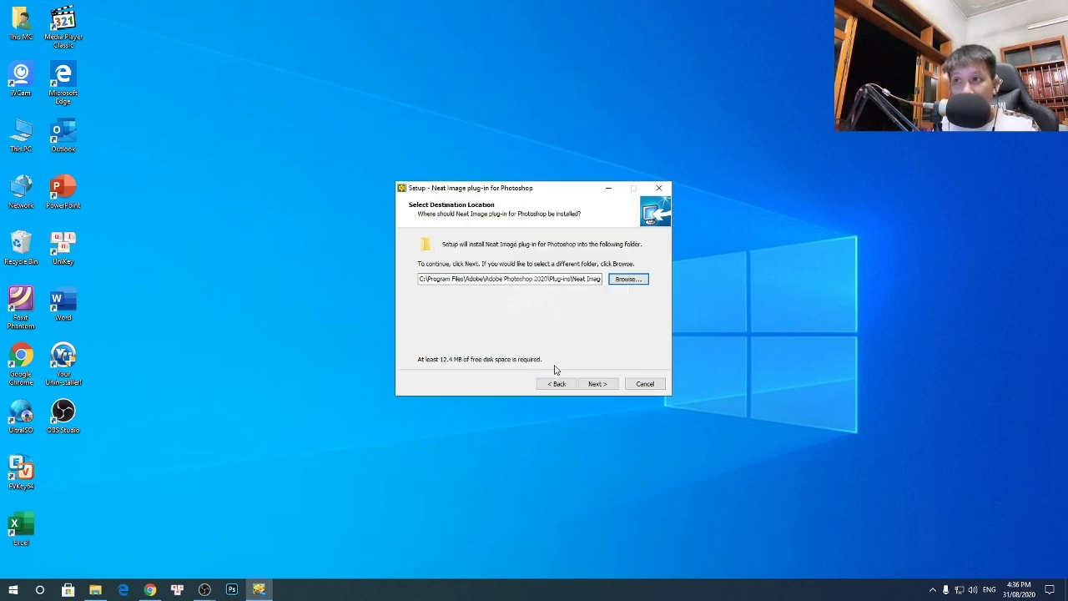
Keep the default start menu folder and no extra tasks, verify the path, and install
left_click(599, 386)
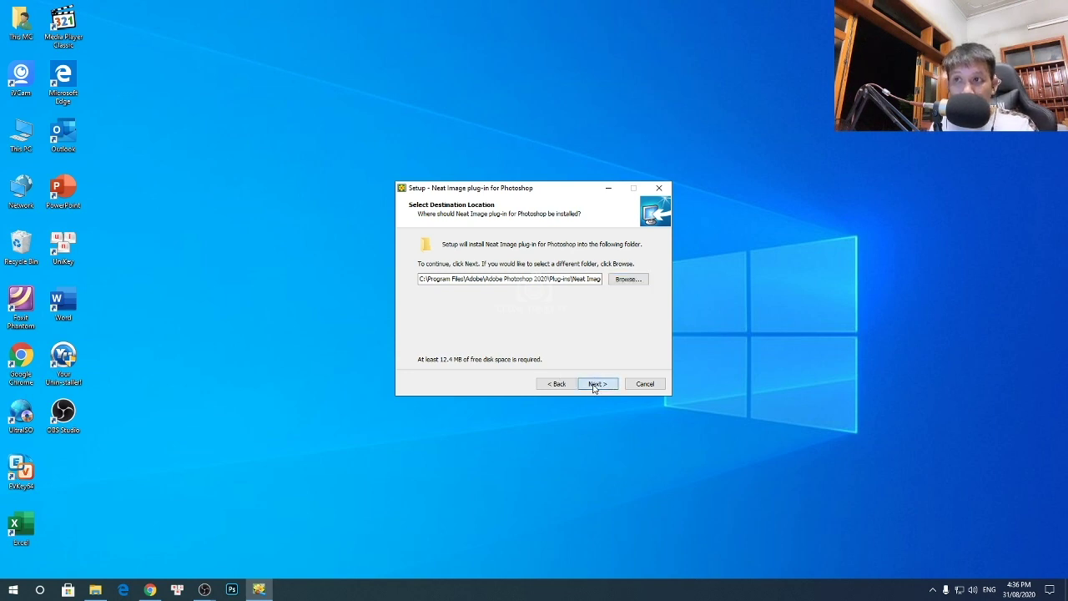
left_click(597, 388)
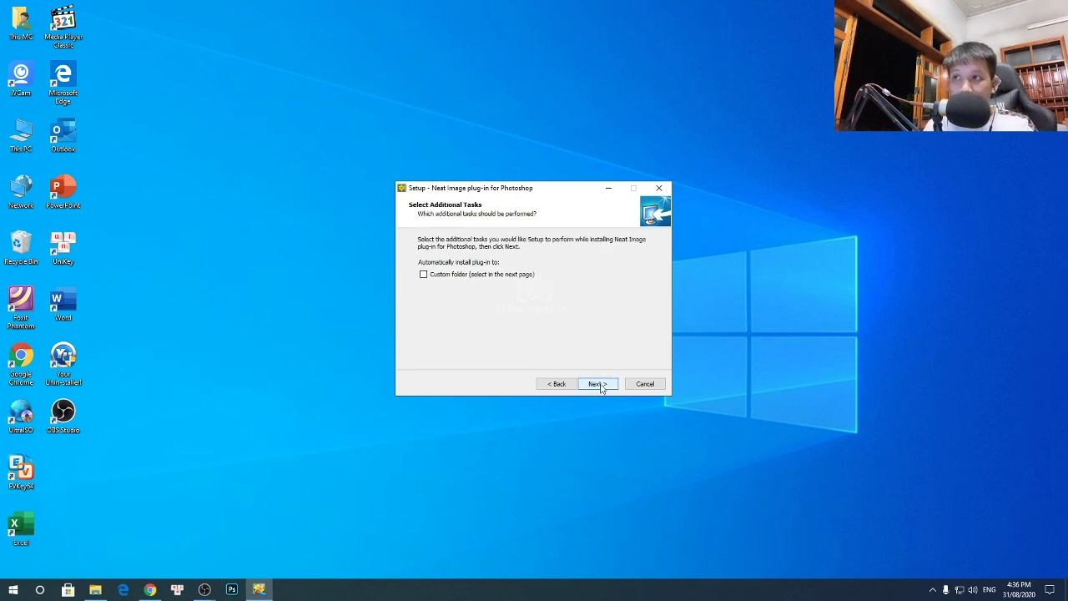
left_click(599, 387)
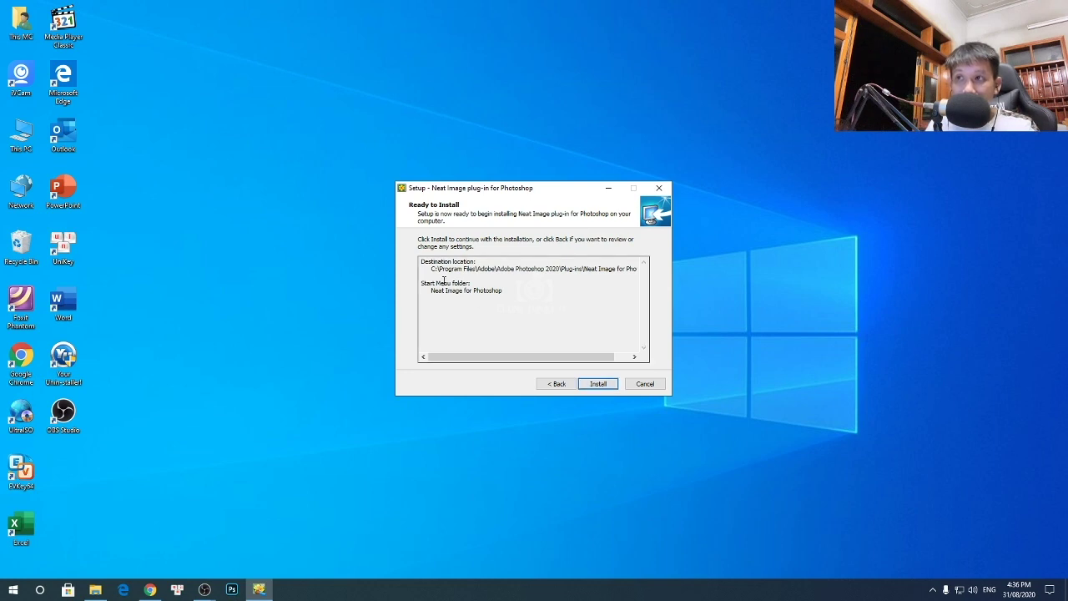
left_click_drag(431, 269, 625, 272)
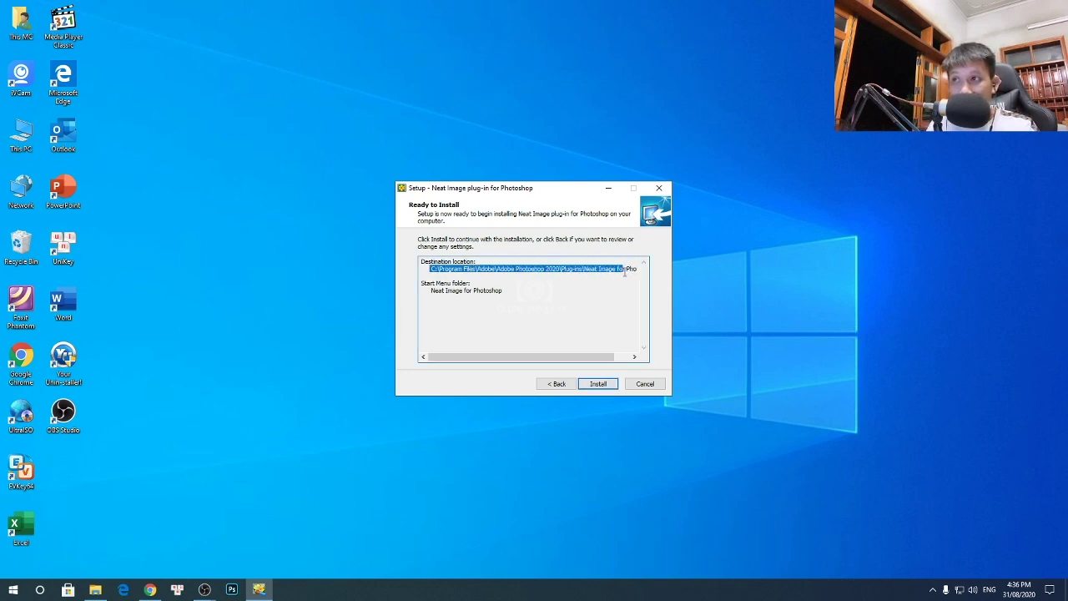
left_click(578, 298)
left_click(600, 384)
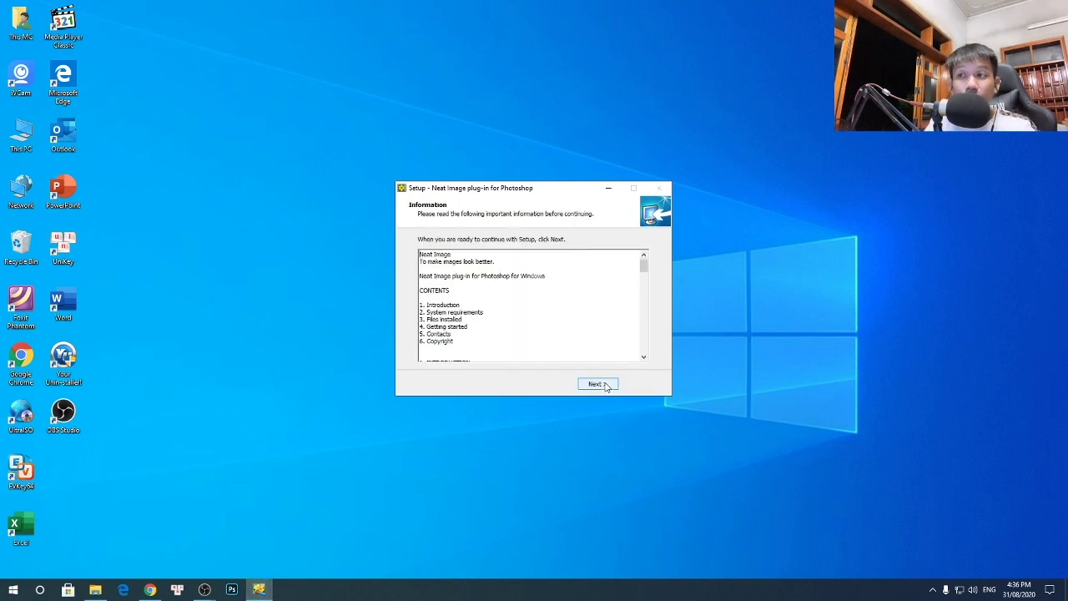
left_click(607, 386)
Close the plug-in installer and refresh the desktop three times
left_click(600, 383)
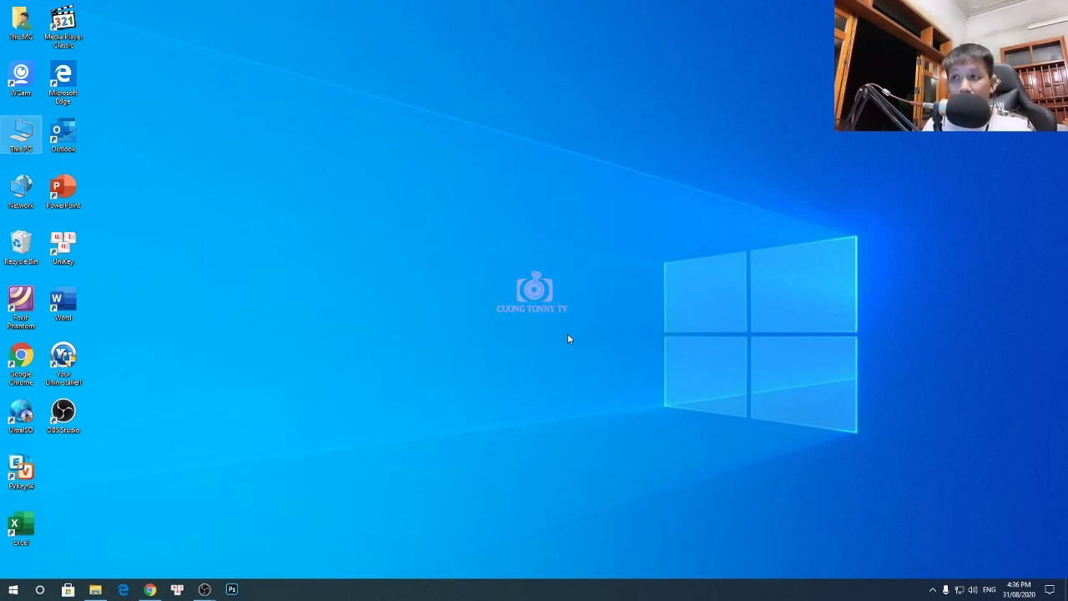
right_click(567, 334)
left_click(595, 382)
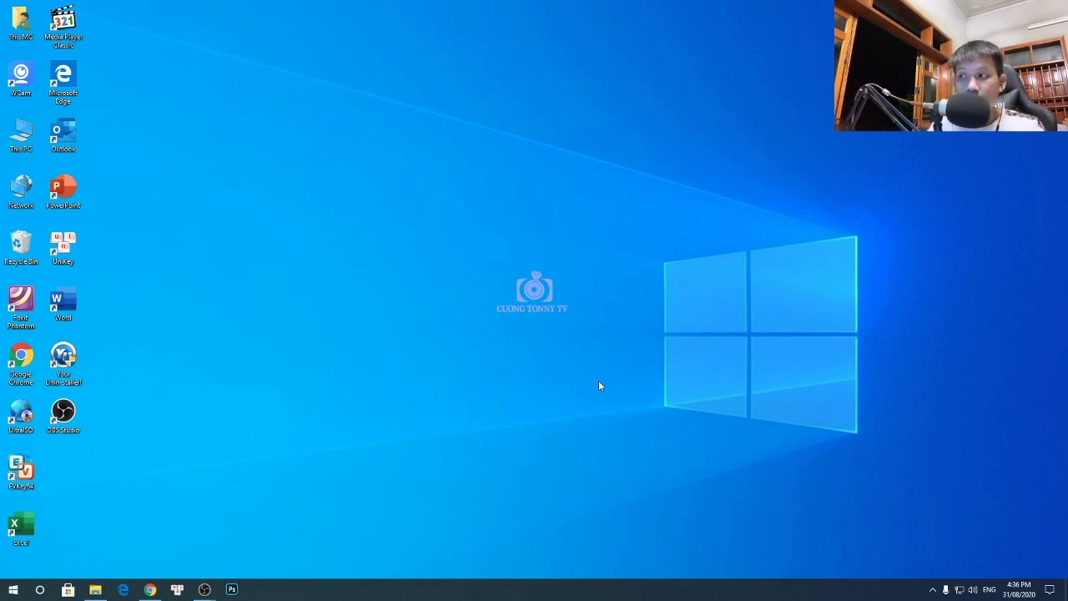
right_click(337, 302)
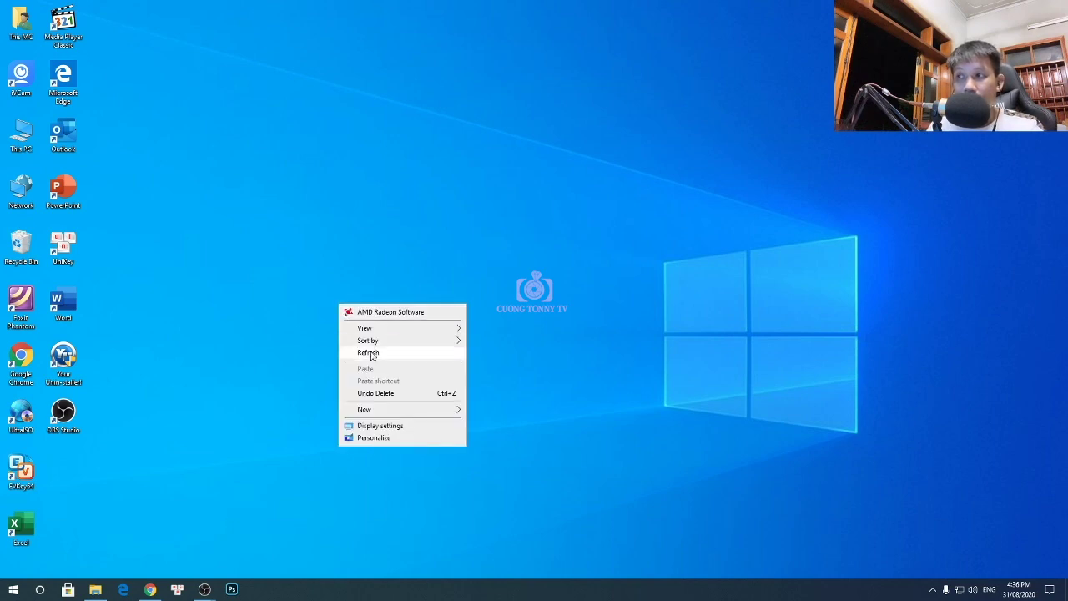
left_click(364, 350)
right_click(448, 234)
left_click(501, 284)
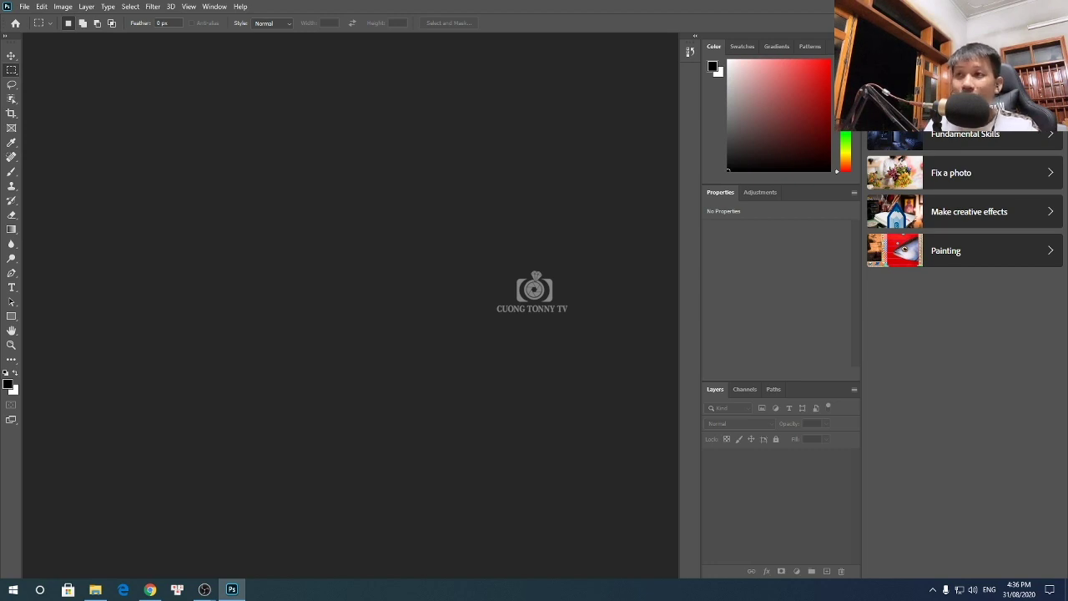
Open the STOCK SƯU TẦM folder on DATA (H:) with large thumbnails
left_click(97, 526)
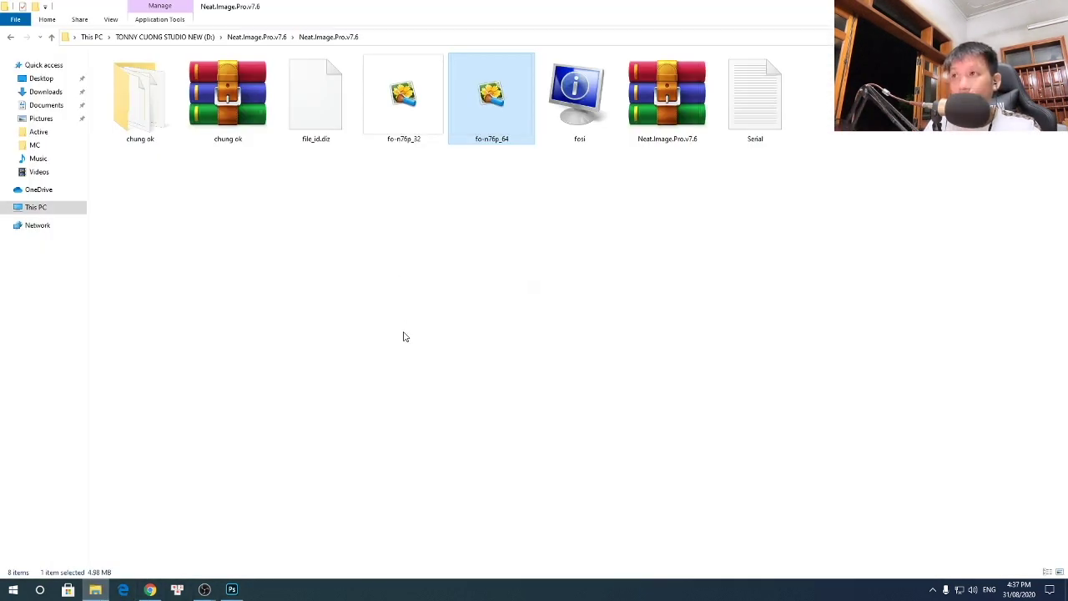
left_click(32, 207)
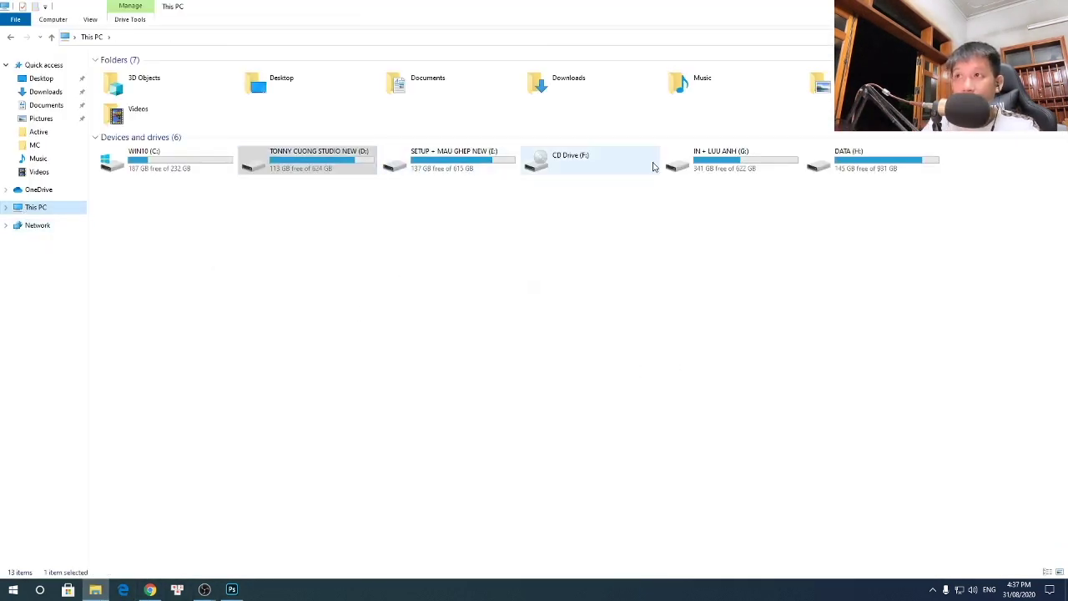
double_click(849, 170)
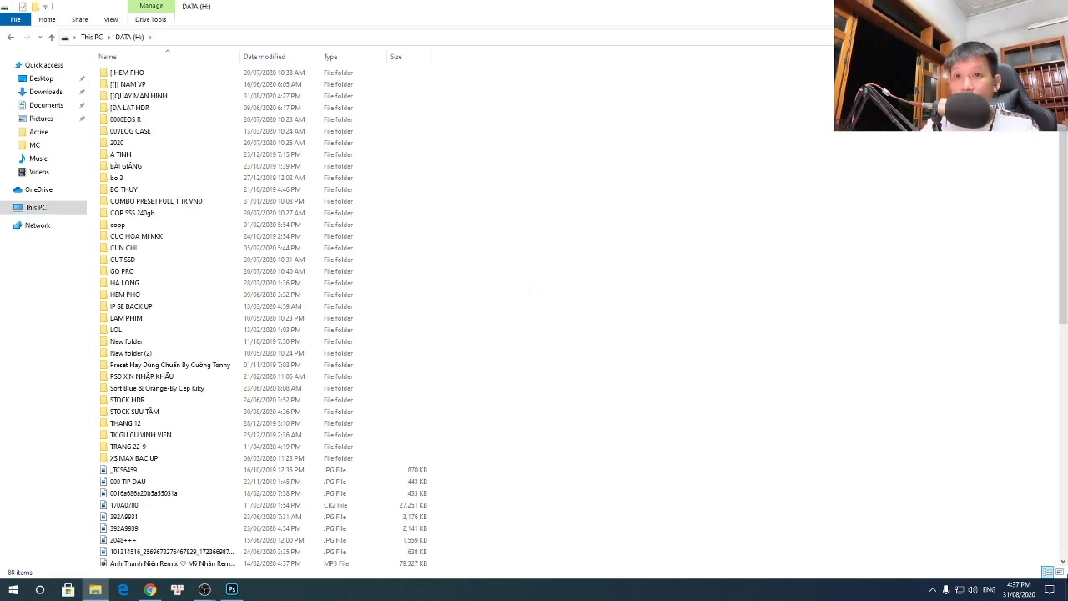
left_click(1059, 572)
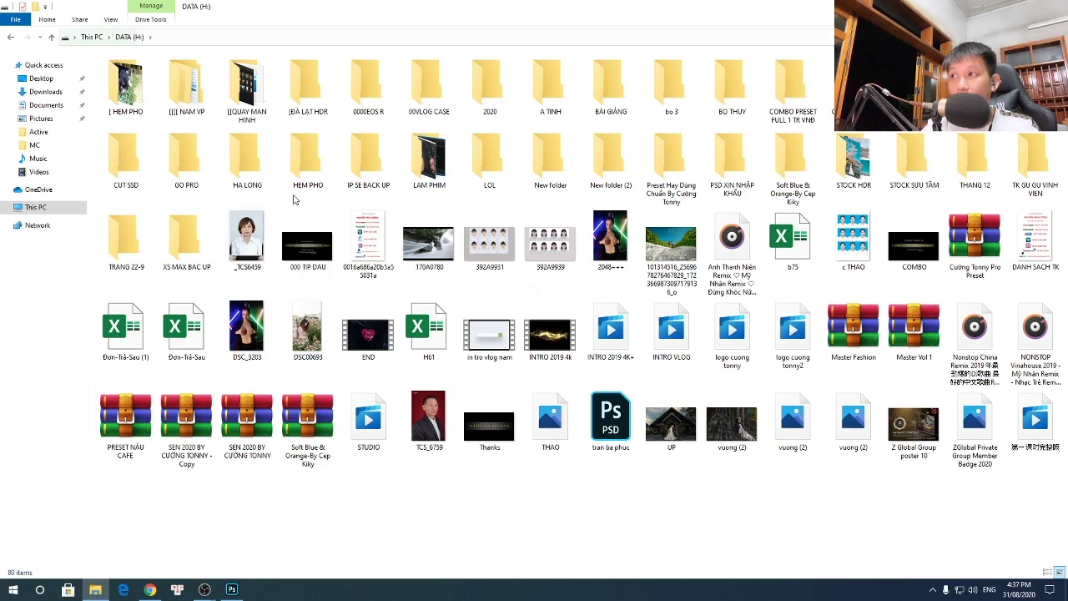
left_click(185, 240)
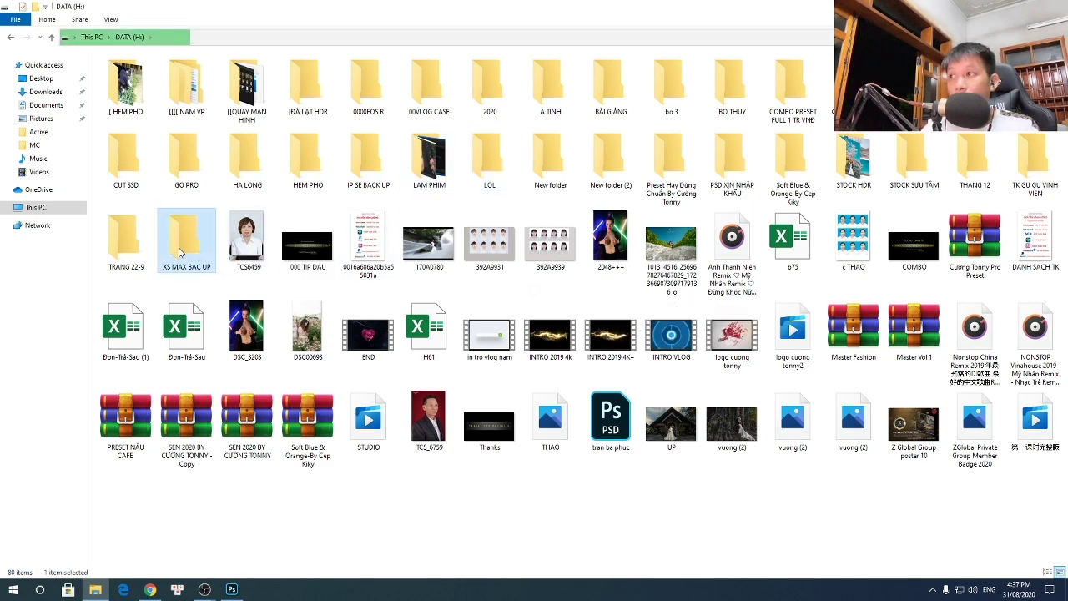
double_click(887, 174)
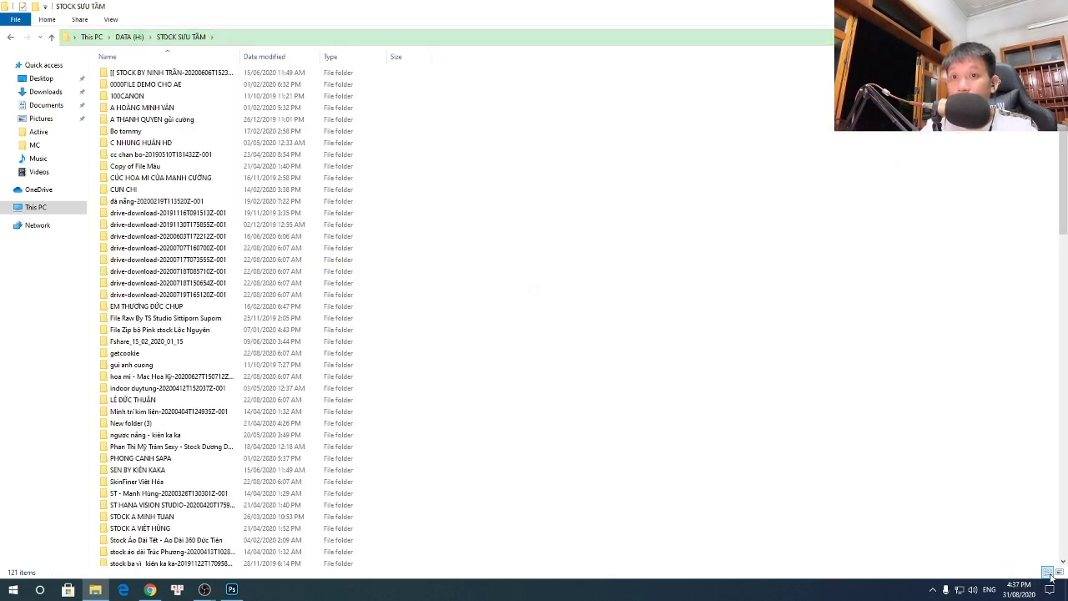
left_click(1058, 572)
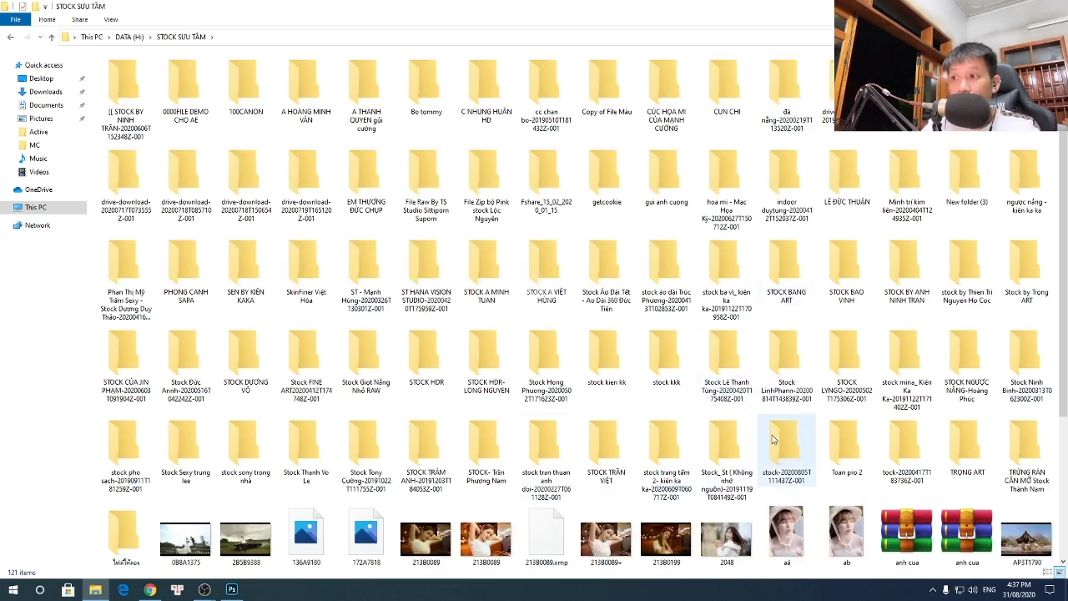
scroll(906, 533, "down", 3)
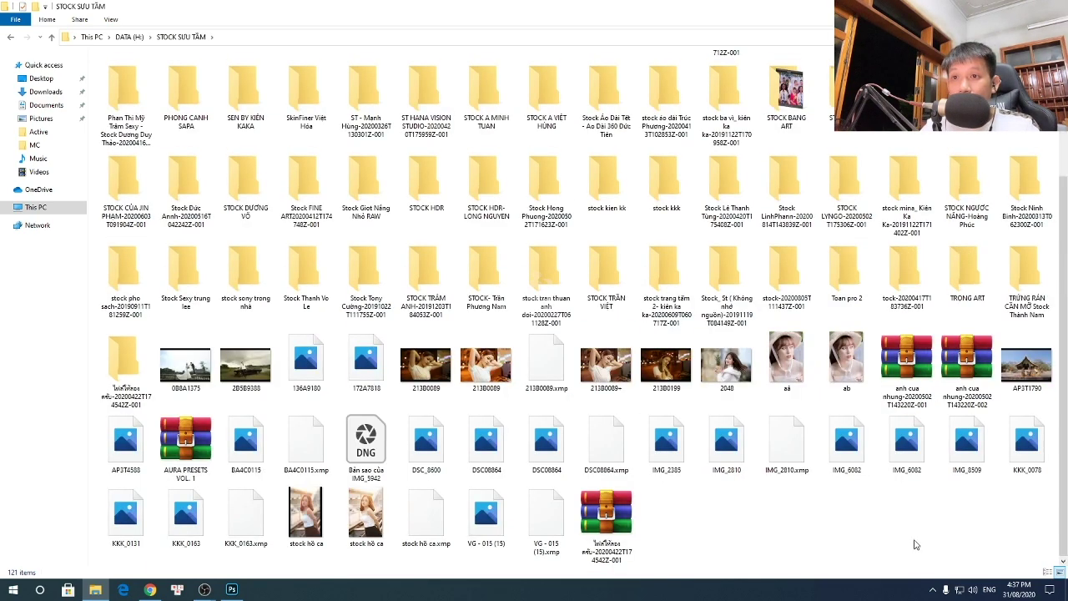
Preview the IMG_2385 and aả photos in Photos, then close the preview
left_click(792, 363)
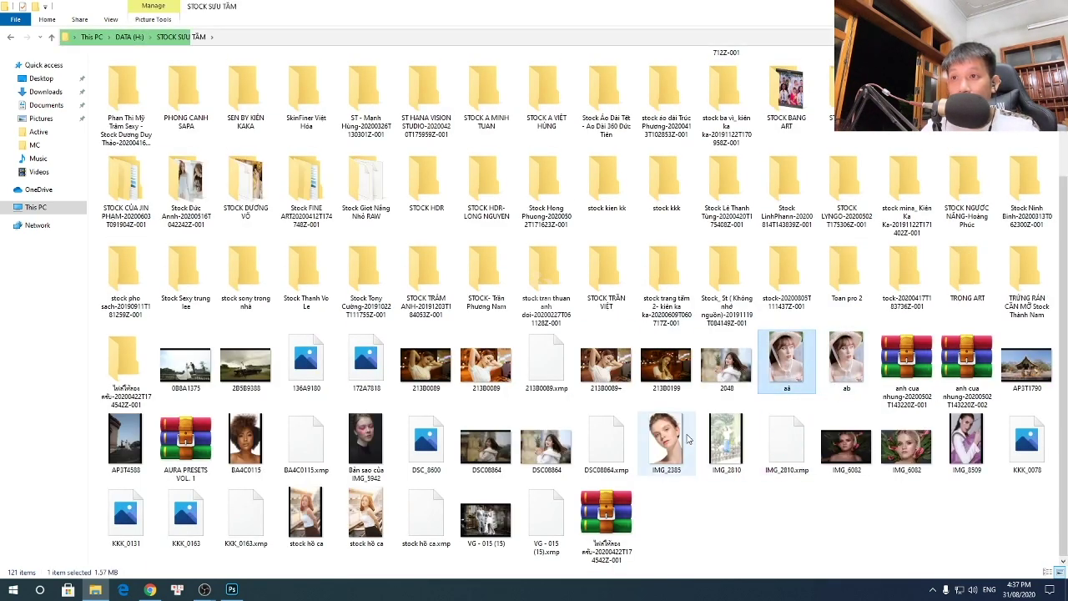
left_click(661, 451)
double_click(661, 450)
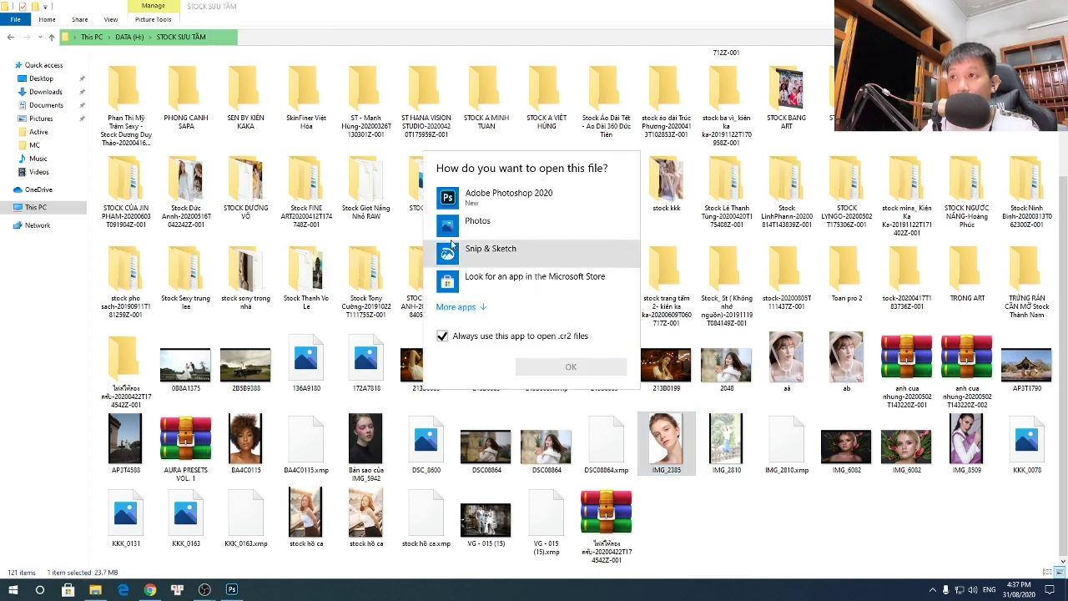
left_click(477, 234)
left_click(442, 335)
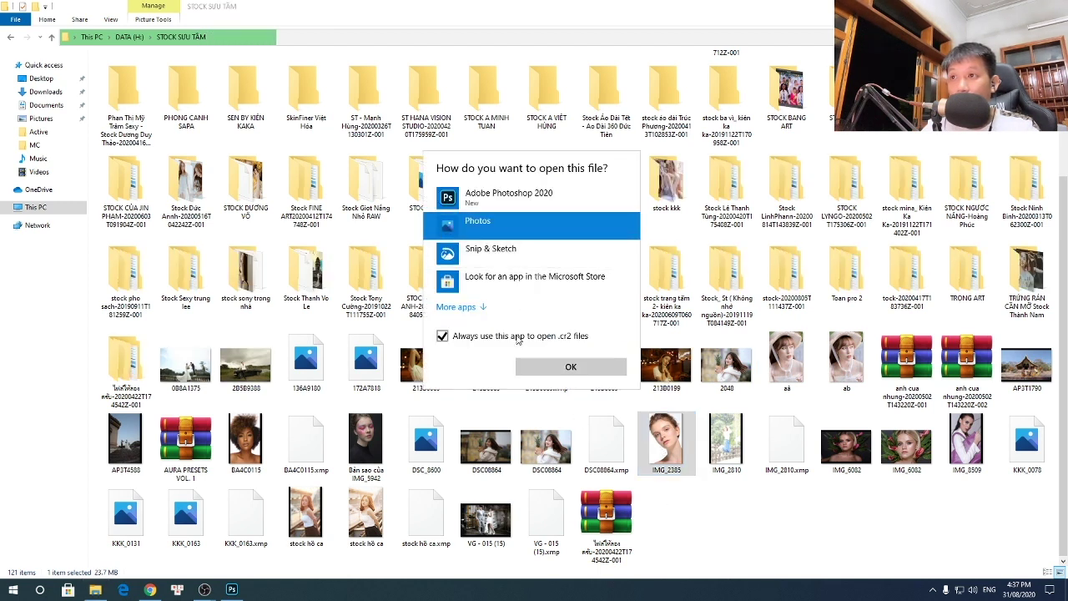
left_click(571, 367)
left_click(786, 358)
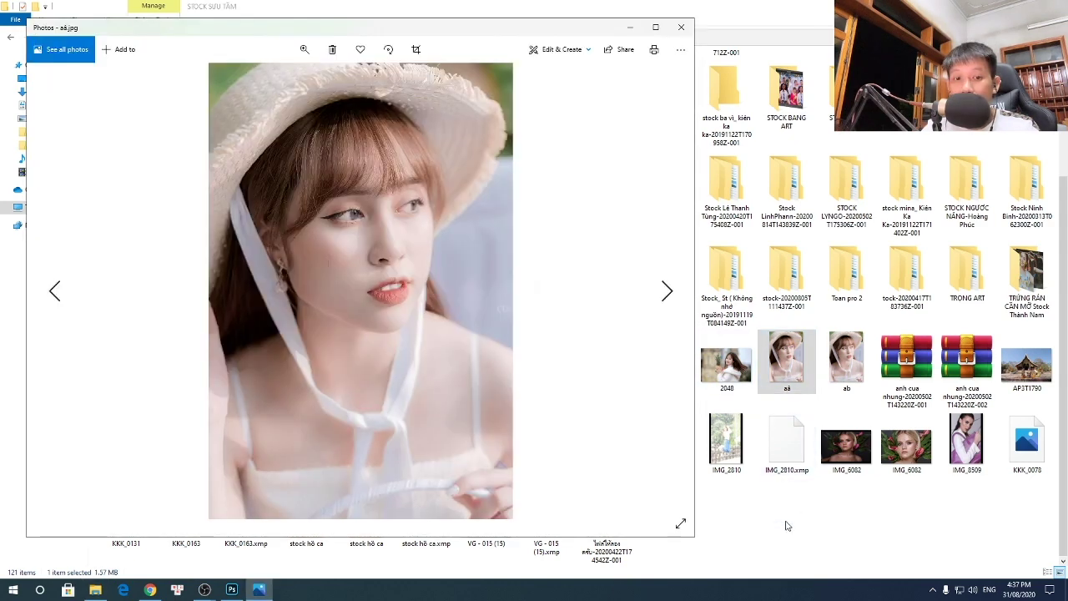
left_click(681, 27)
Open the Stock by Trọng ART folder and drag ART_4693 into Photoshop
left_click(955, 447)
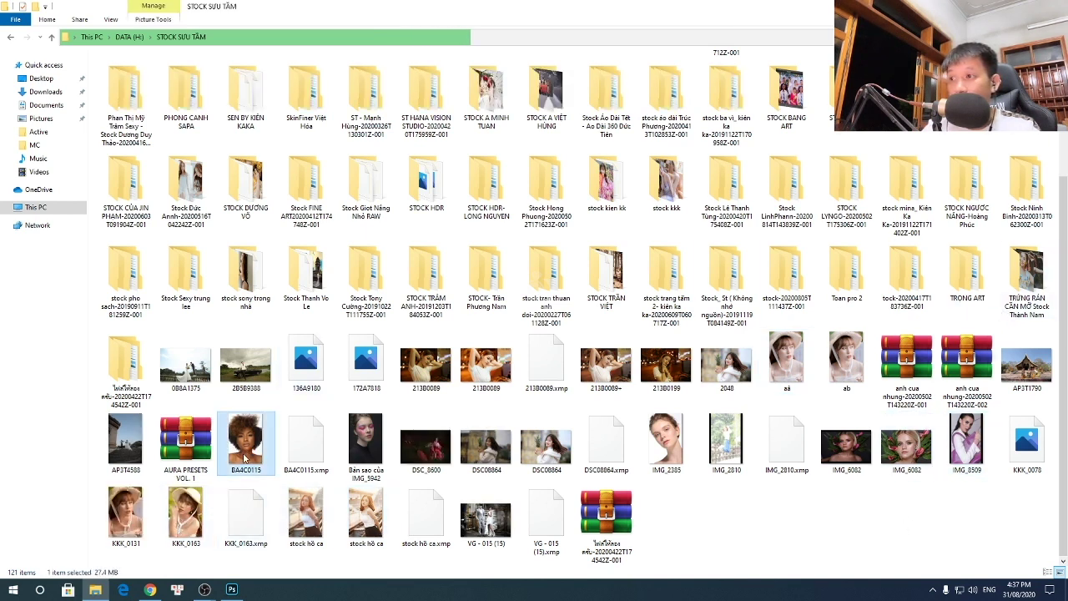
left_click(367, 442)
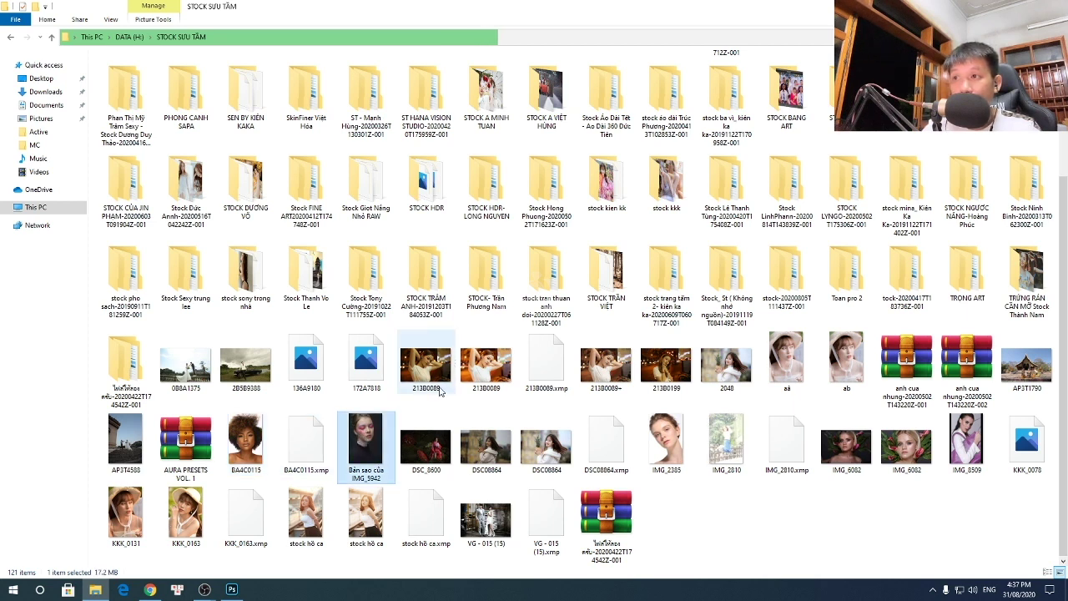
left_click(544, 288)
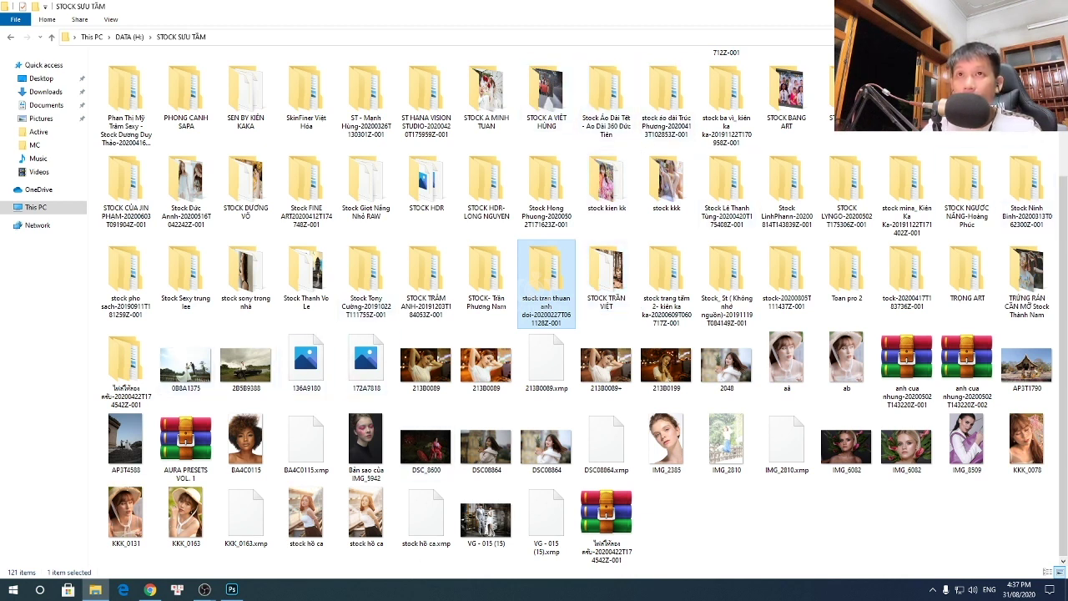
double_click(846, 100)
scroll(670, 417, "up", 3, "ctrl")
scroll(536, 259, "up", 2, "ctrl")
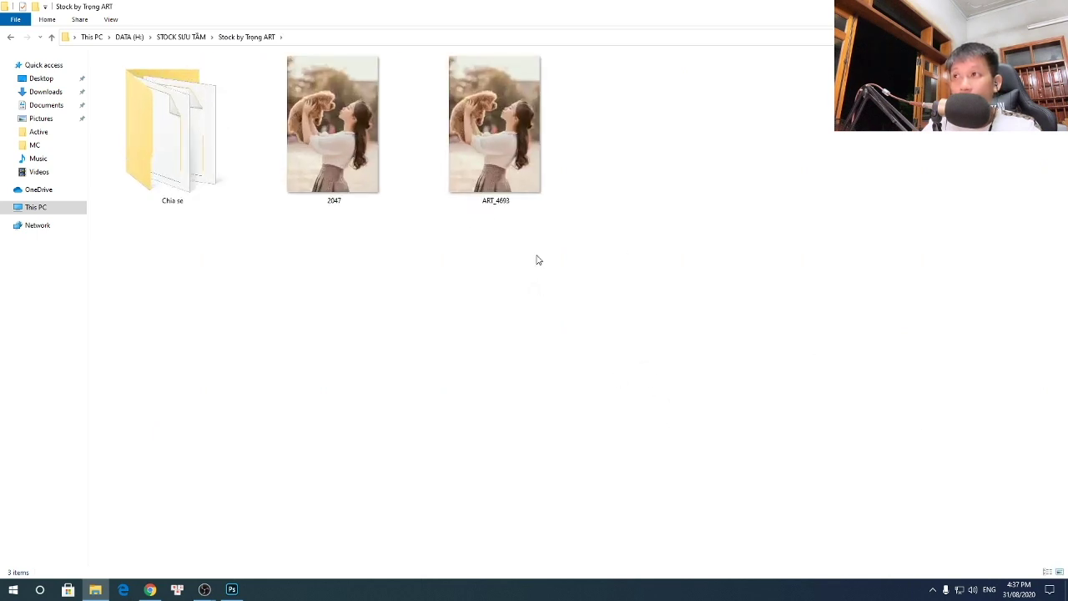
mouse_move(495, 125)
left_mouse_down()
mouse_move(643, 360)
mouse_move(487, 249)
left_mouse_up()
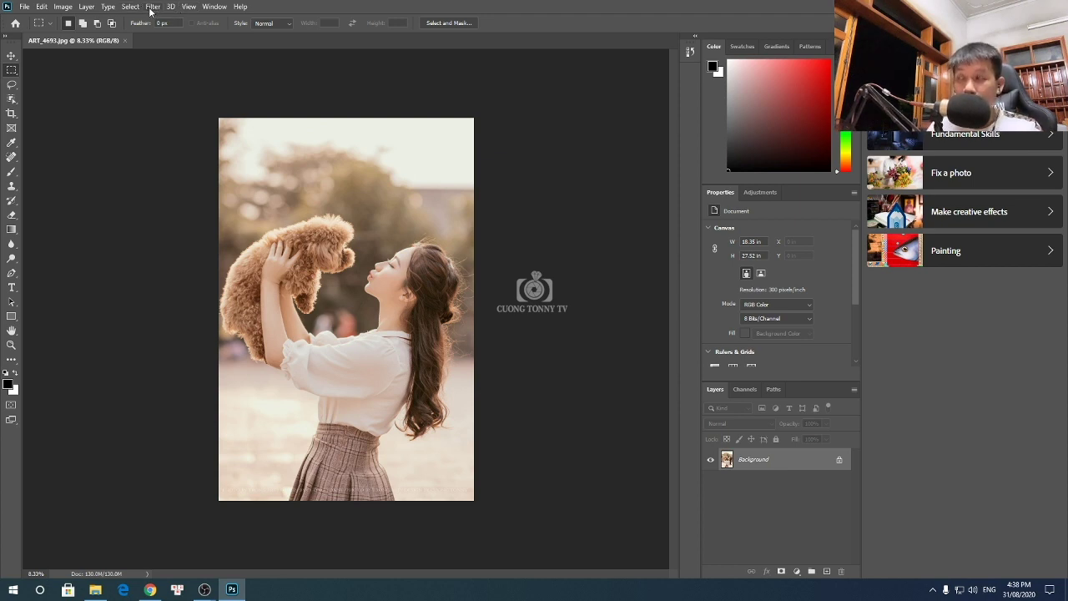
Run Neat Image's noise reduction filter, nudge the registration dialog aside, and switch to File Explorer
left_click(151, 11)
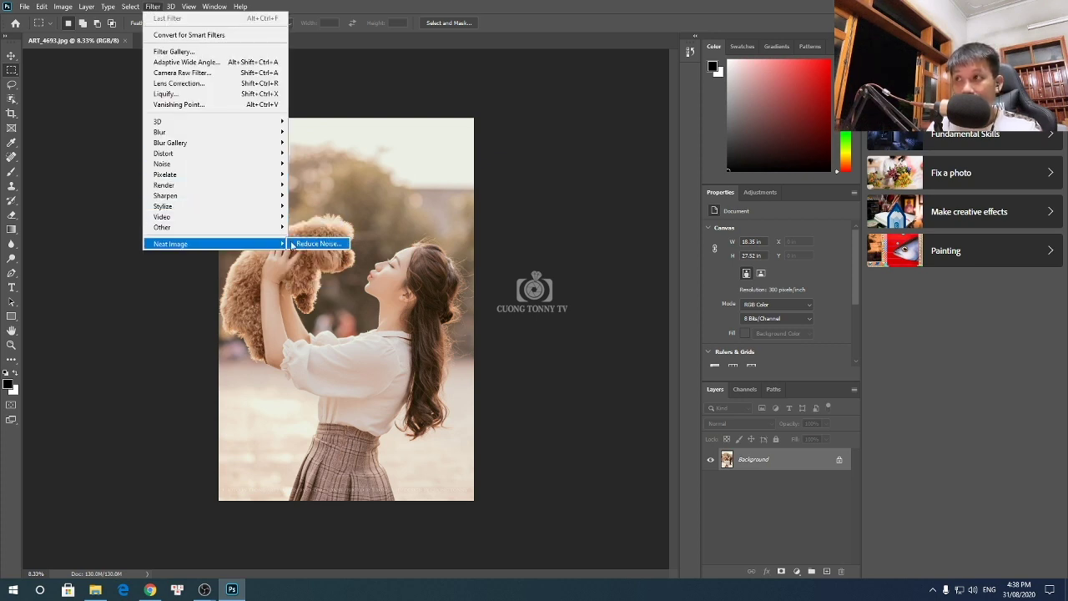
mouse_move(191, 244)
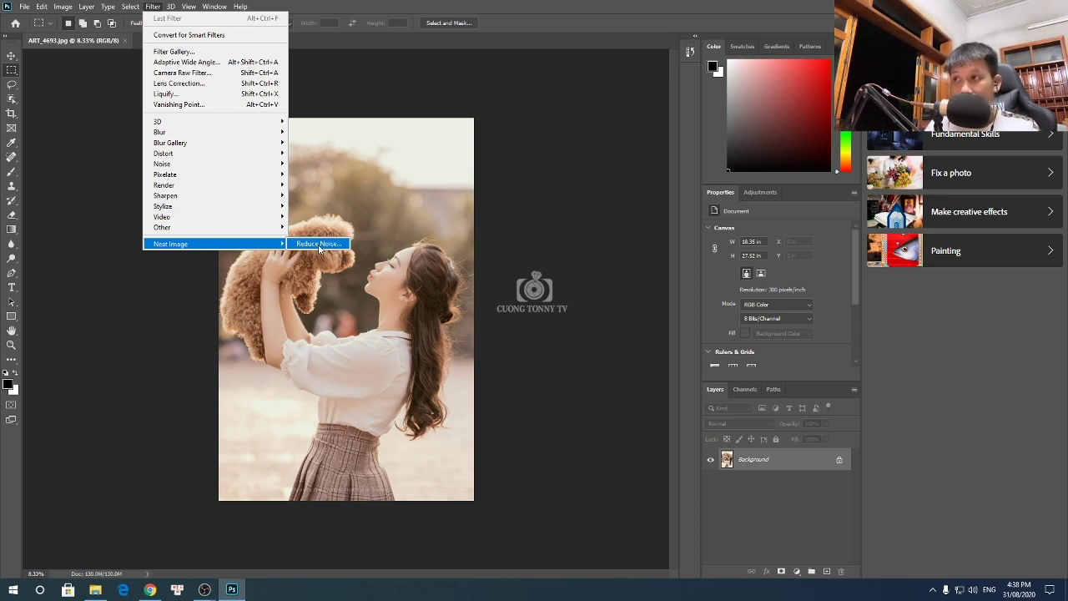
left_click(327, 247)
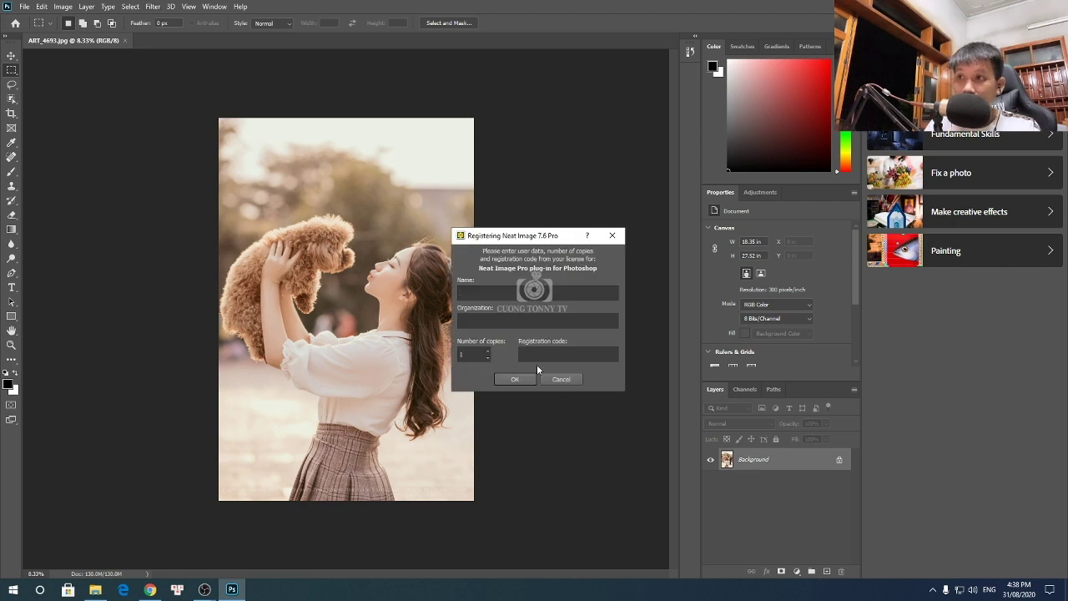
left_click_drag(522, 237, 472, 226)
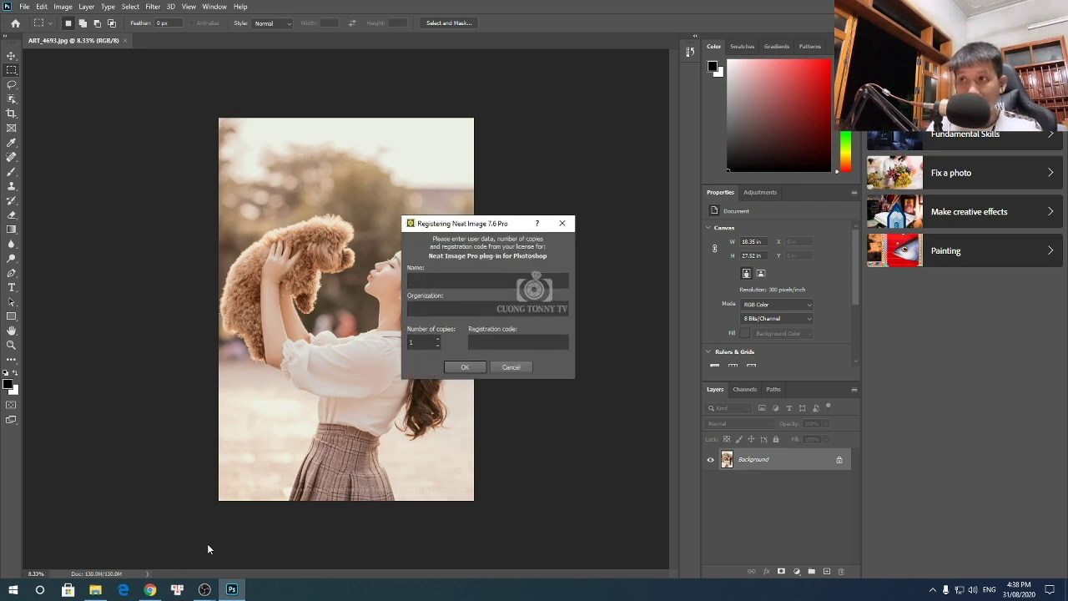
left_click(96, 589)
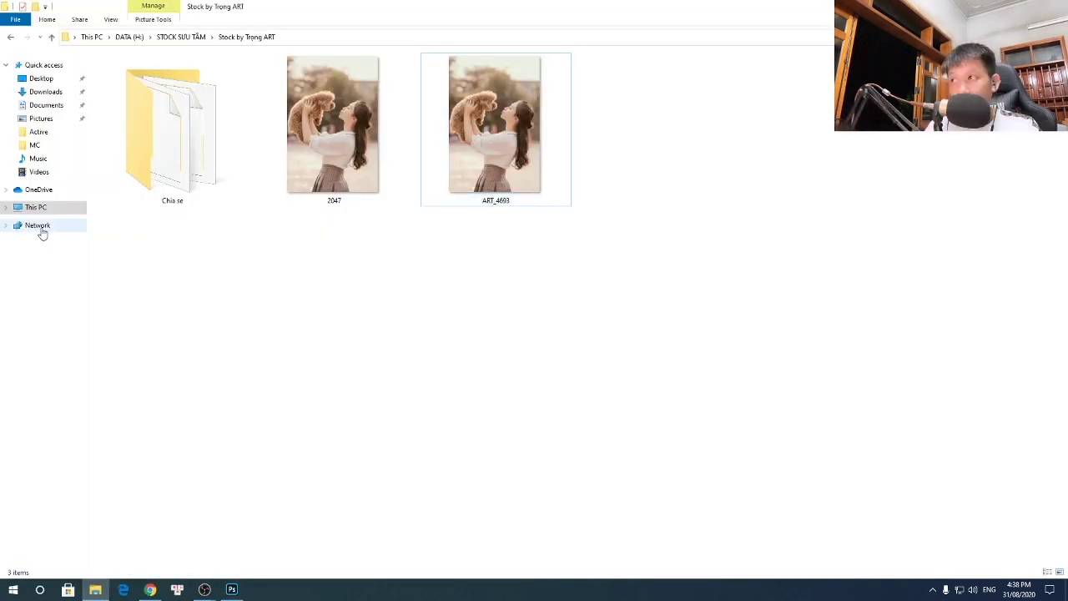
Open the Serial text file from D:\Neat.Image.Pro.v7.6 in Notepad
left_click(38, 207)
double_click(327, 164)
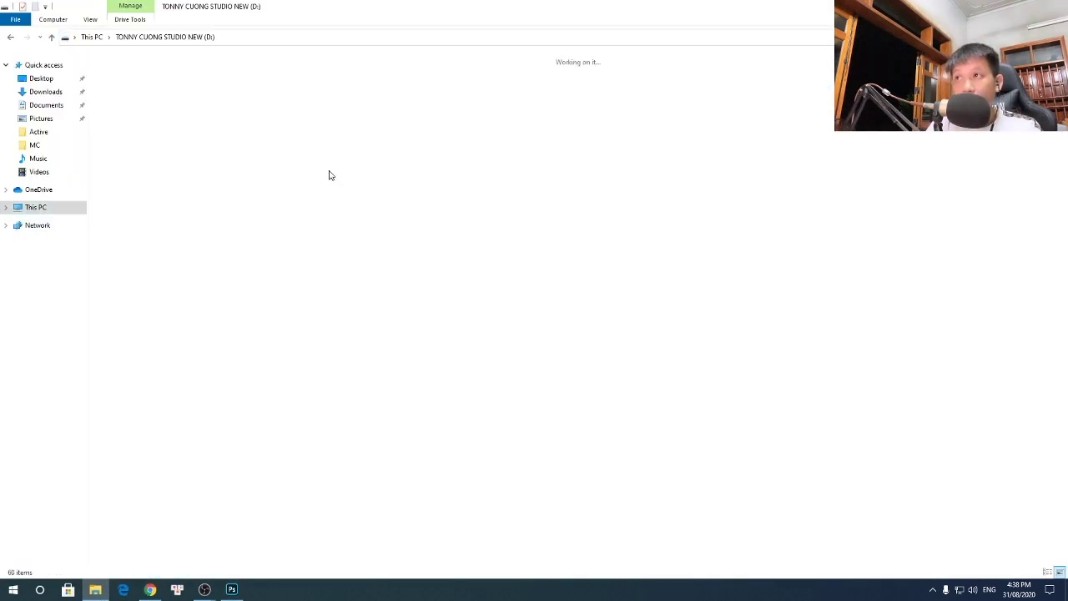
double_click(125, 342)
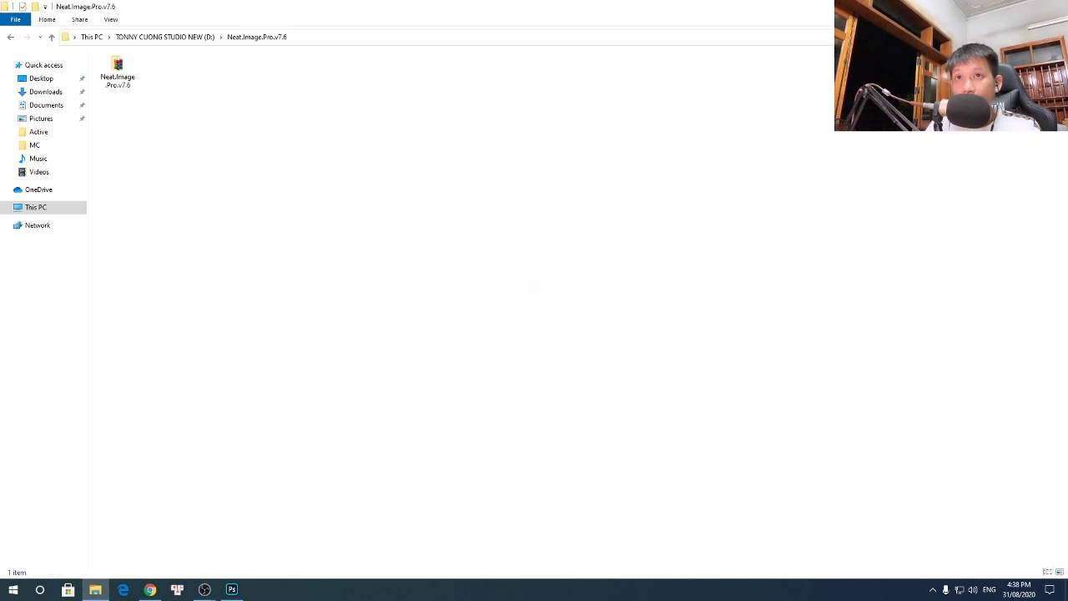
double_click(118, 72)
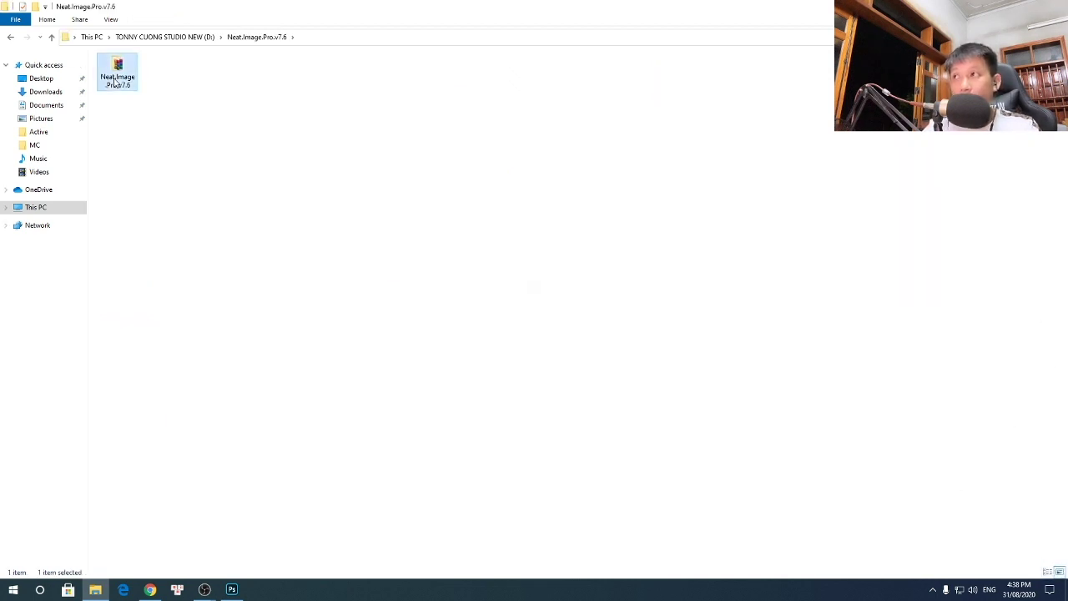
left_click(751, 111)
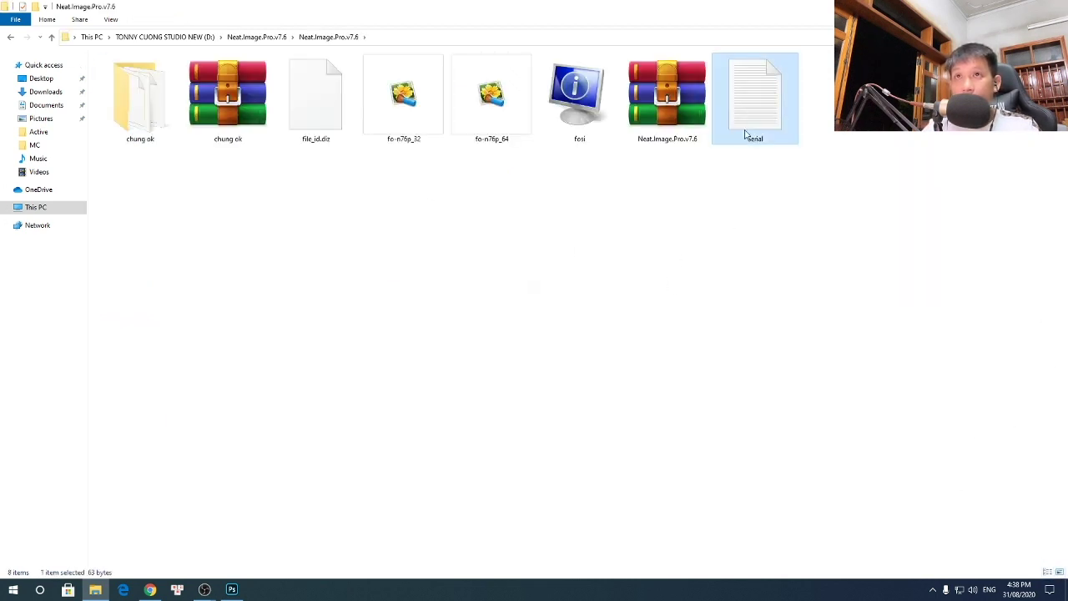
scroll(756, 181, "down", 1)
scroll(731, 138, "down", 1)
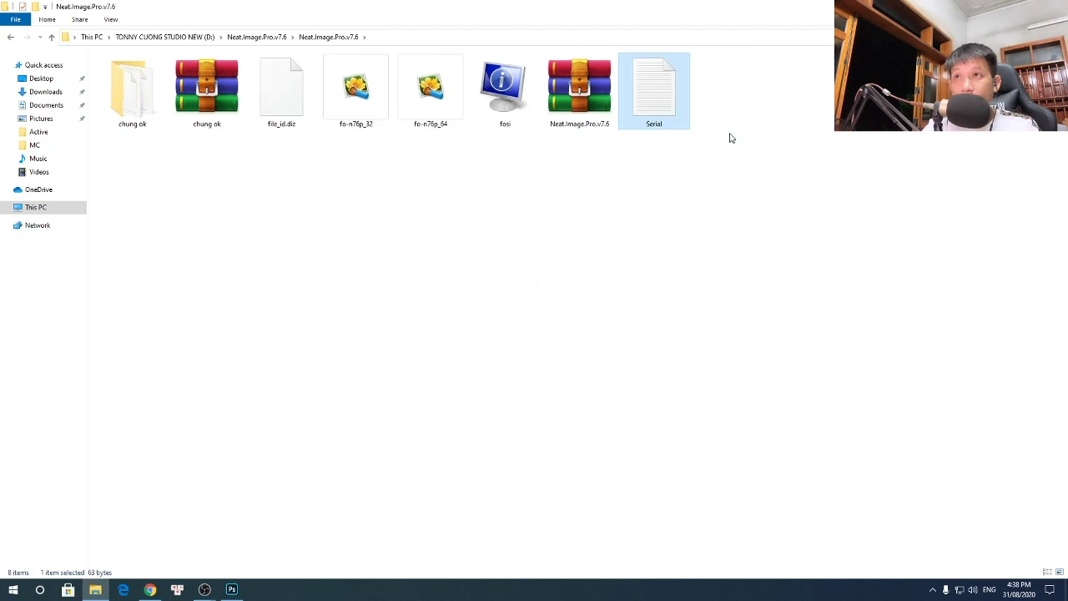
double_click(656, 101)
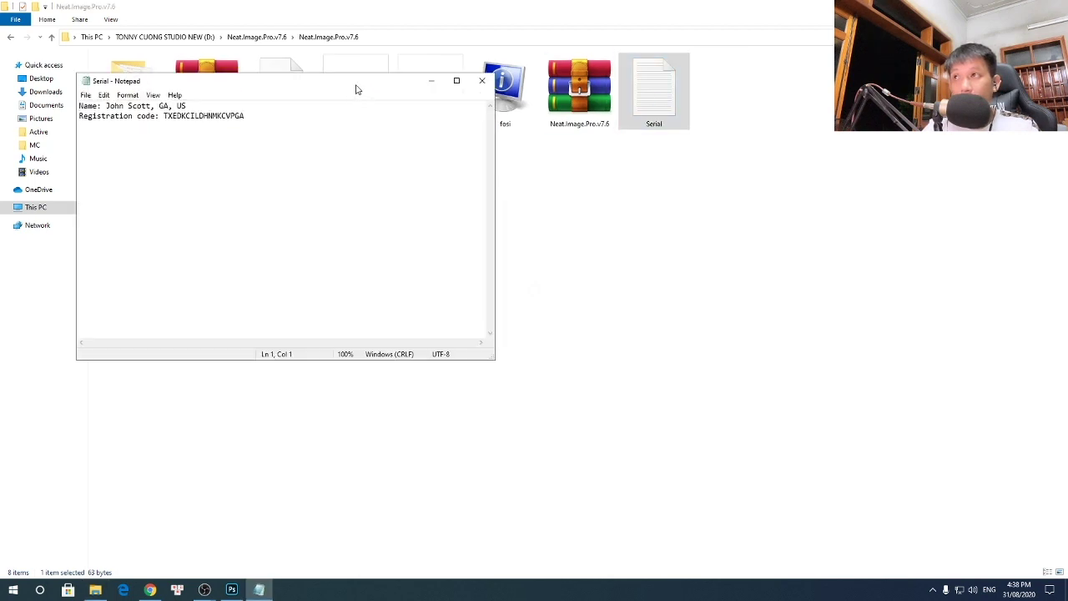
left_click_drag(357, 87, 567, 252)
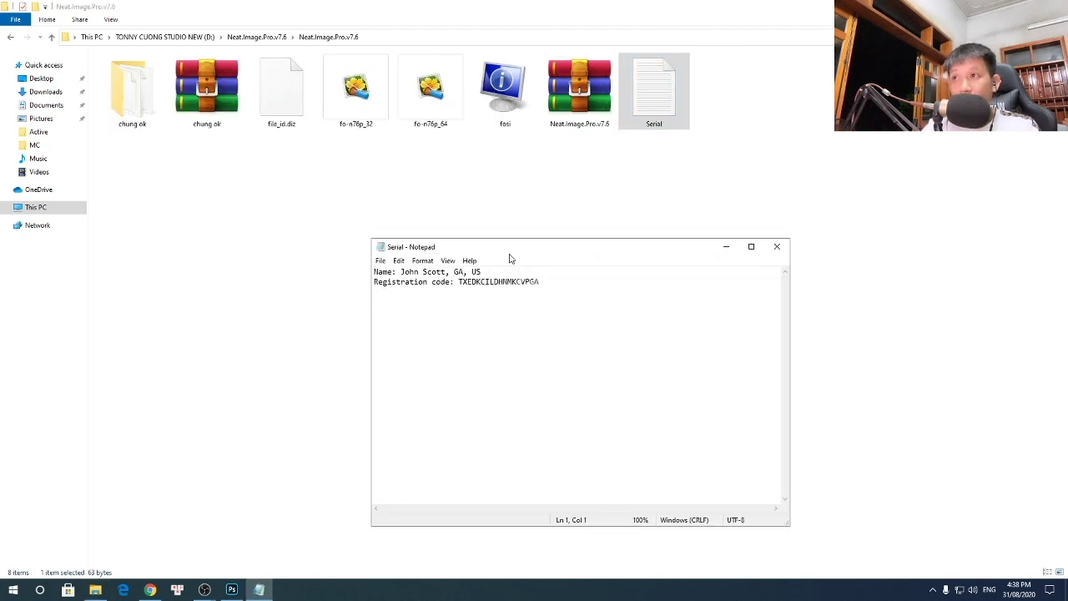
Copy the licence name from Serial and paste it into the registration form's Name field
left_click_drag(401, 272, 482, 272)
right_click(465, 273)
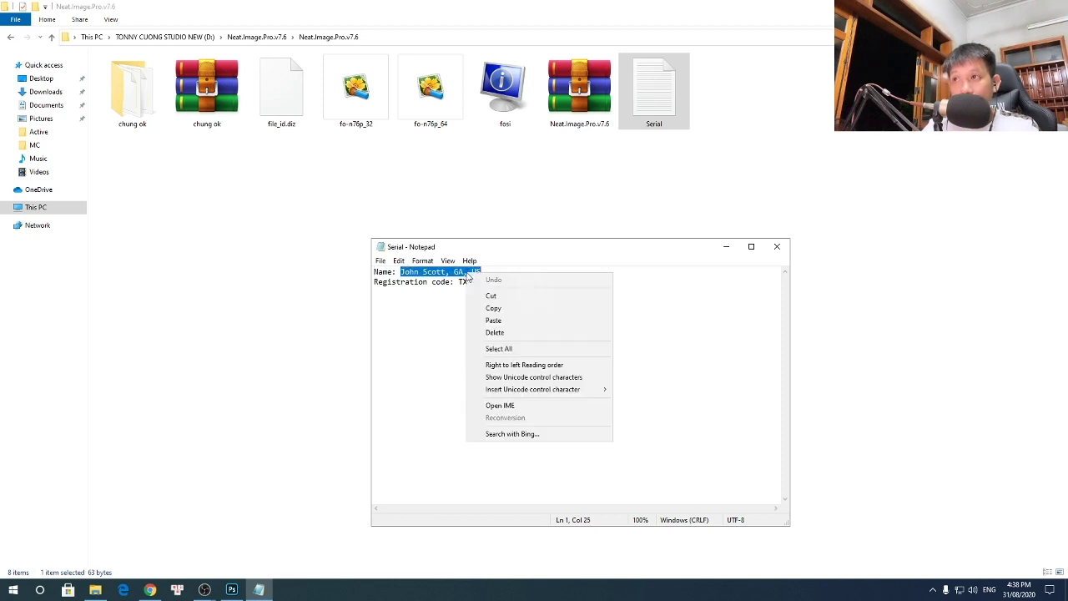
left_click(497, 308)
left_click(471, 272)
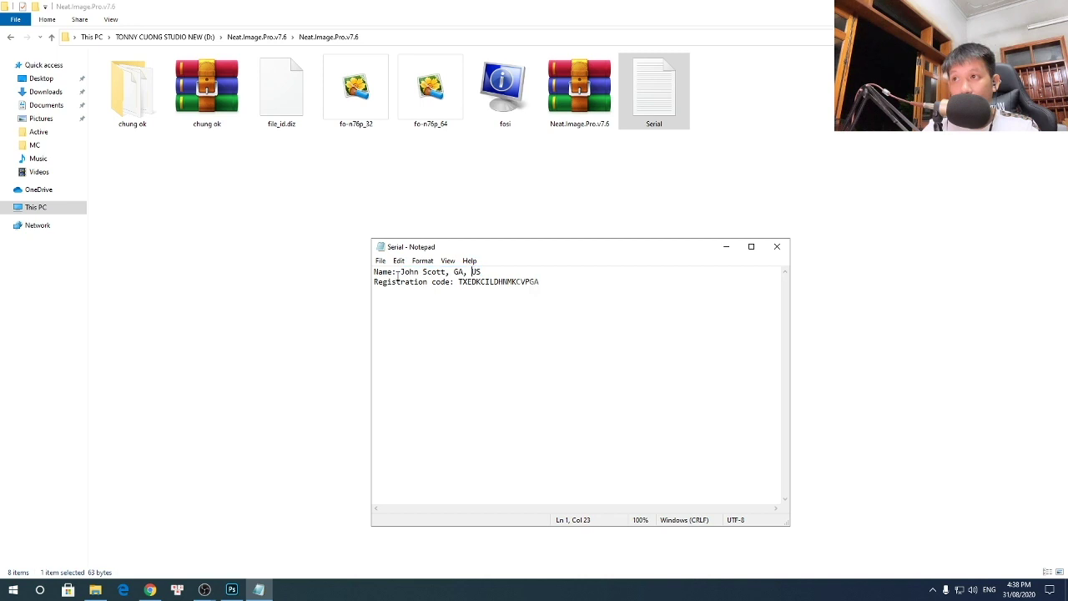
left_click_drag(401, 272, 483, 272)
right_click(468, 274)
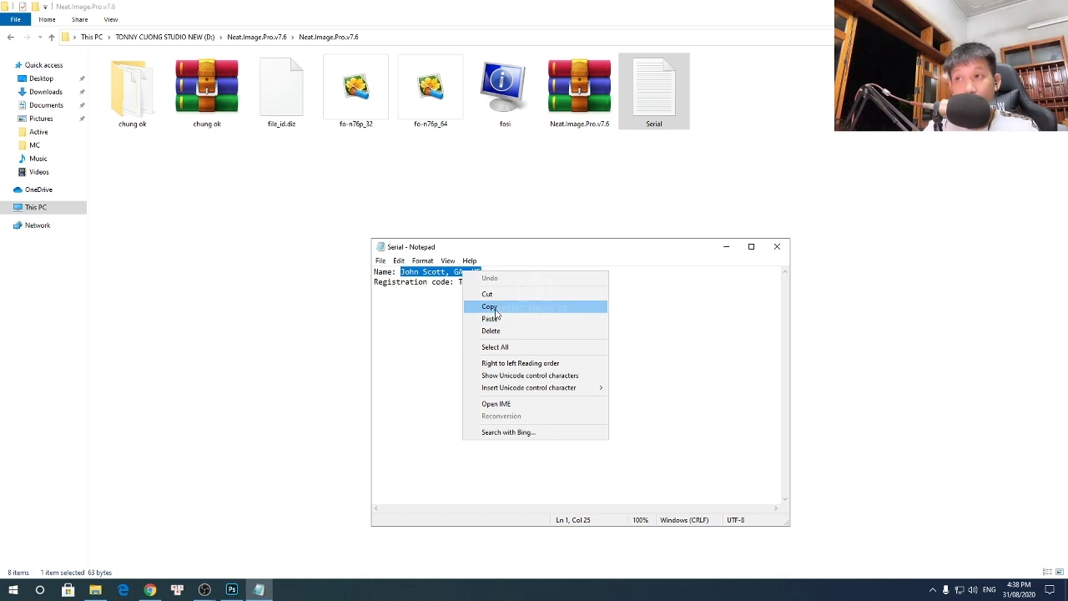
left_click(494, 308)
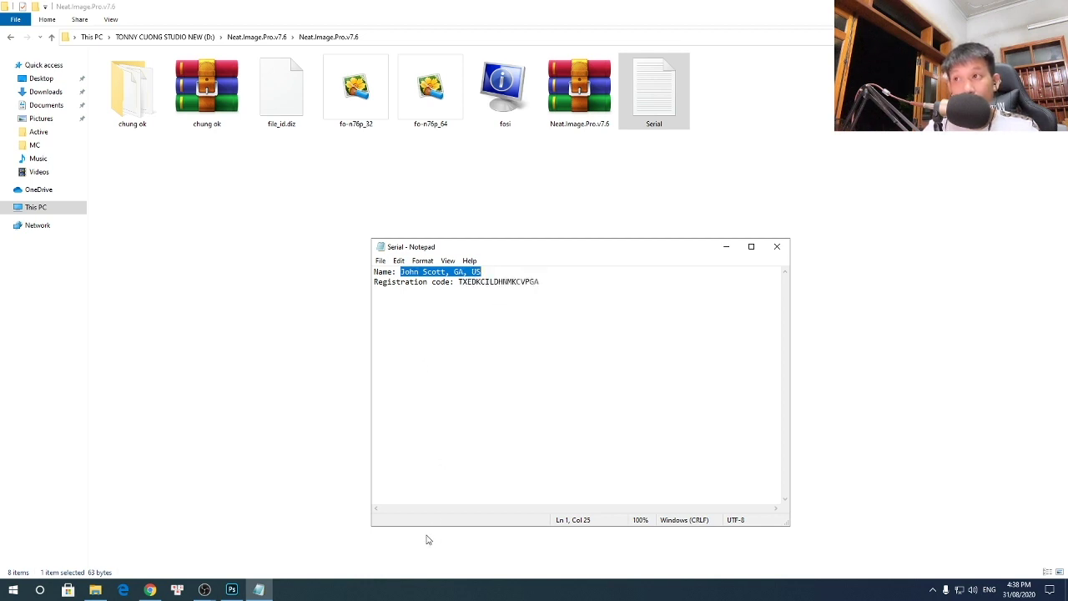
left_click(231, 589)
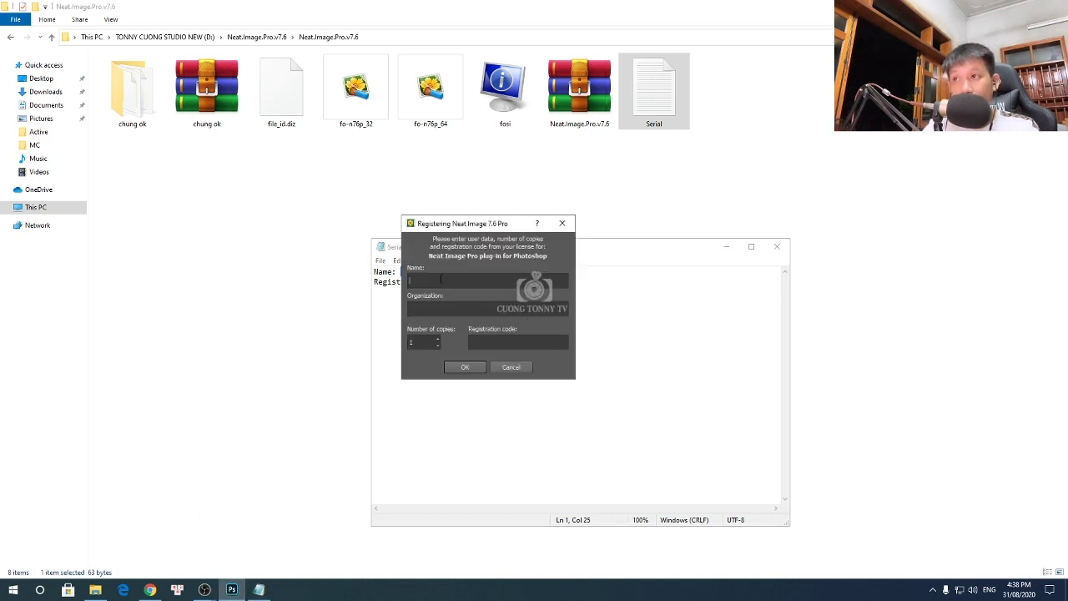
right_click(440, 279)
left_click(476, 340)
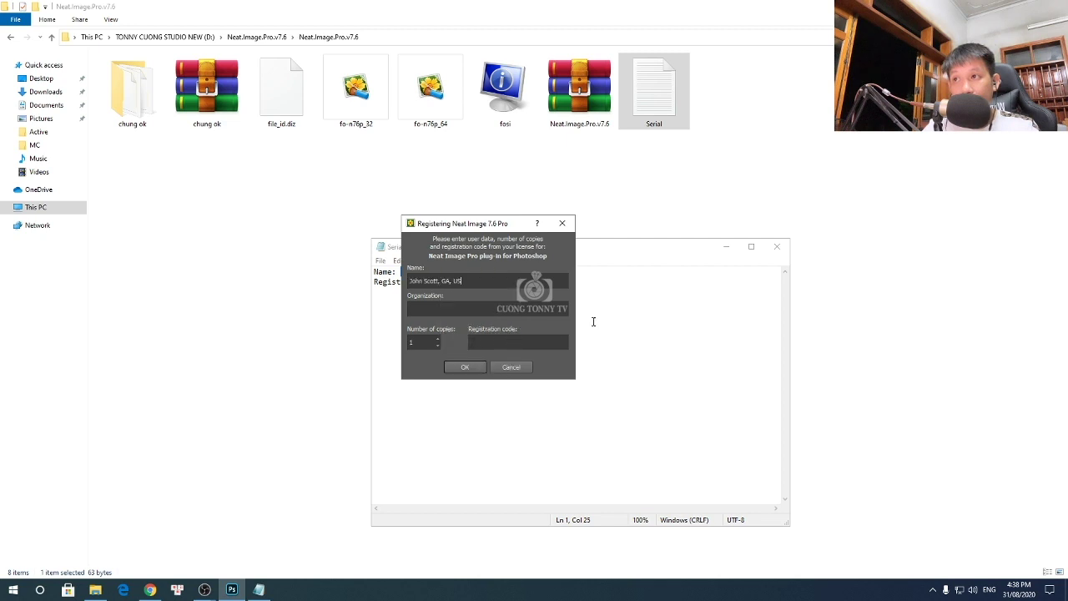
Copy the registration code from Serial and close Notepad, returning to the registration form
left_click(265, 591)
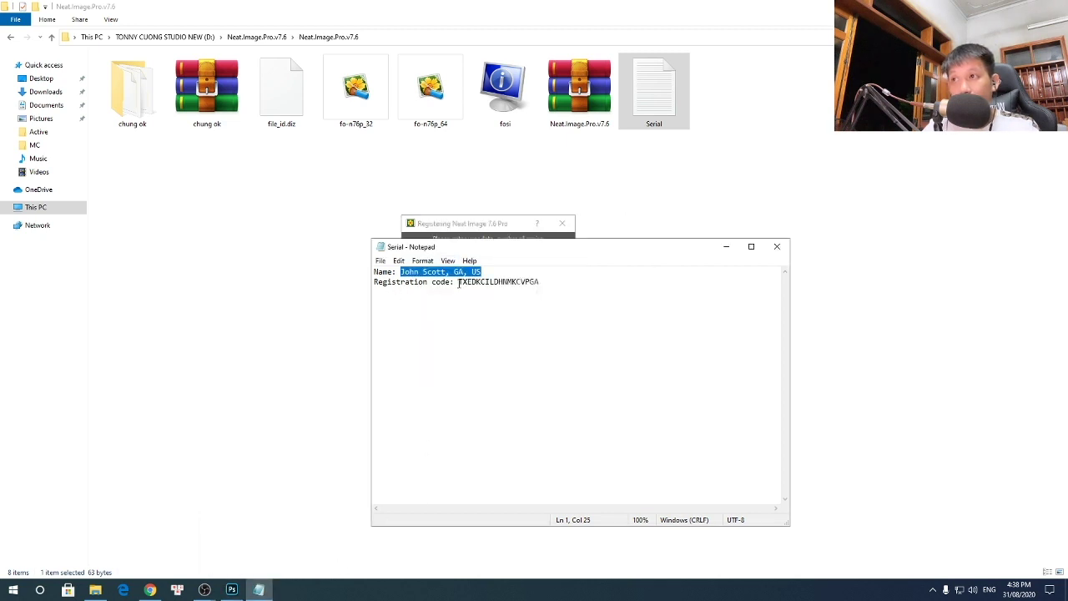
left_click_drag(458, 283, 540, 285)
right_click(529, 284)
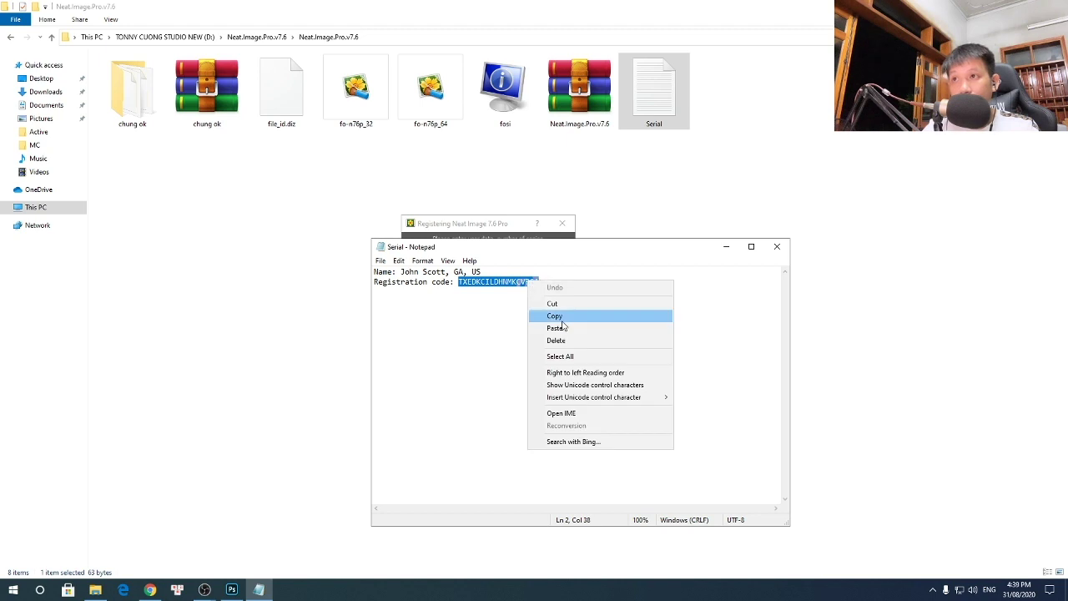
left_click(564, 320)
left_click(777, 247)
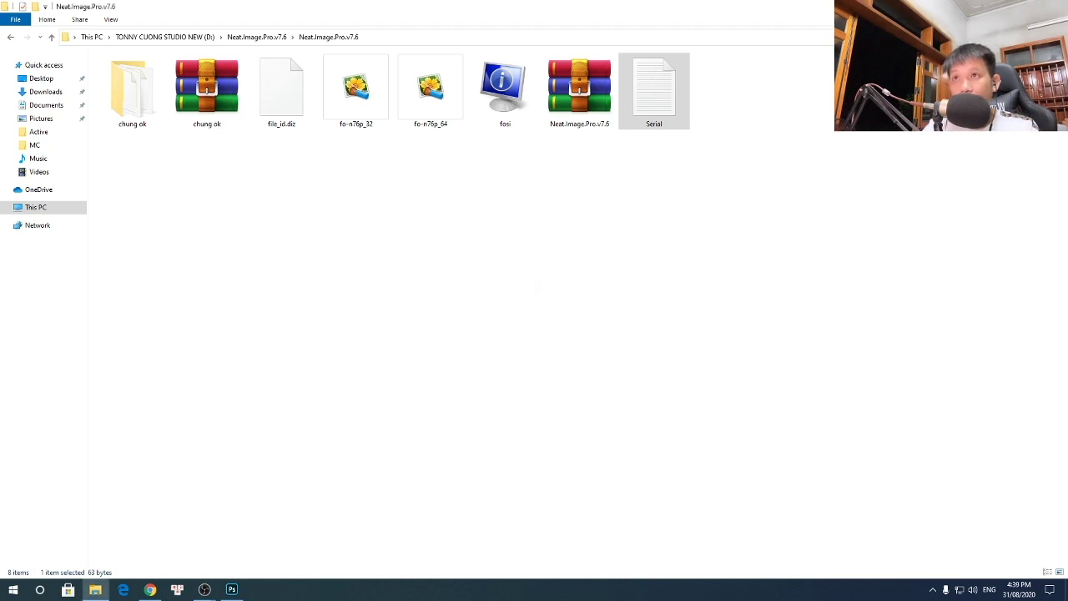
left_click(231, 590)
Paste the code into the Registration code field, submit it, and dismiss the thank-you message
left_click(489, 339)
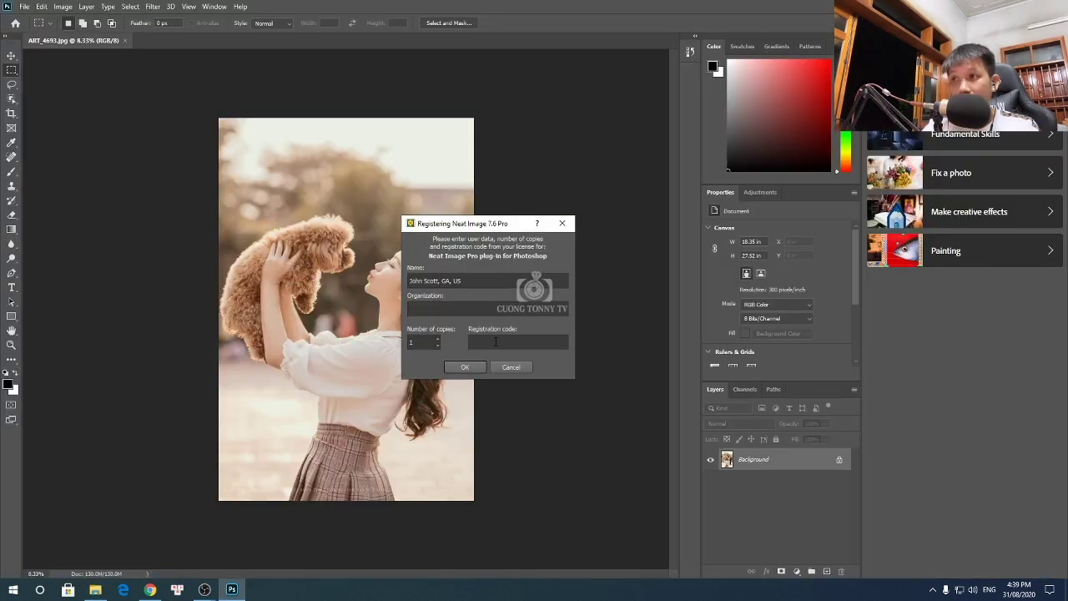
right_click(495, 341)
left_click(513, 381)
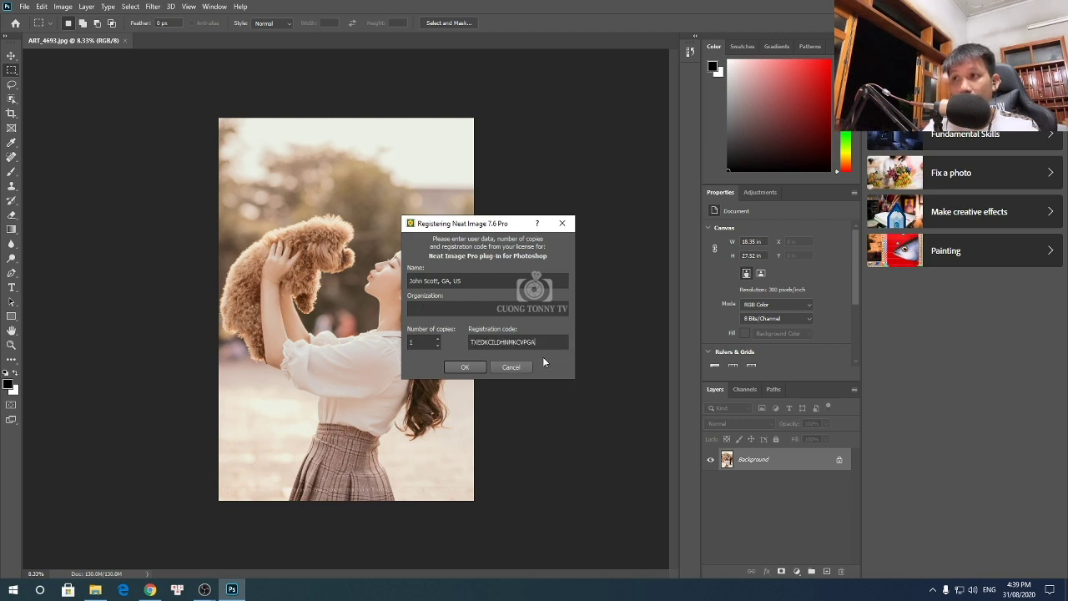
left_click(465, 368)
left_click(488, 318)
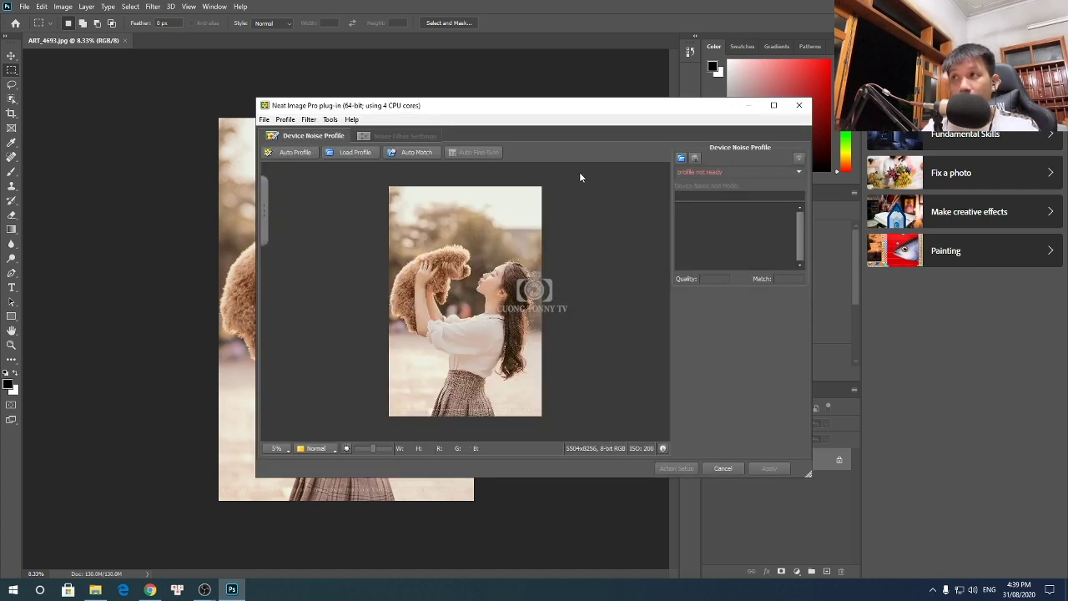
Maximize the plug-in and browse D: to the chung ok folder to load Asd FinePix S3Pro.dnp
left_click(773, 107)
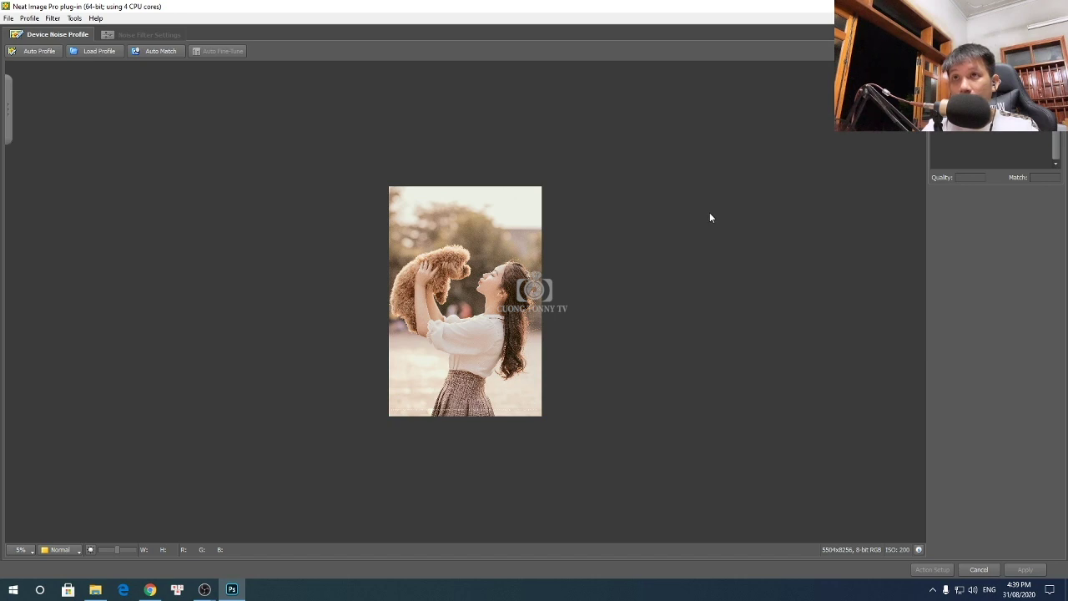
scroll(710, 218, "up", 1)
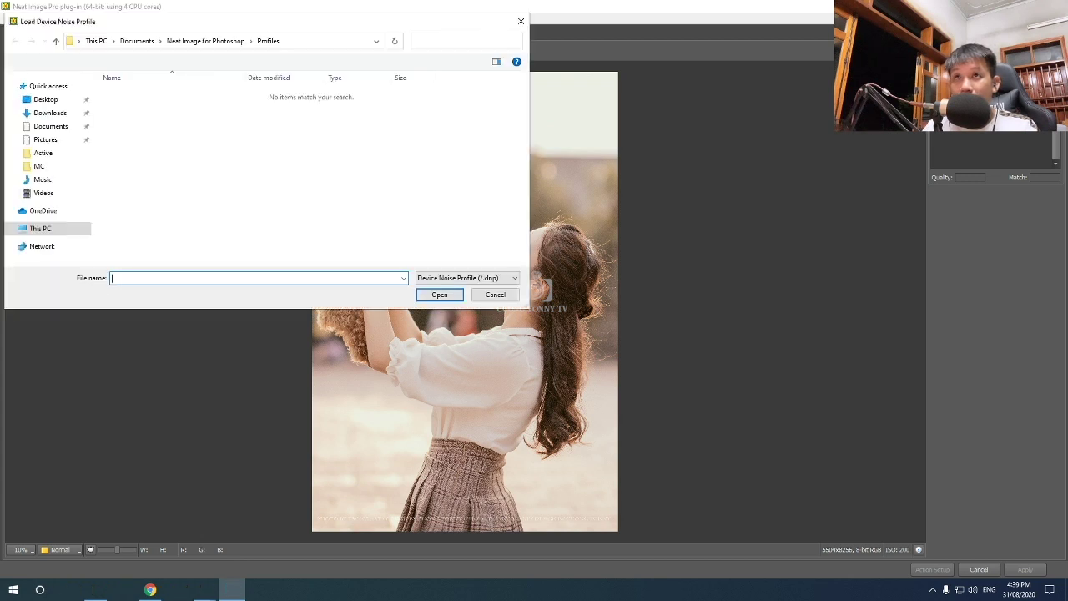
left_click_drag(412, 19, 713, 107)
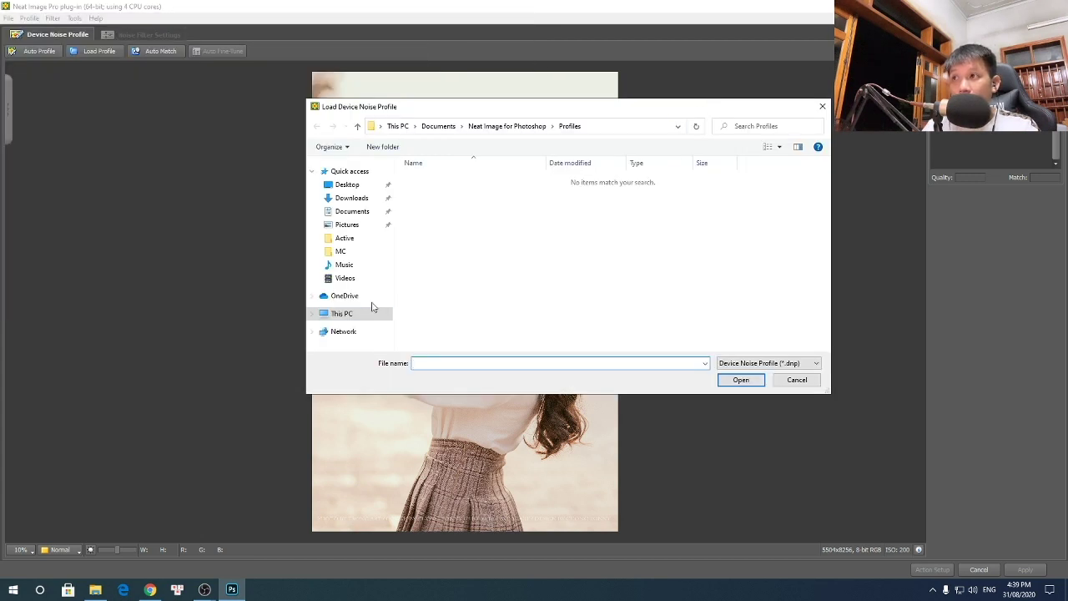
left_click(343, 314)
double_click(638, 296)
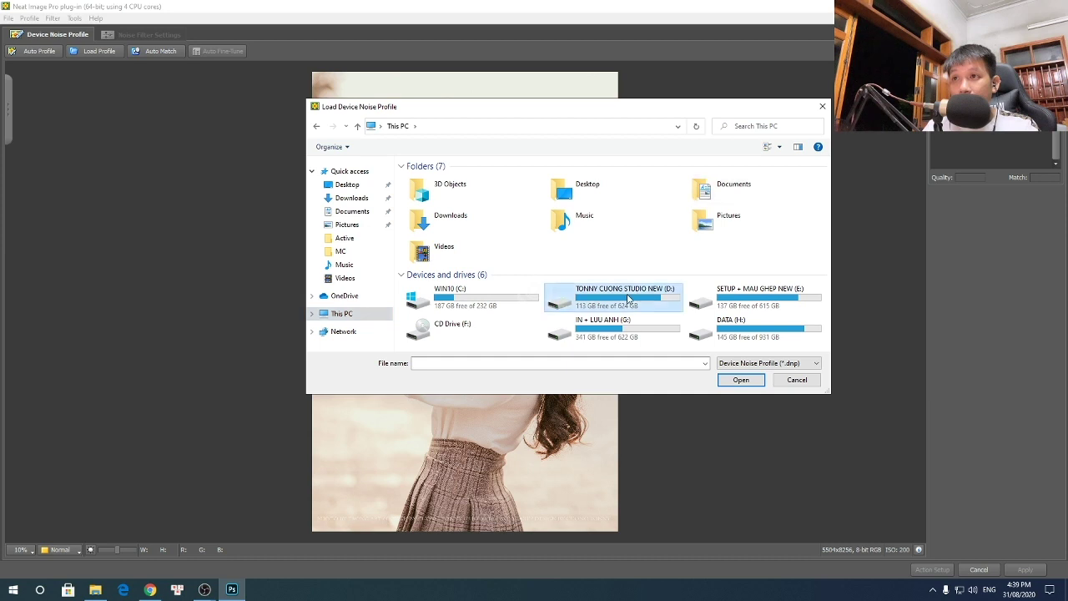
scroll(761, 286, "down", 2)
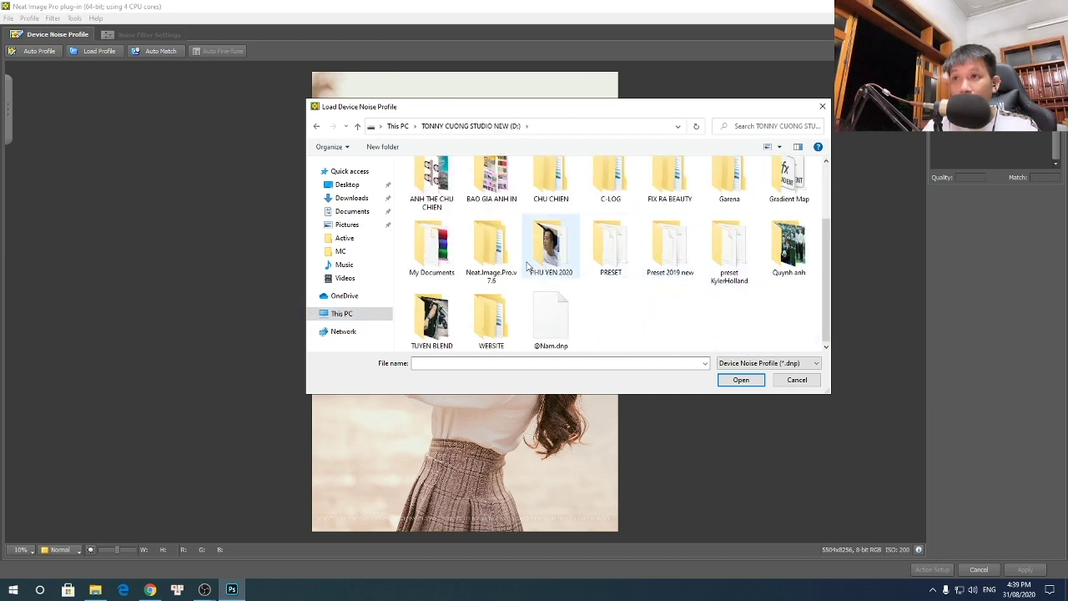
double_click(492, 250)
double_click(448, 182)
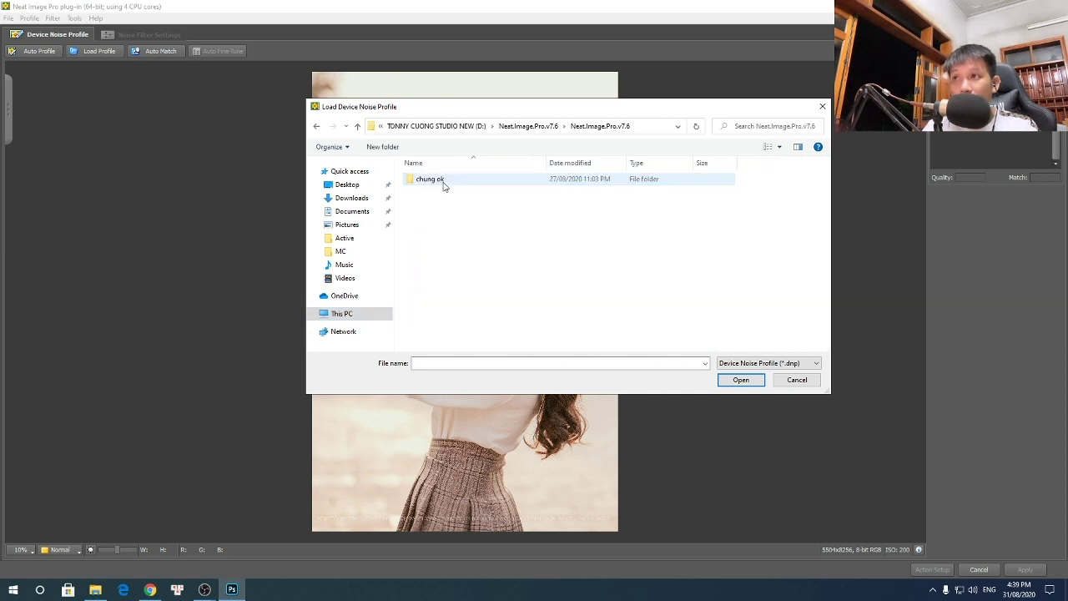
double_click(444, 181)
left_click(444, 182)
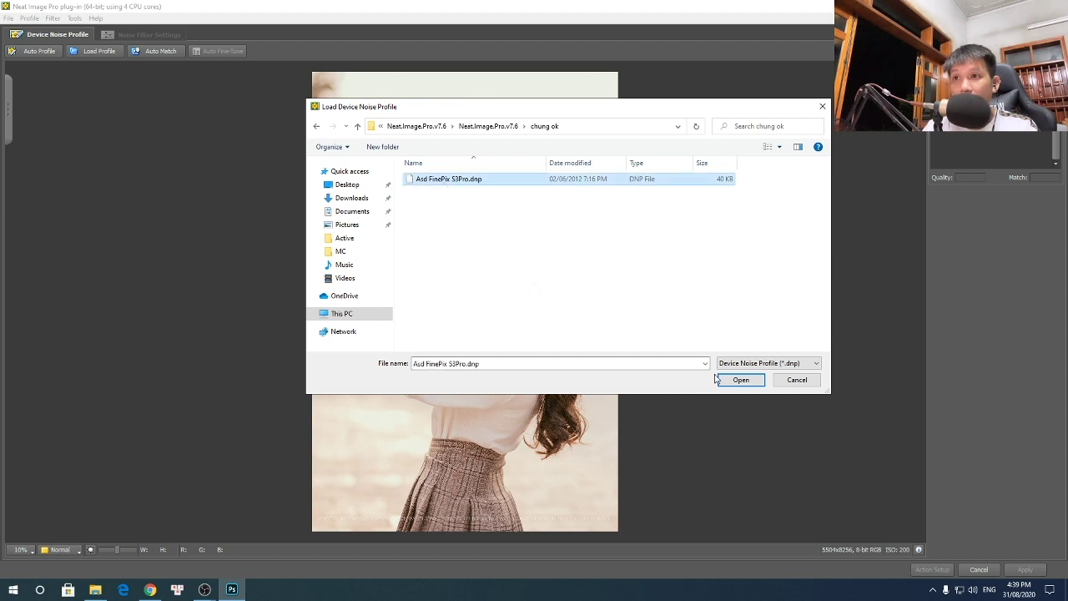
left_click(746, 382)
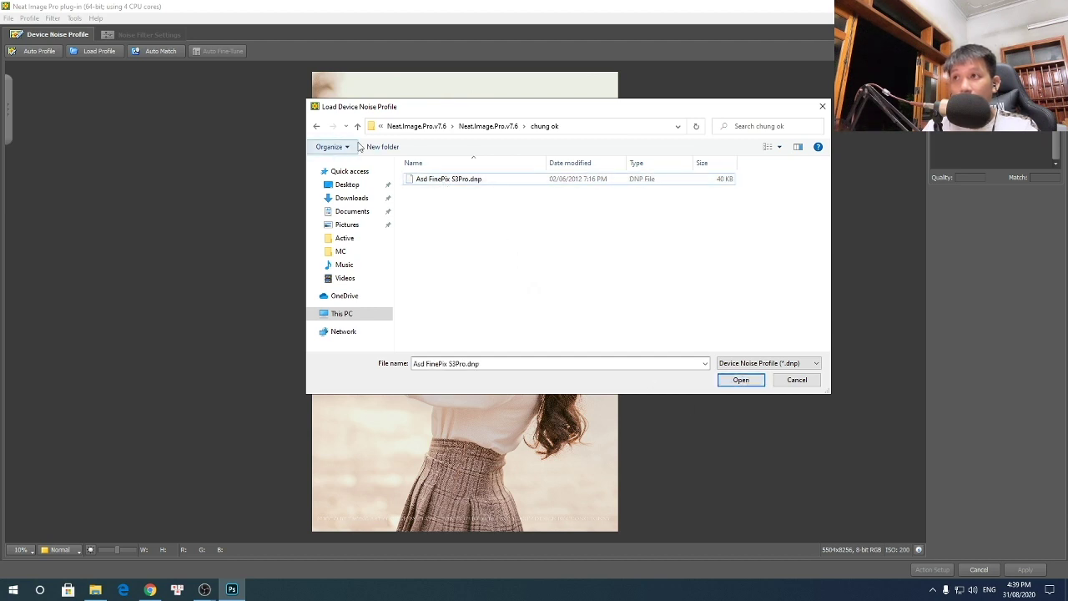
Navigate back into chung ok and load the Asd FinePix S3Pro.dnp profile again
left_click(332, 147)
left_click(358, 128)
left_click(432, 177)
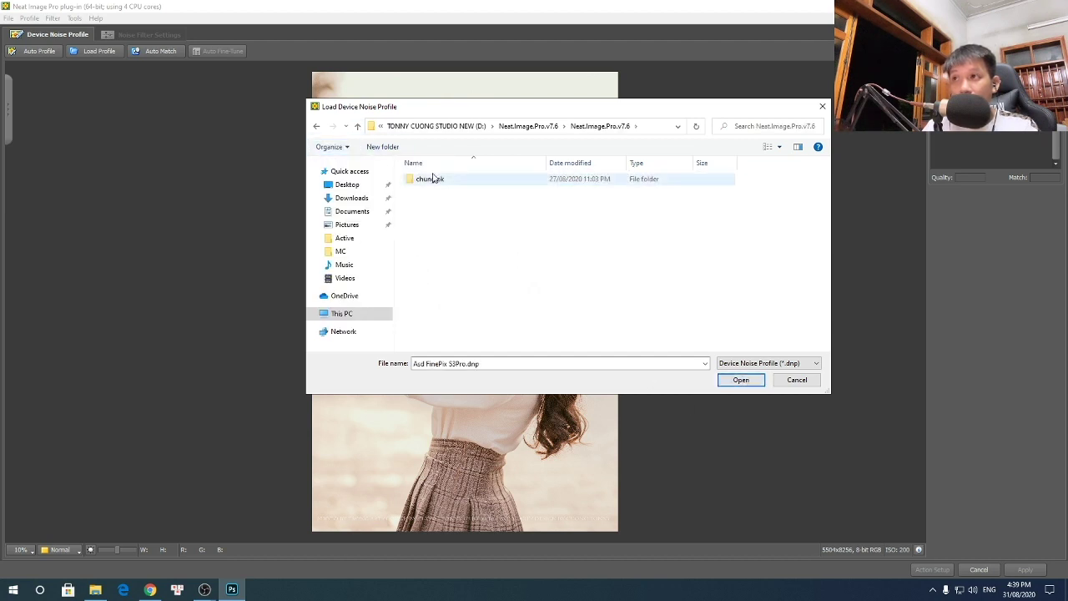
left_click(443, 186)
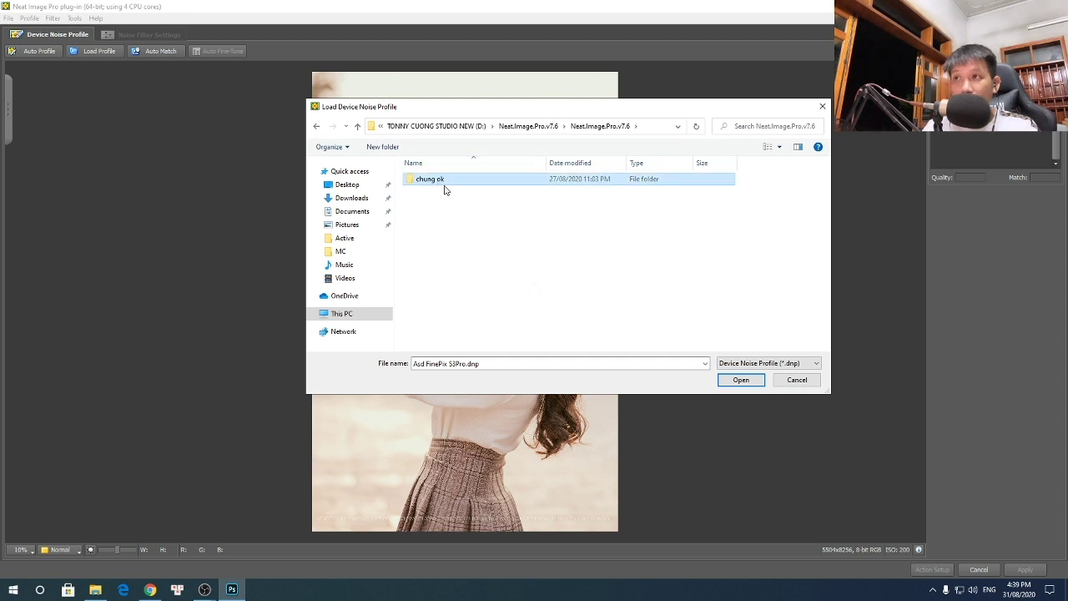
double_click(444, 189)
left_click(434, 182)
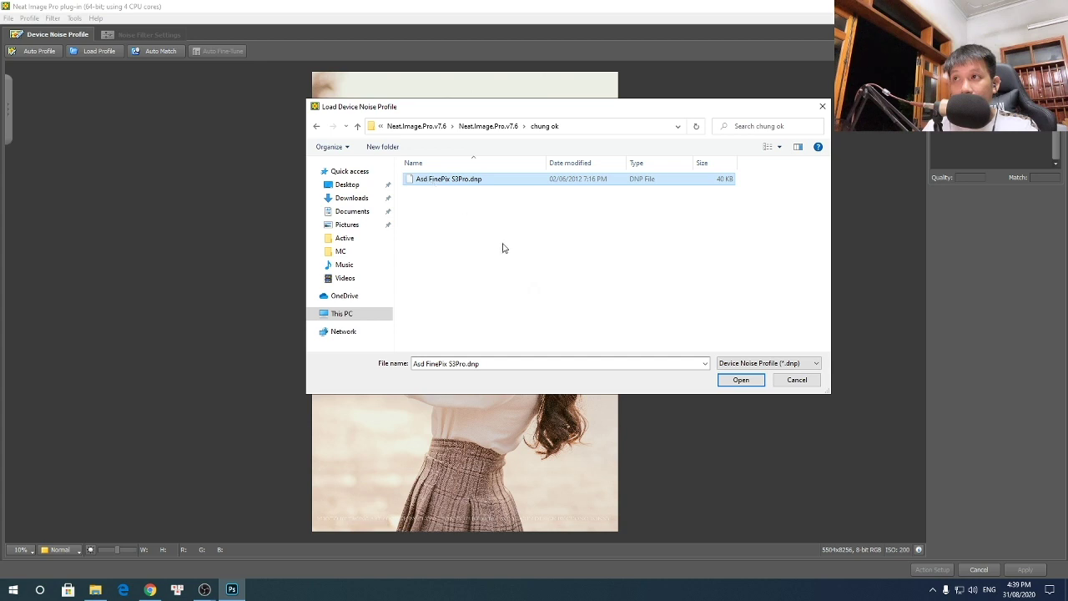
left_click(503, 247)
left_click(448, 183)
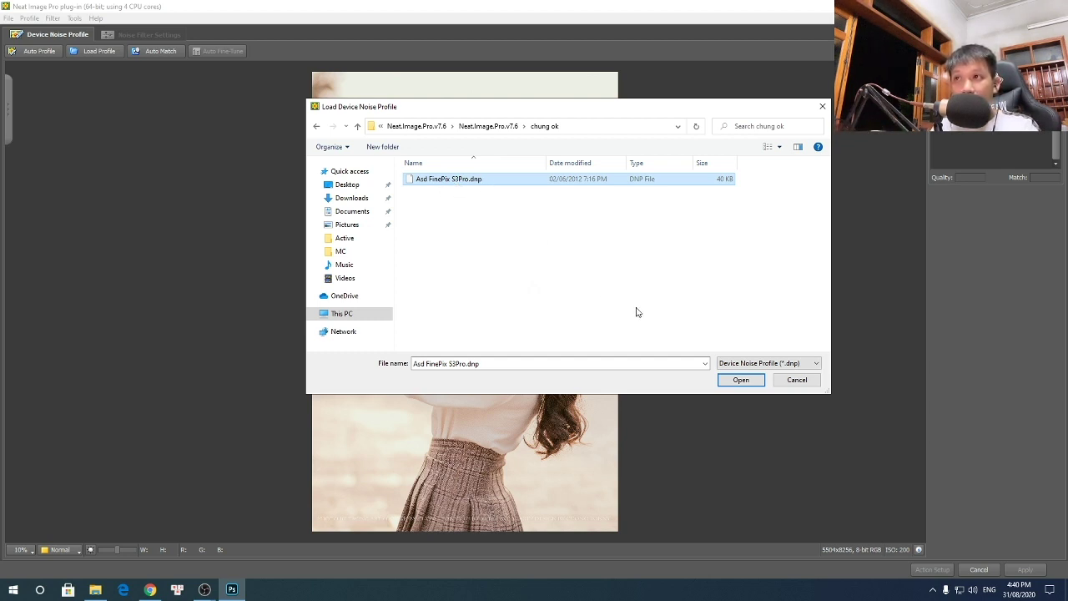
left_click(741, 379)
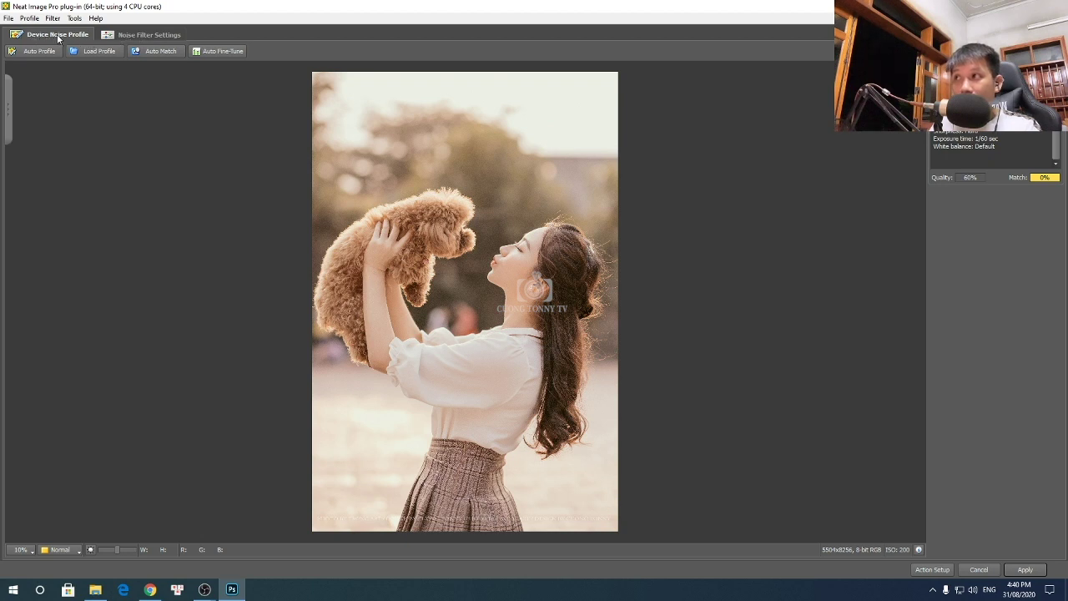
left_click(161, 34)
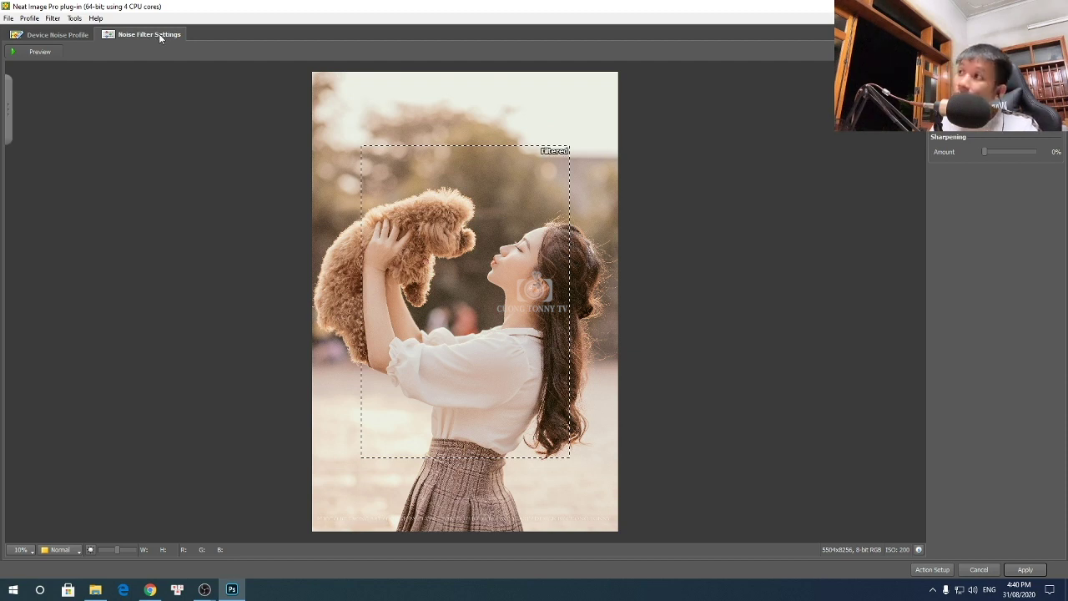
Switch the Neat Image interface to Advanced Mode
left_click(74, 17)
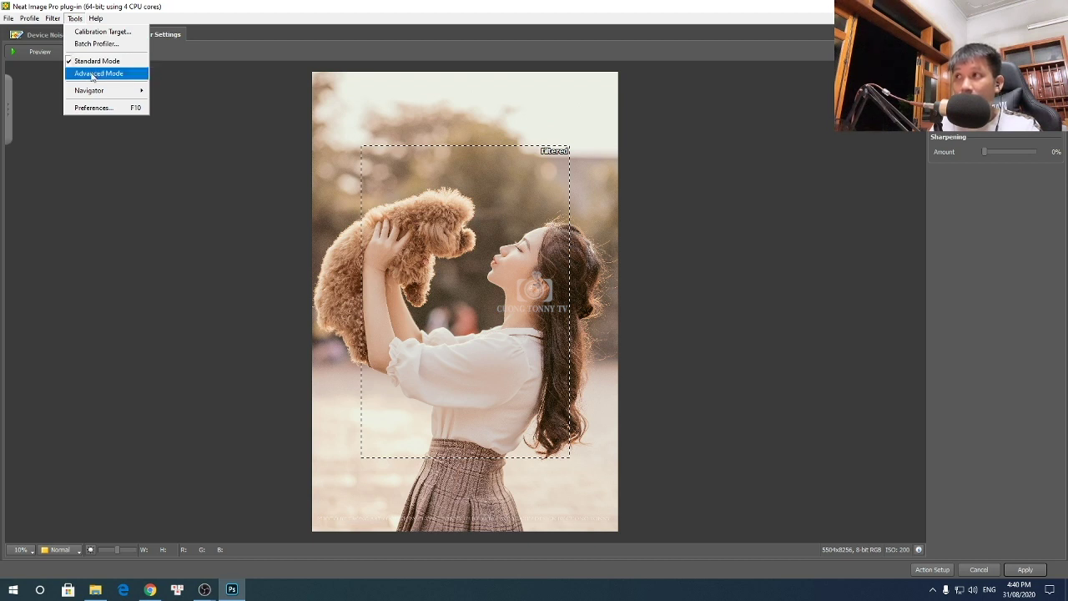
left_click(1013, 225)
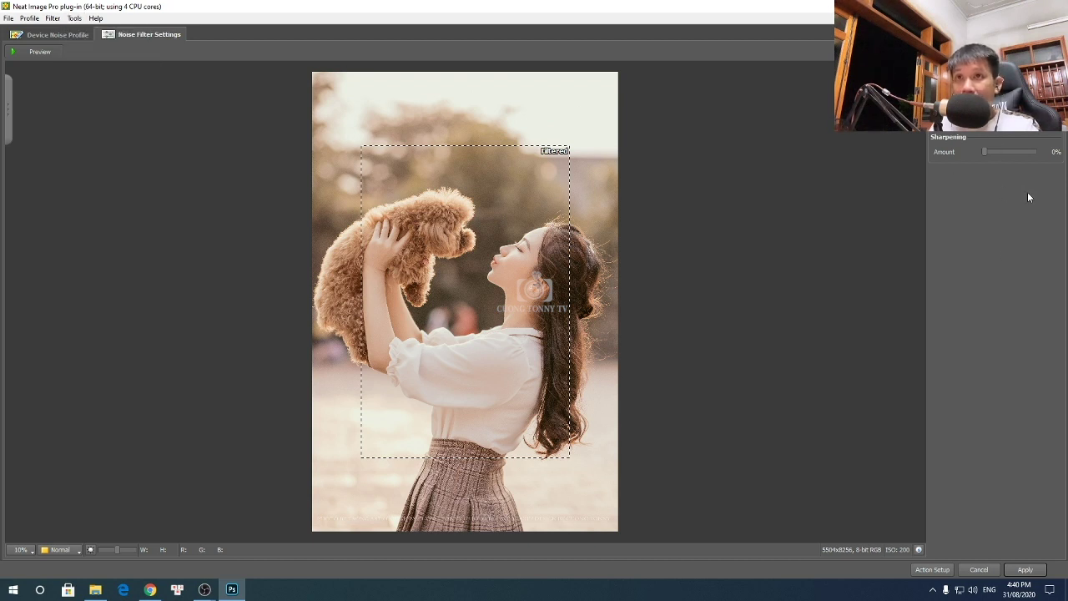
left_click(74, 18)
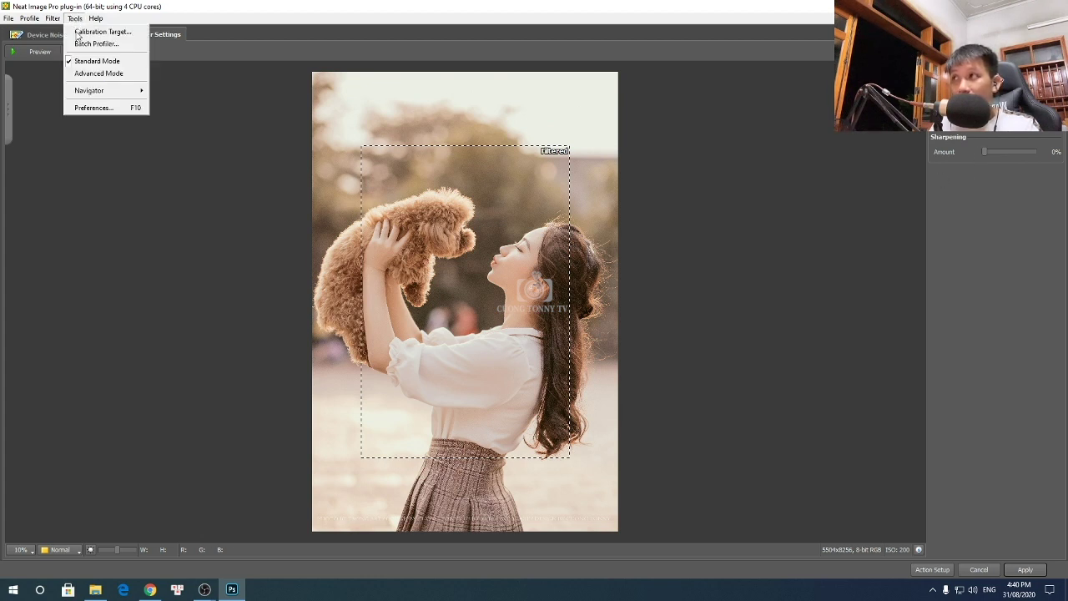
left_click(94, 77)
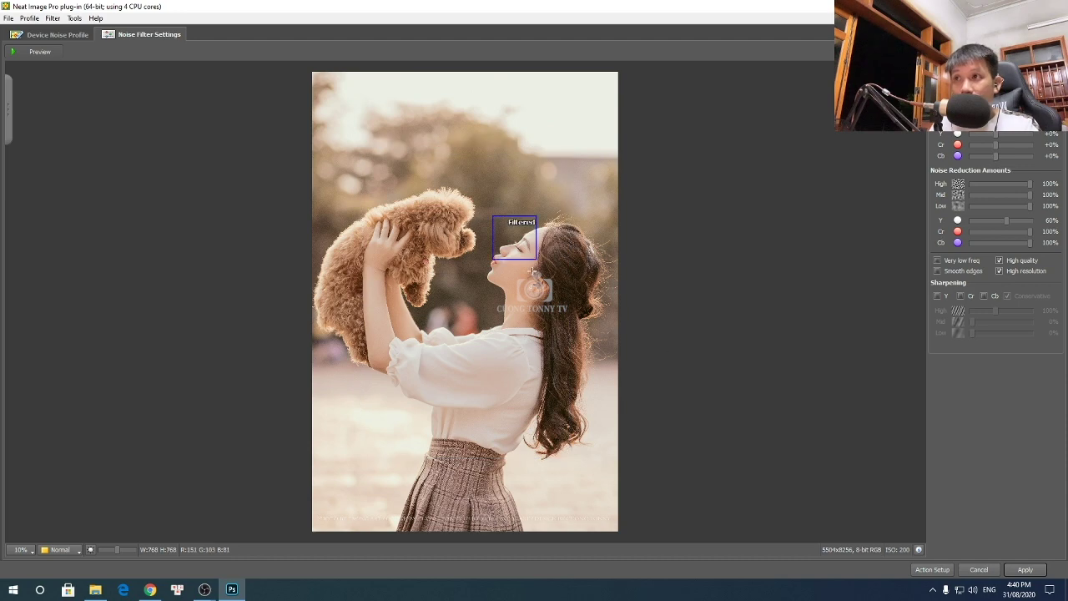
Zoom the preview onto the woman's eye and nose and compare original against filtered
scroll(534, 290, "up", 3)
scroll(534, 289, "up", 2)
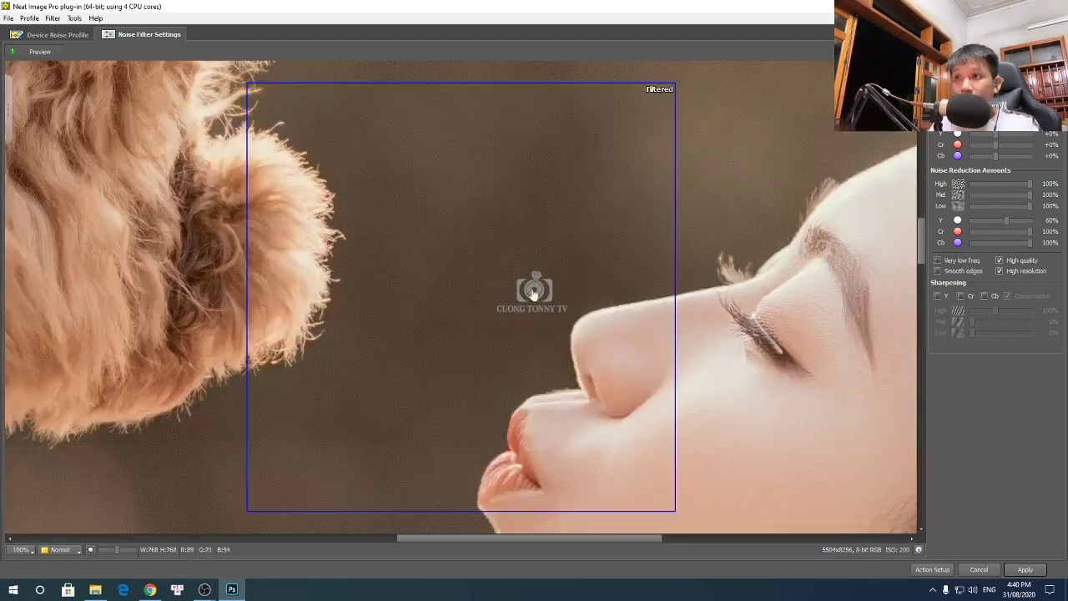
left_click_drag(533, 290, 726, 351)
scroll(601, 301, "down", 2)
left_click_drag(495, 300, 531, 292)
scroll(522, 306, "up", 2)
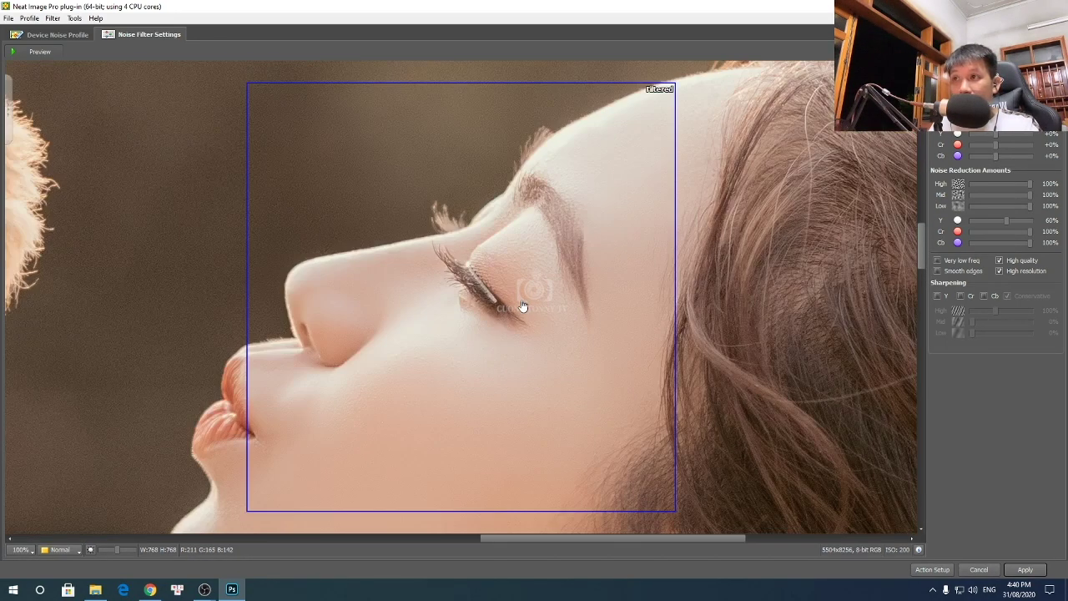
scroll(522, 306, "down", 2)
scroll(463, 351, "up", 2)
left_click(456, 338)
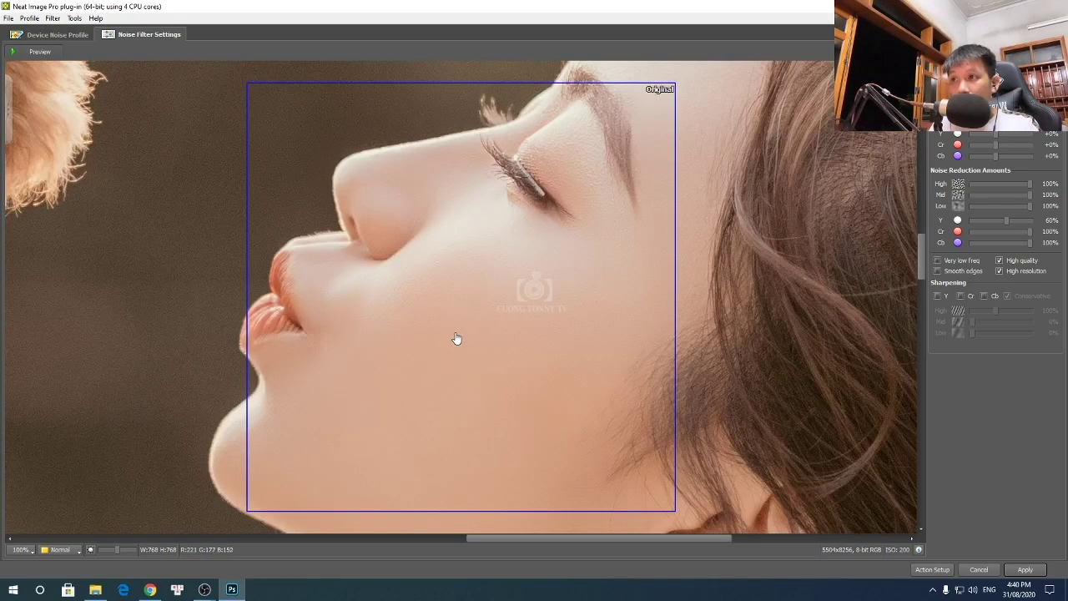
left_click(456, 337)
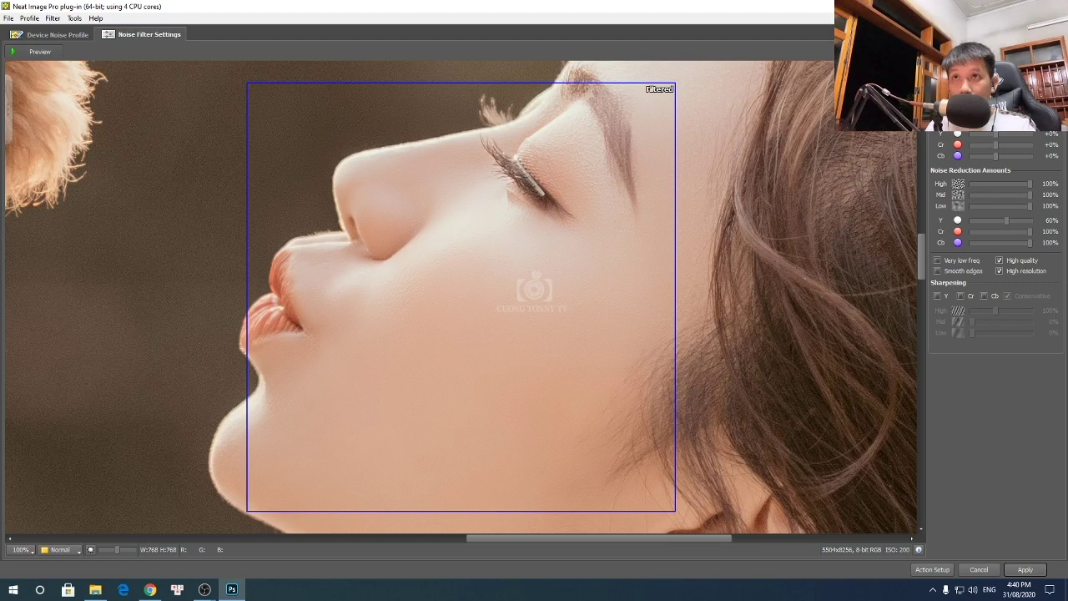
left_click(960, 47)
Browse This PC > D: > Neat.Image.Pro.v7.6 > chung ok in the Load Filter Preset dialog
left_click(342, 313)
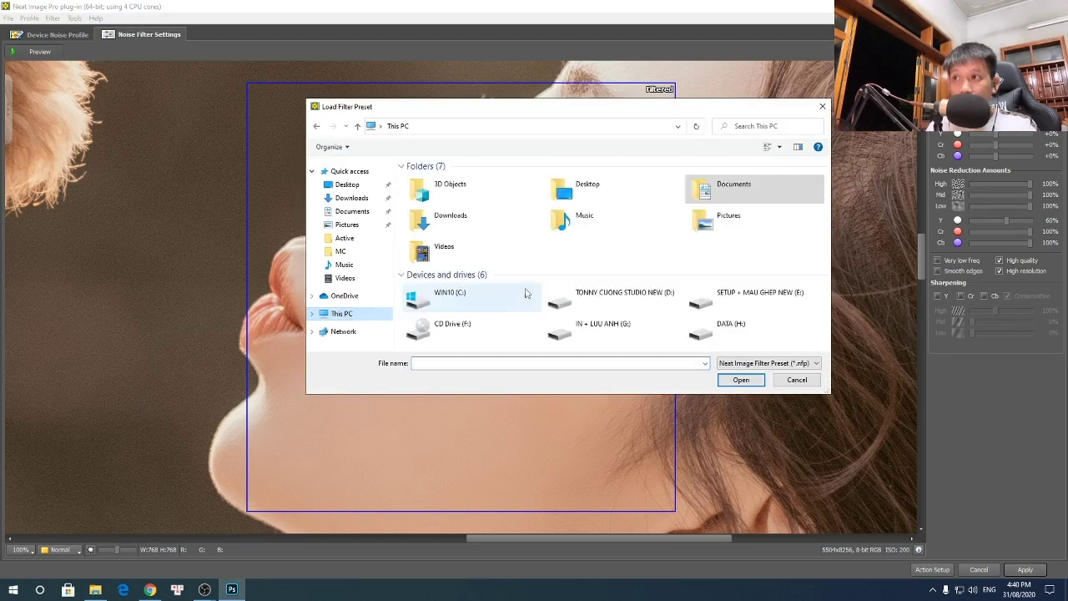
double_click(584, 298)
scroll(659, 262, "down", 1)
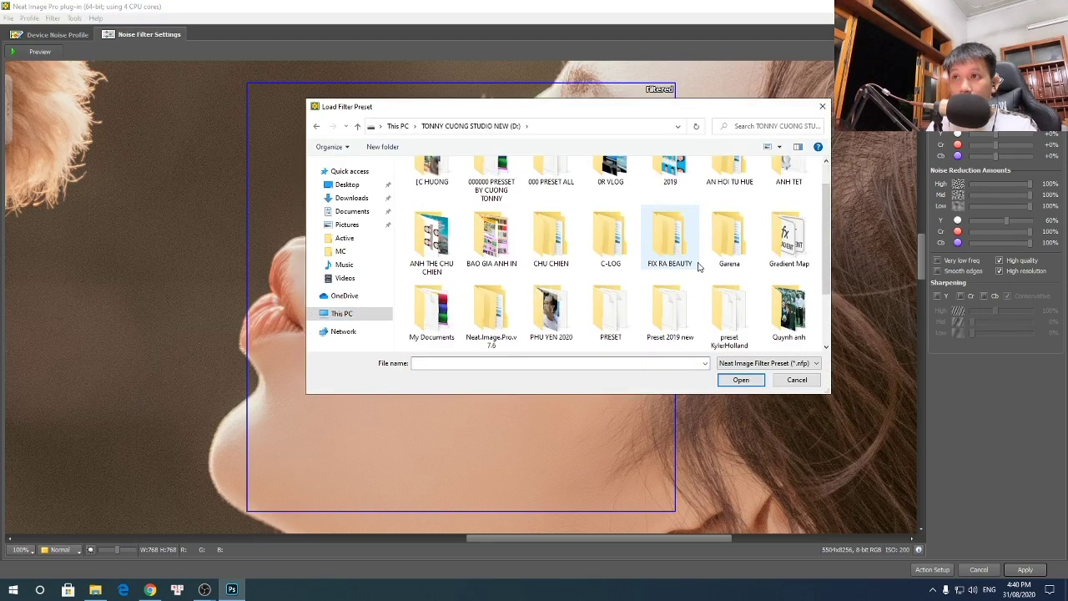
scroll(699, 266, "down", 1)
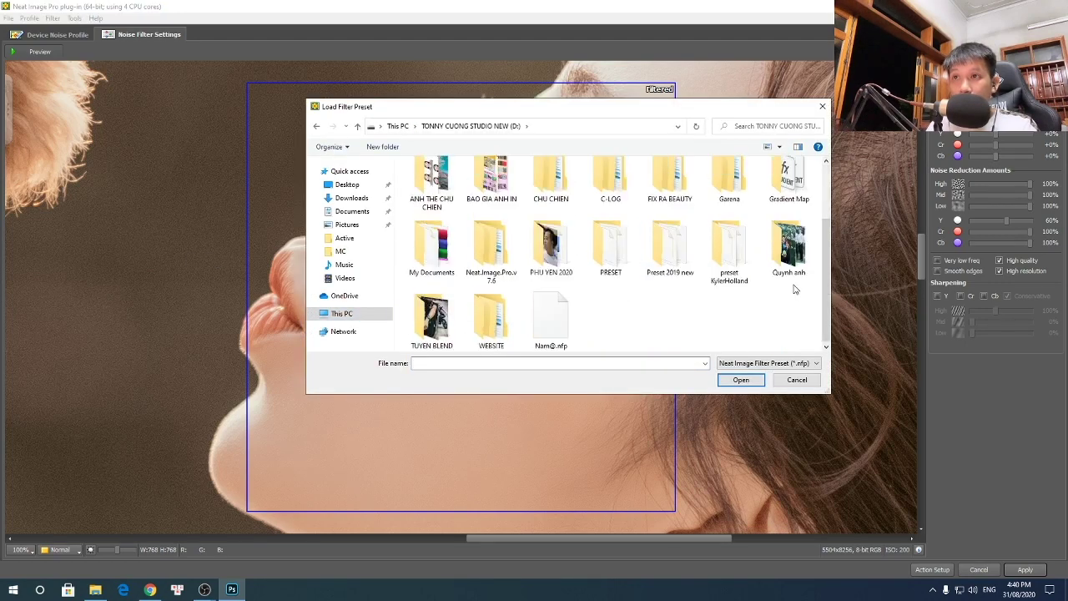
double_click(481, 265)
double_click(431, 178)
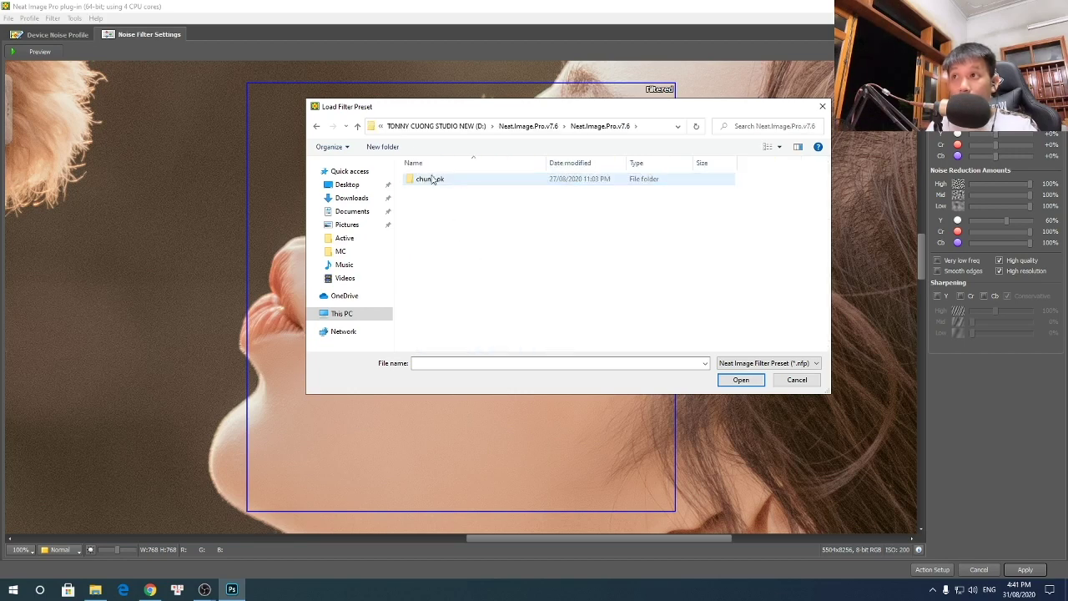
double_click(433, 182)
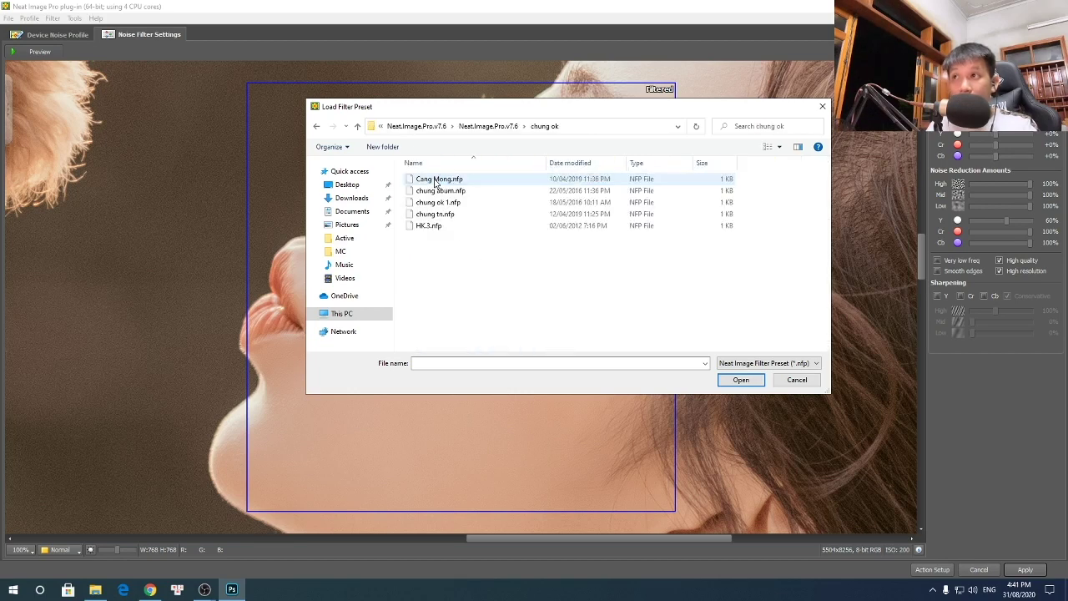
Look through the presets and load HK.3.nfp (High 10%, Mid 80%, Low 90%, sharpening 100%)
left_click(430, 226)
left_click(435, 180)
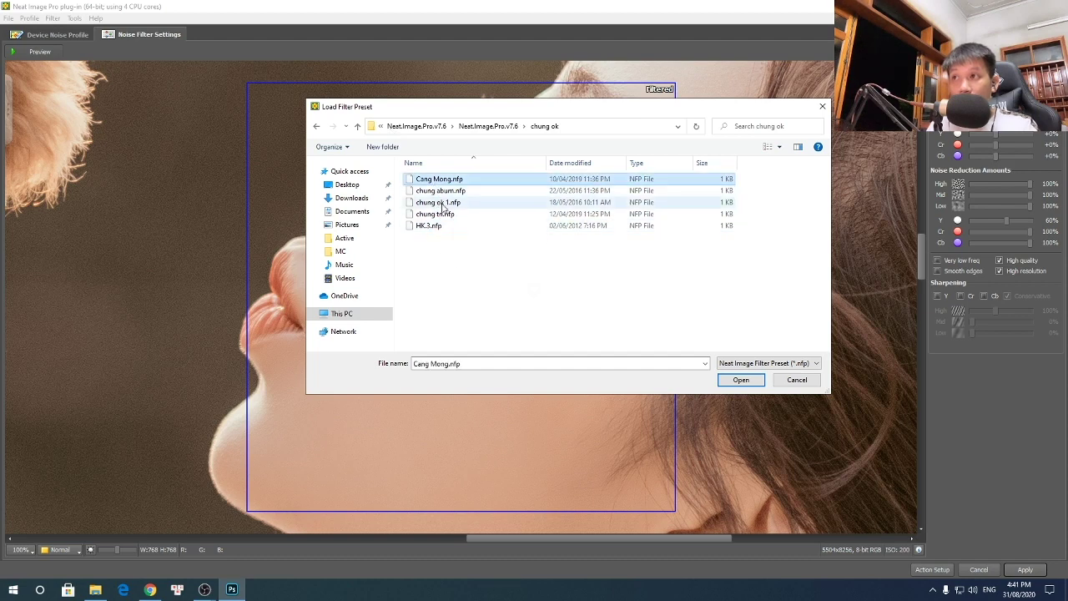
left_click(437, 191)
left_click(437, 202)
left_click(437, 214)
left_click(435, 226)
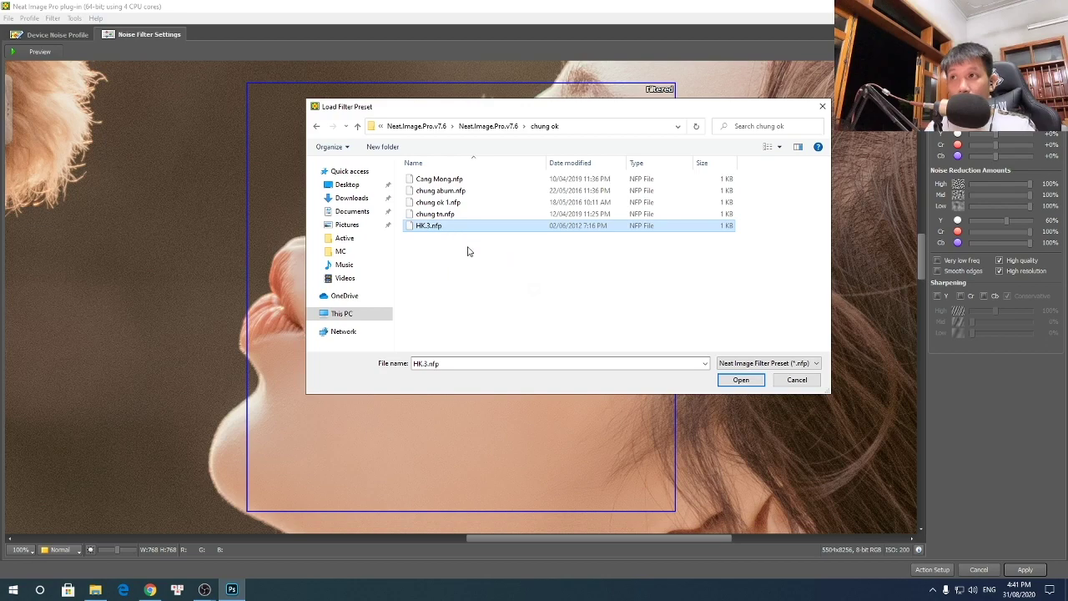
double_click(439, 229)
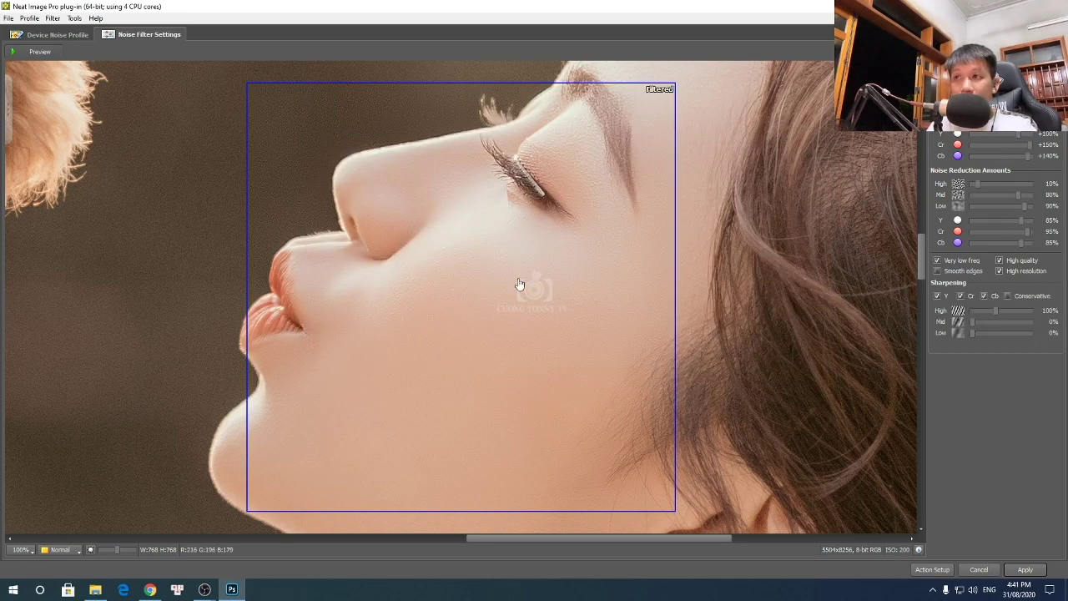
Zoom and reposition the filtered preview box over the face
scroll(489, 279, "down", 1)
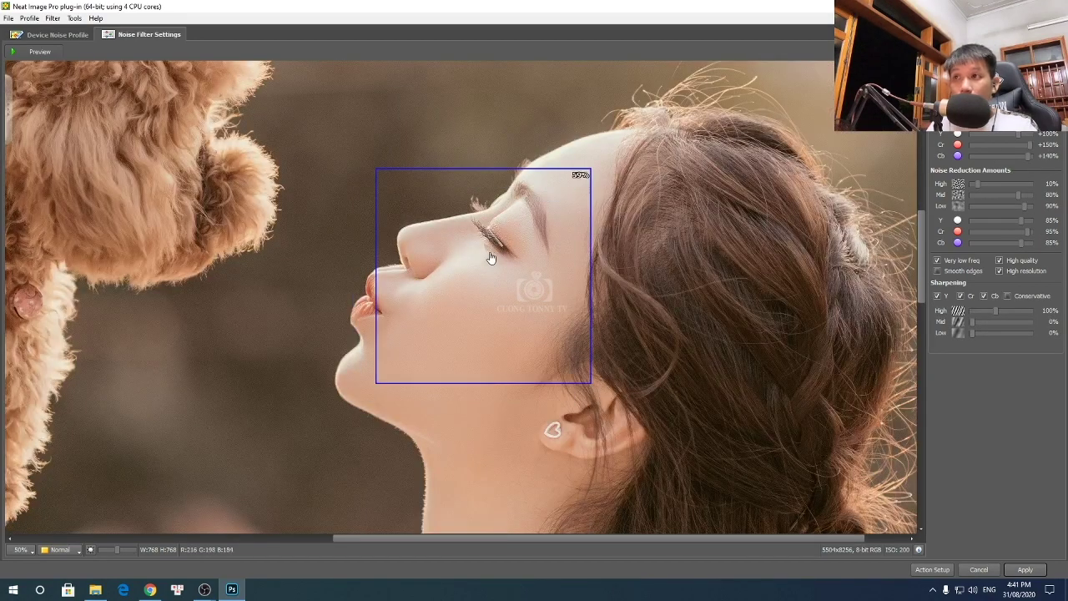
scroll(492, 260, "up", 1)
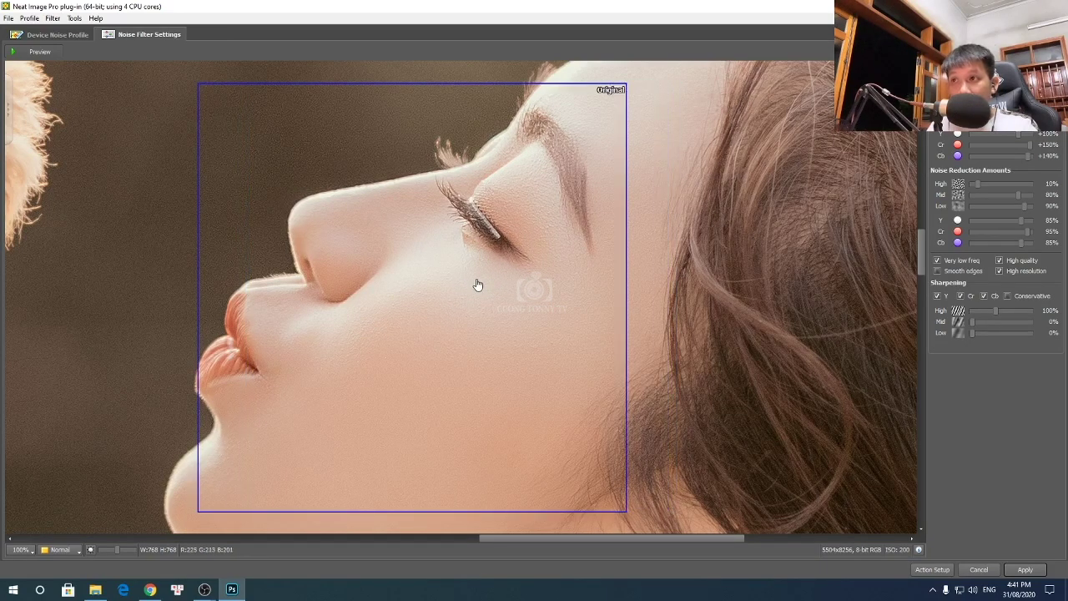
mouse_move(477, 287)
left_mouse_down()
mouse_move(509, 294)
mouse_move(479, 298)
left_mouse_up()
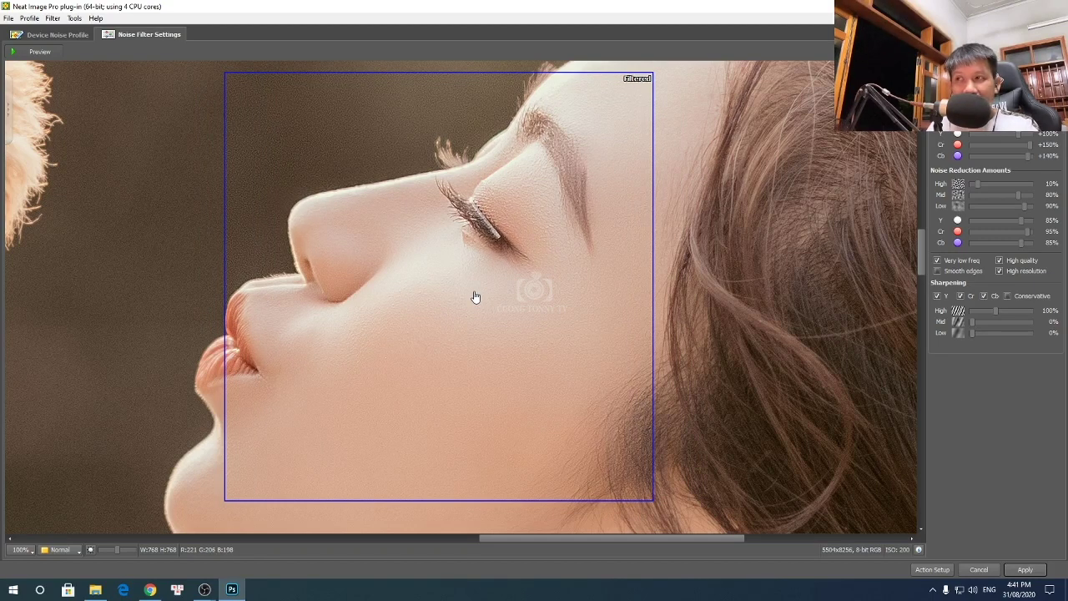
left_click_drag(475, 297, 478, 302)
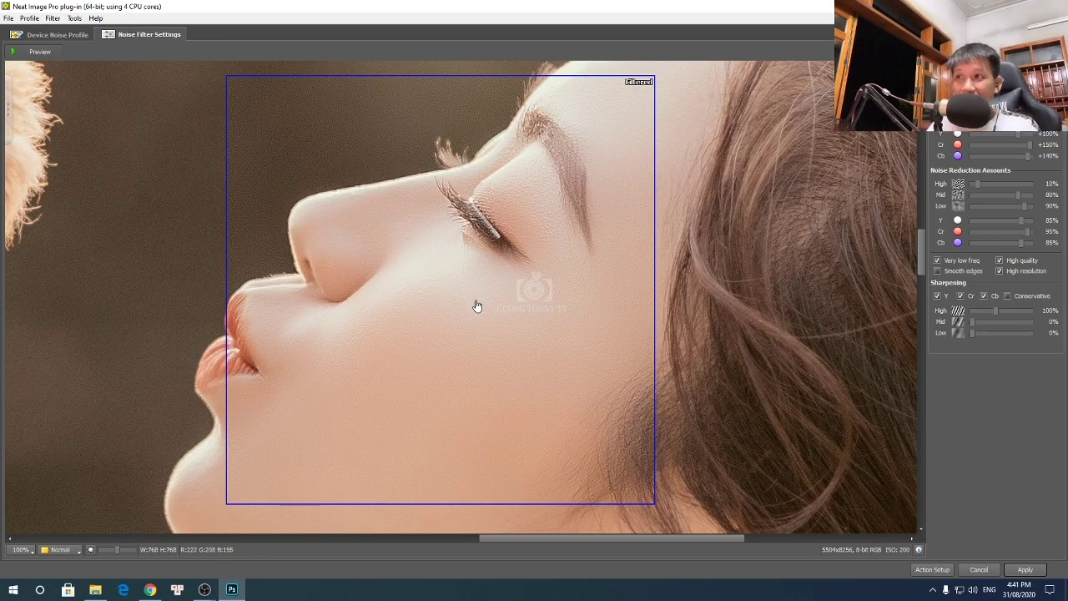
Load a stronger preset giving High 35%, Mid 95%, Low 95% and 85% sharpening
left_click(928, 125)
double_click(443, 181)
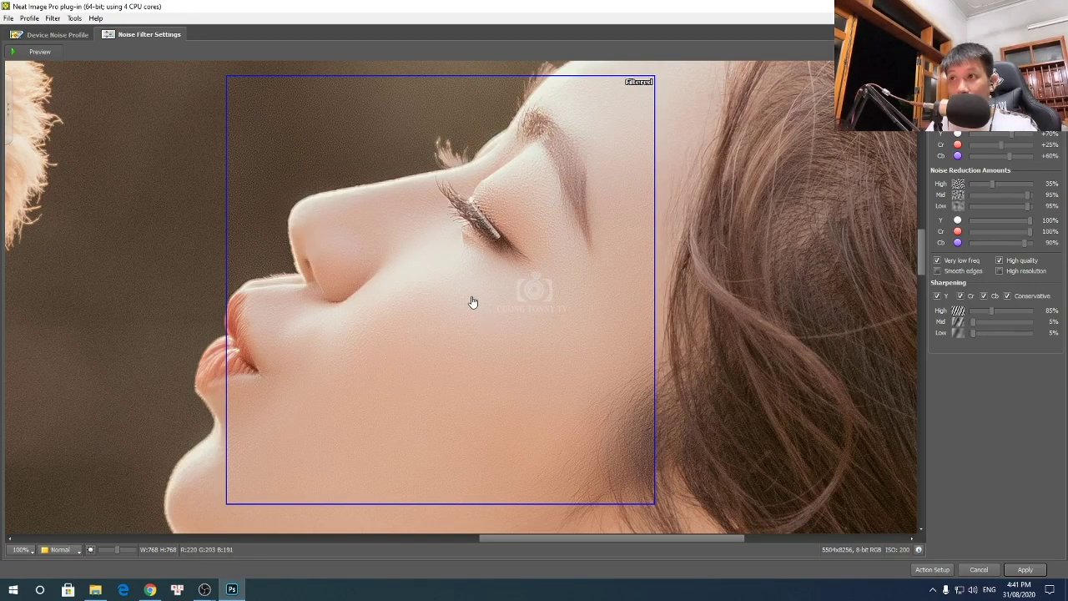
scroll(460, 293, "up", 1)
scroll(459, 294, "down", 1)
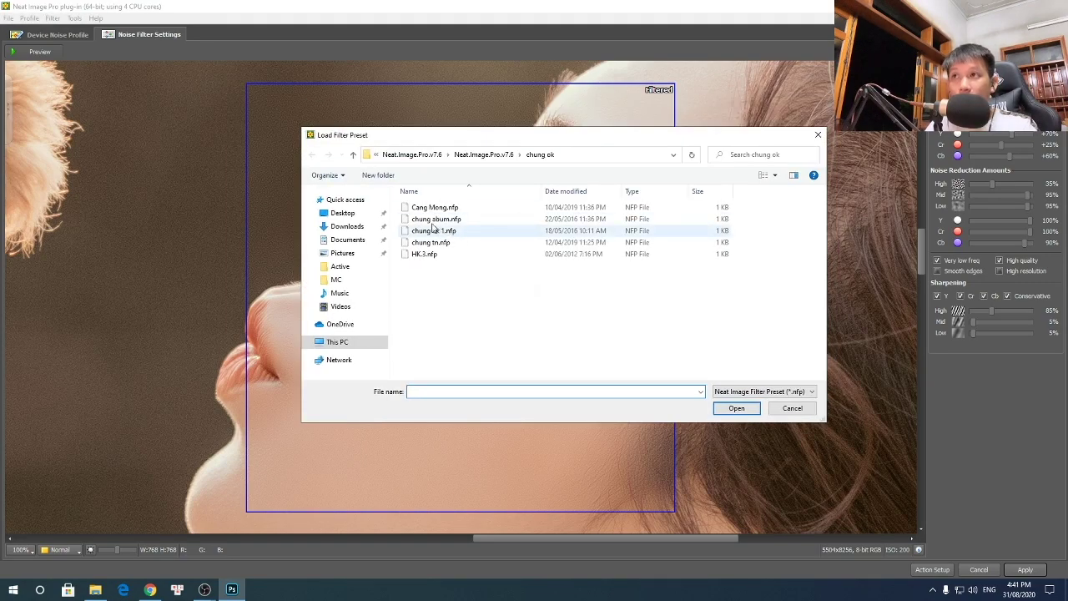
Load the preset chosen in the open loader and zoom the preview to compare
double_click(433, 230)
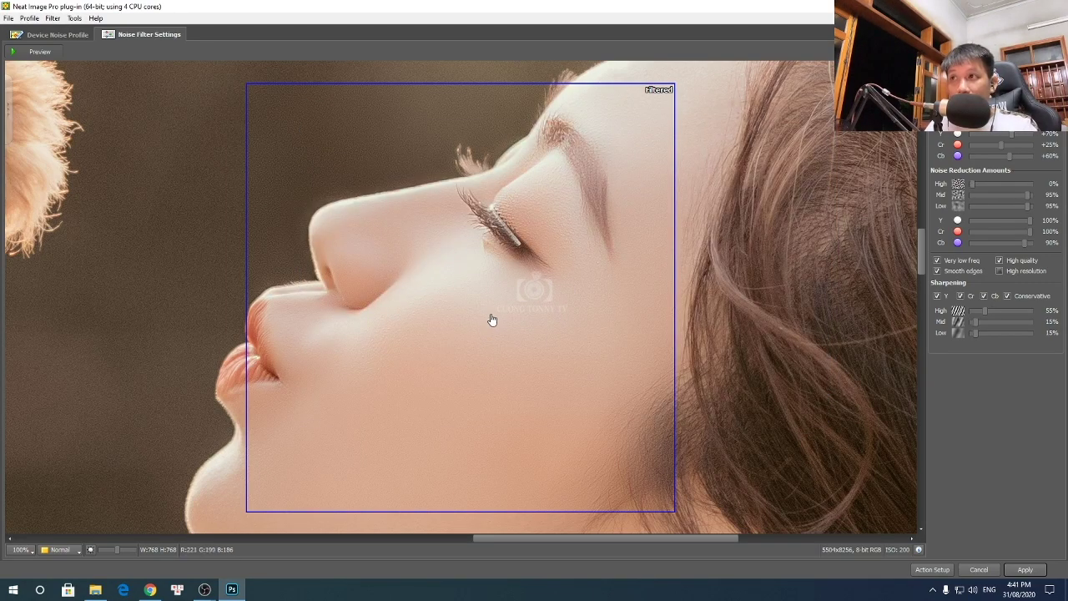
scroll(491, 308, "up", 1)
scroll(490, 308, "down", 1)
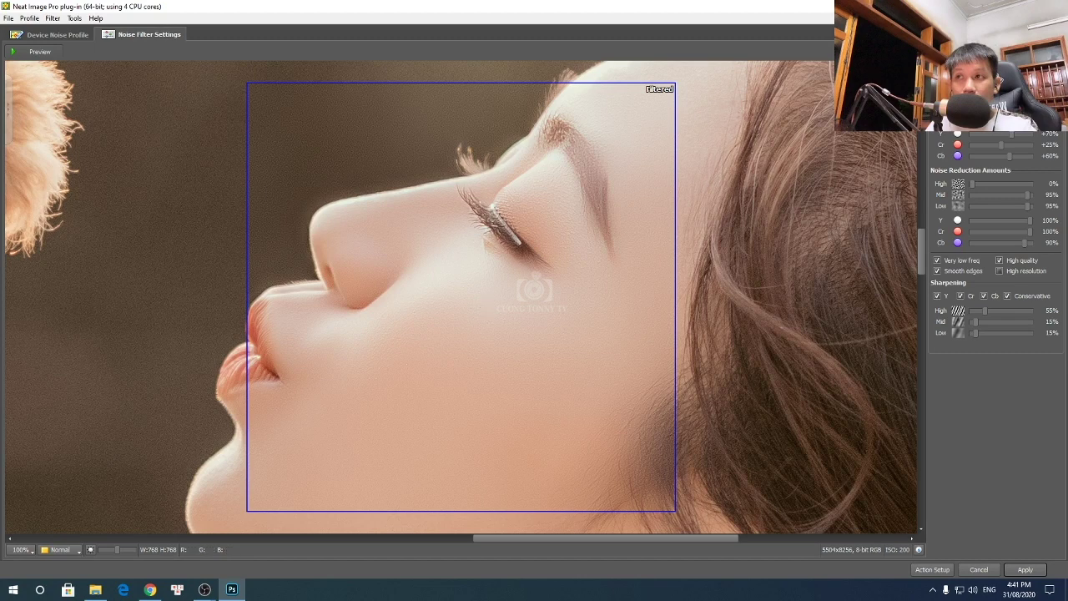
Load the chung ok 1.nfp preset via Ctrl+Shift+O and inspect the face (Y 100%, Cr 100%, Cb 90%)
key("ctrl+shift+o")
left_click(428, 231)
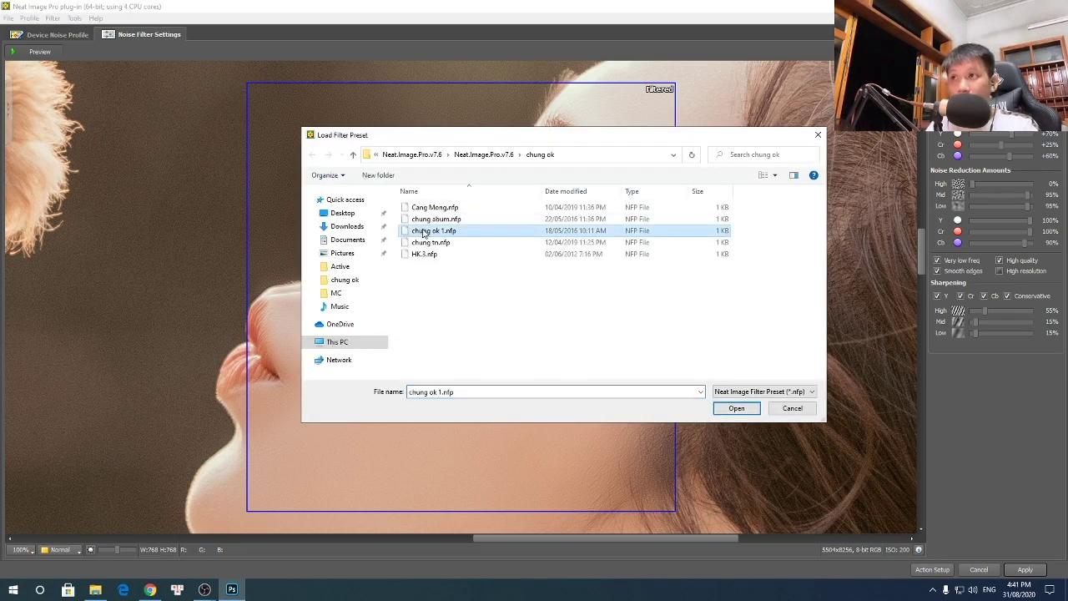
key("Down")
double_click(428, 231)
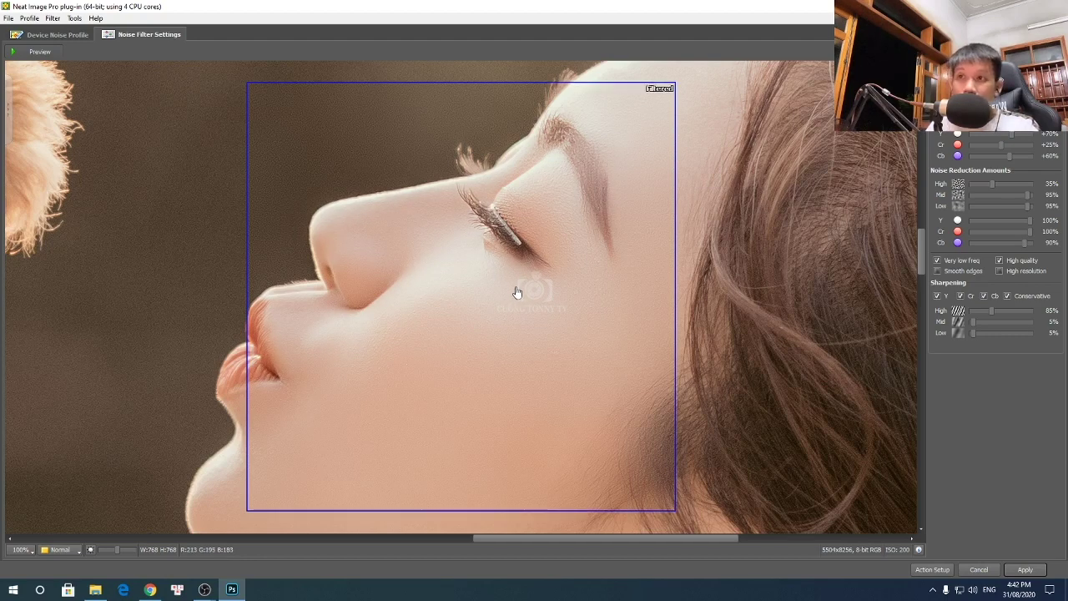
scroll(516, 292, "down", 1)
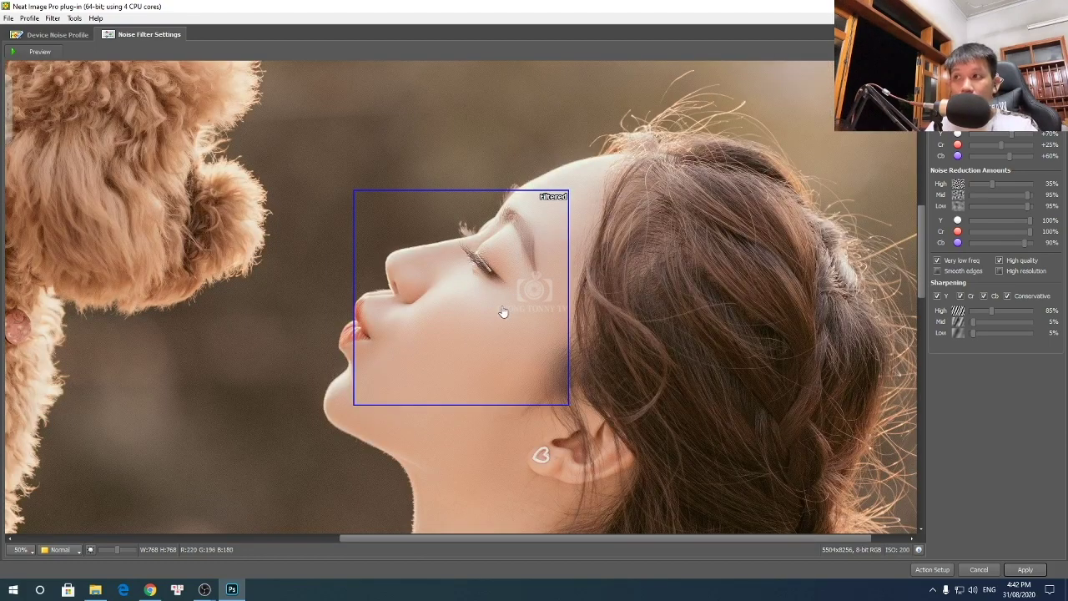
scroll(494, 306, "up", 1)
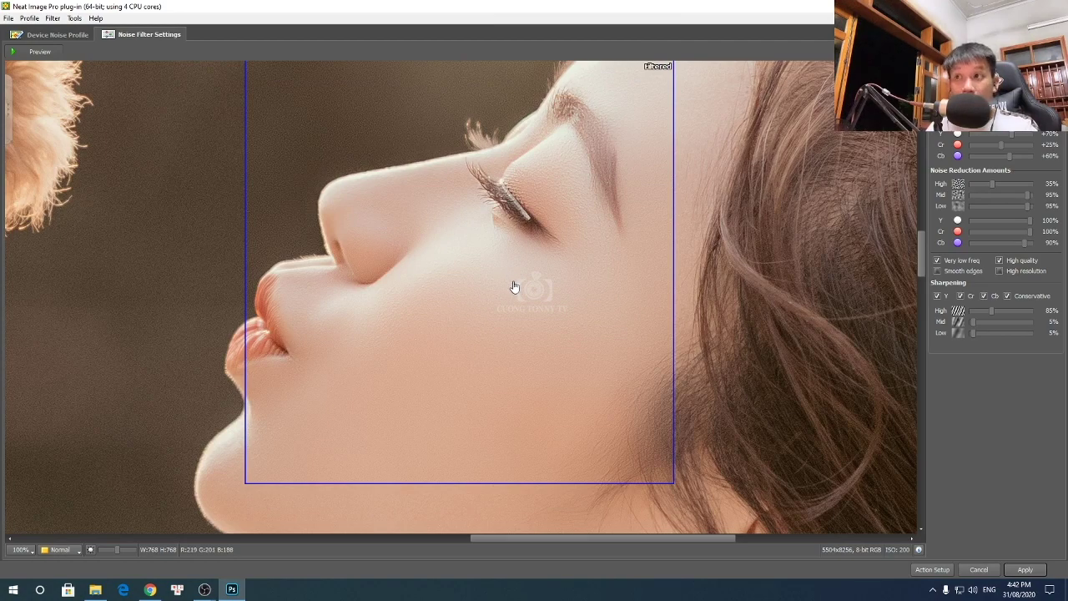
scroll(511, 279, "down", 1)
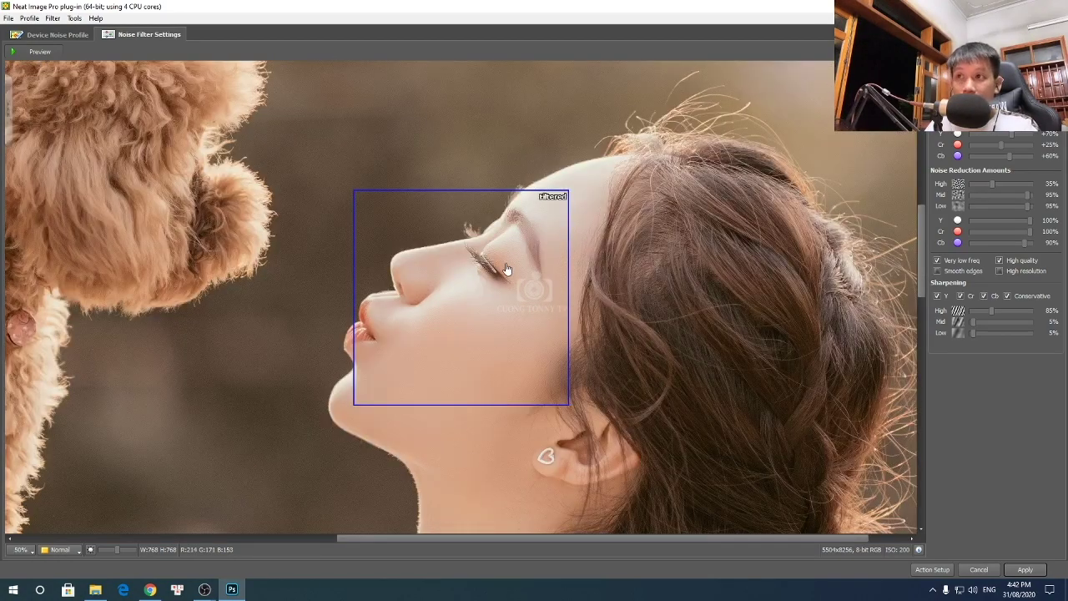
Load the NK 1.nfp preset, giving Y 85%, Cr 95%, Cb 85% reduction
left_click(1001, 67)
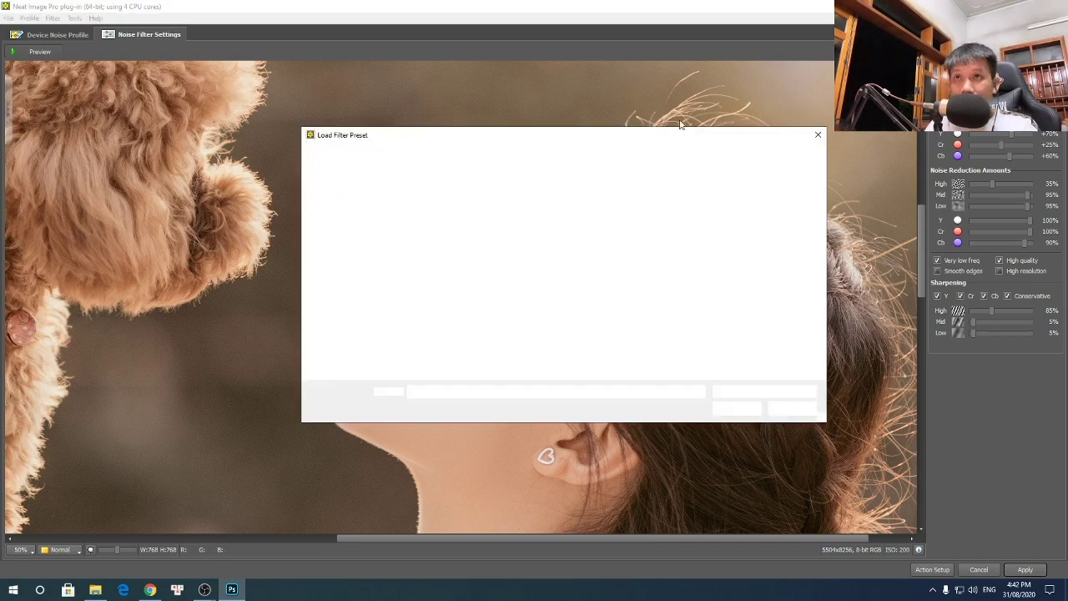
double_click(422, 252)
left_click_drag(493, 334, 497, 339)
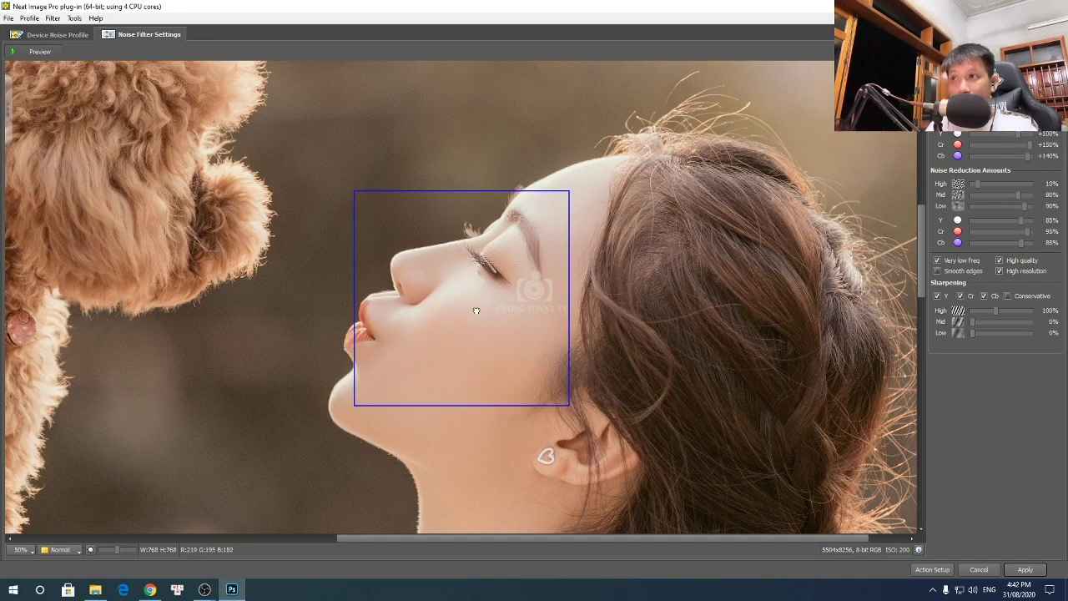
scroll(471, 304, "down", 1)
scroll(467, 300, "down", 2)
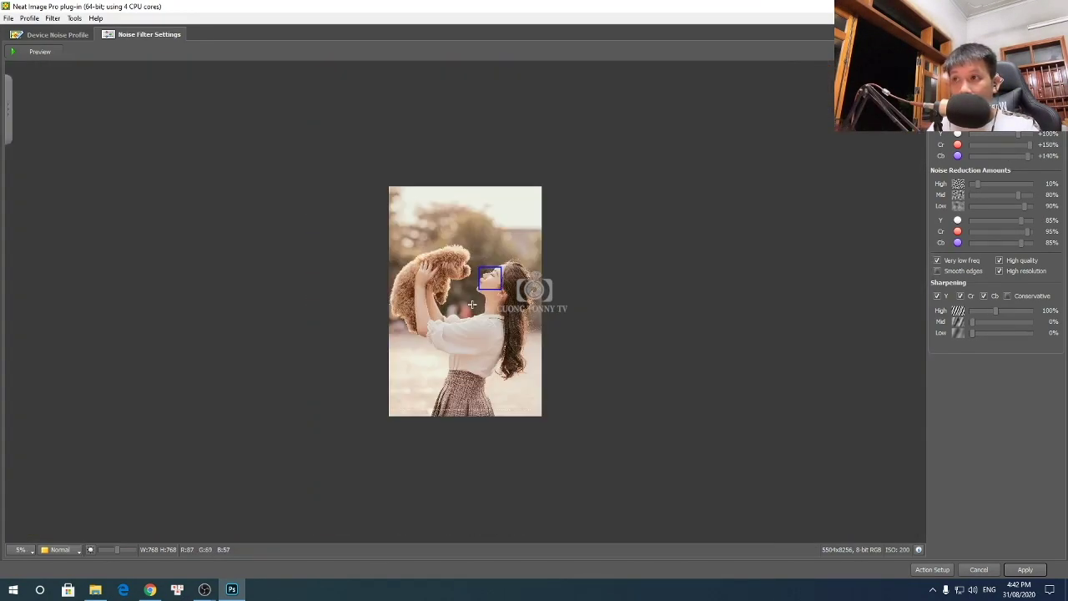
scroll(467, 302, "up", 3)
scroll(542, 325, "up", 3)
scroll(613, 351, "down", 2)
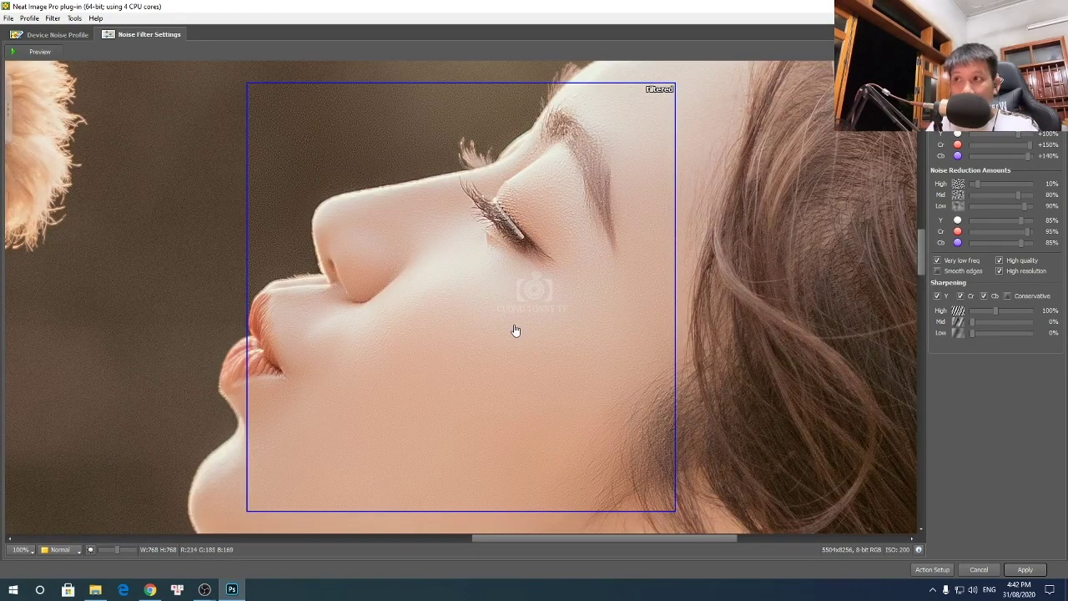
Drag the Filtered preview box around the cheek to inspect the smoothed skin
mouse_move(516, 327)
left_mouse_down()
mouse_move(517, 336)
mouse_move(476, 358)
left_mouse_up()
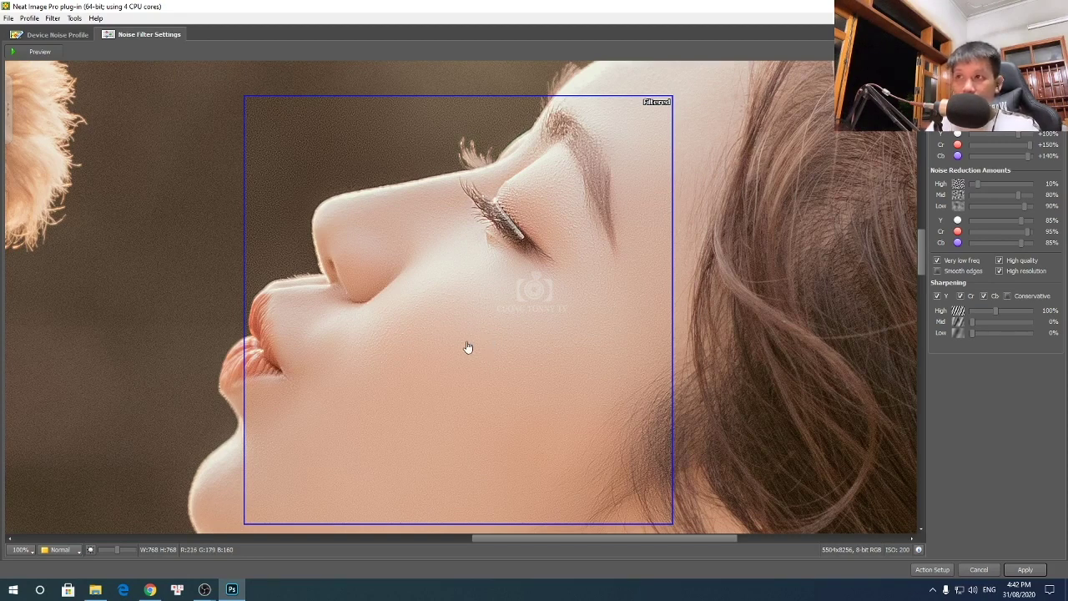
mouse_move(470, 344)
left_mouse_down()
mouse_move(476, 321)
mouse_move(469, 365)
left_mouse_up()
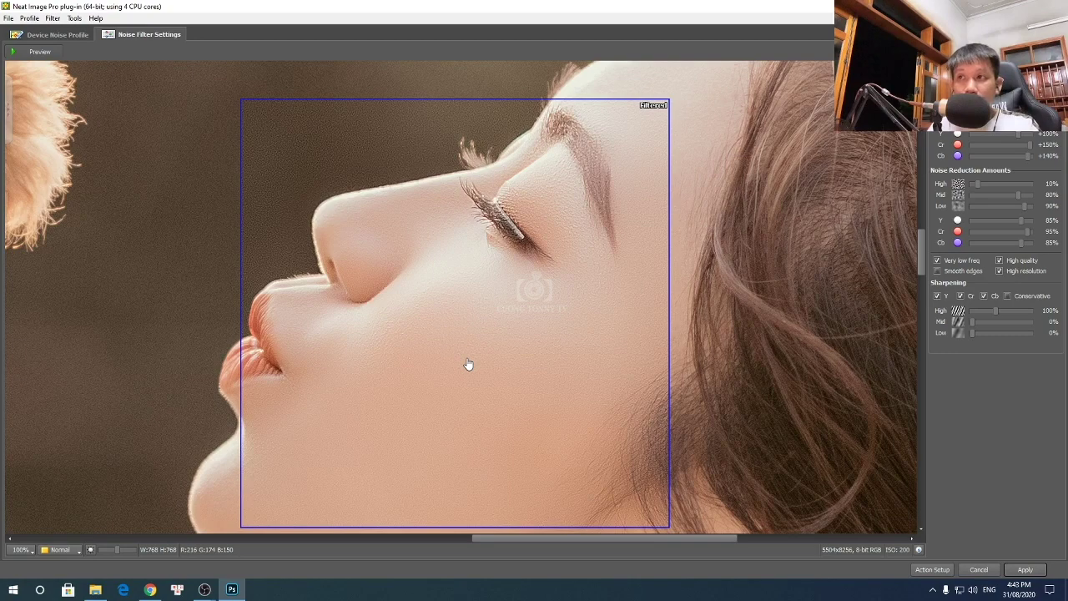
left_click_drag(561, 318, 560, 317)
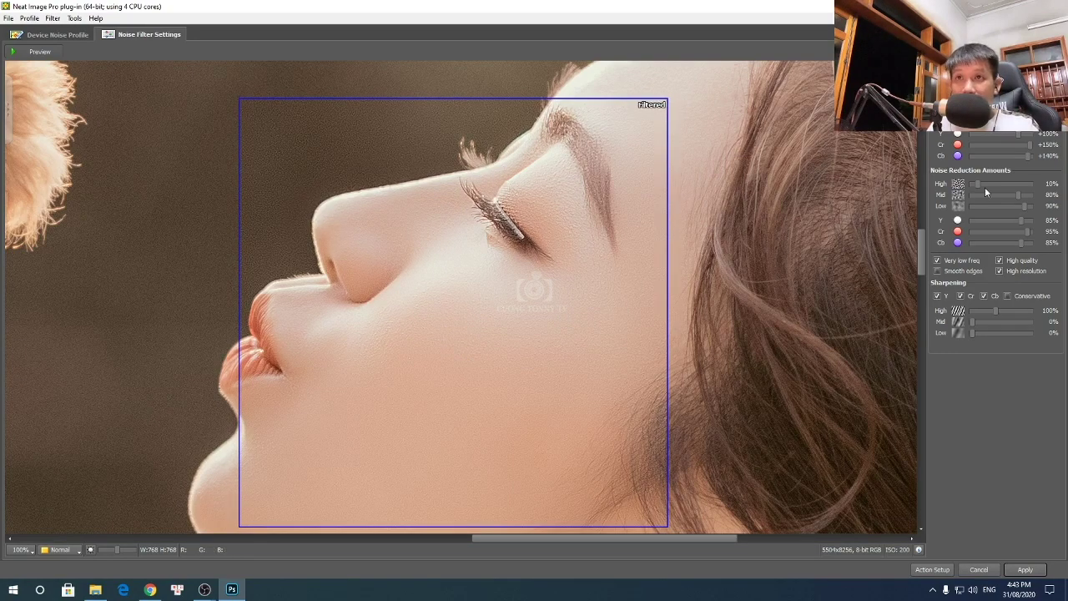
Apply Neat Image to the photo, zoom into the girl's face, and duplicate Background to Layer 1
left_click(1025, 569)
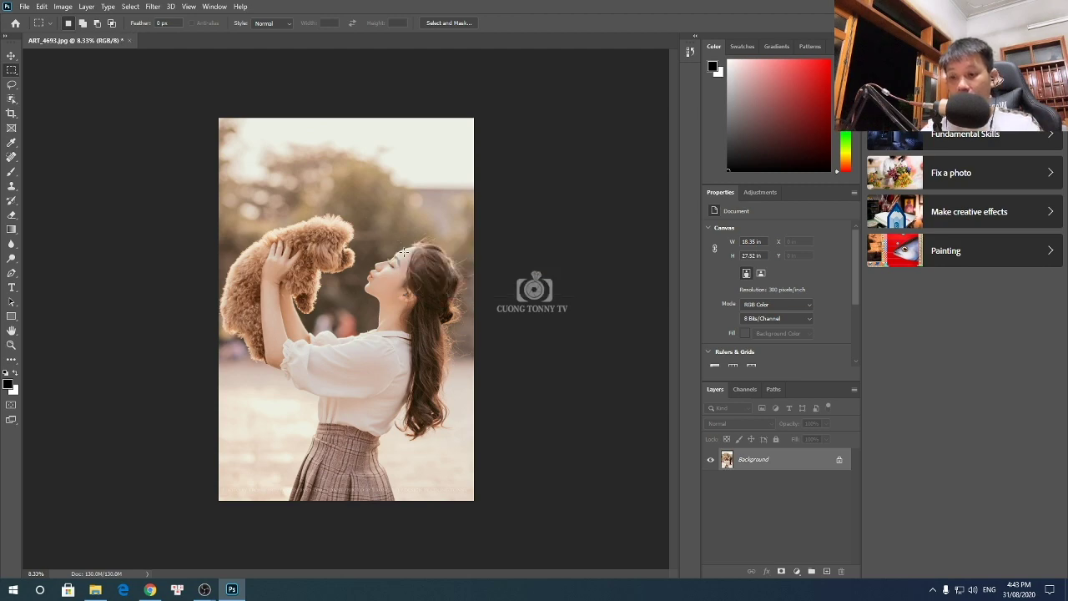
mouse_move(384, 279)
left_mouse_down()
mouse_move(427, 293)
mouse_move(410, 282)
left_mouse_up()
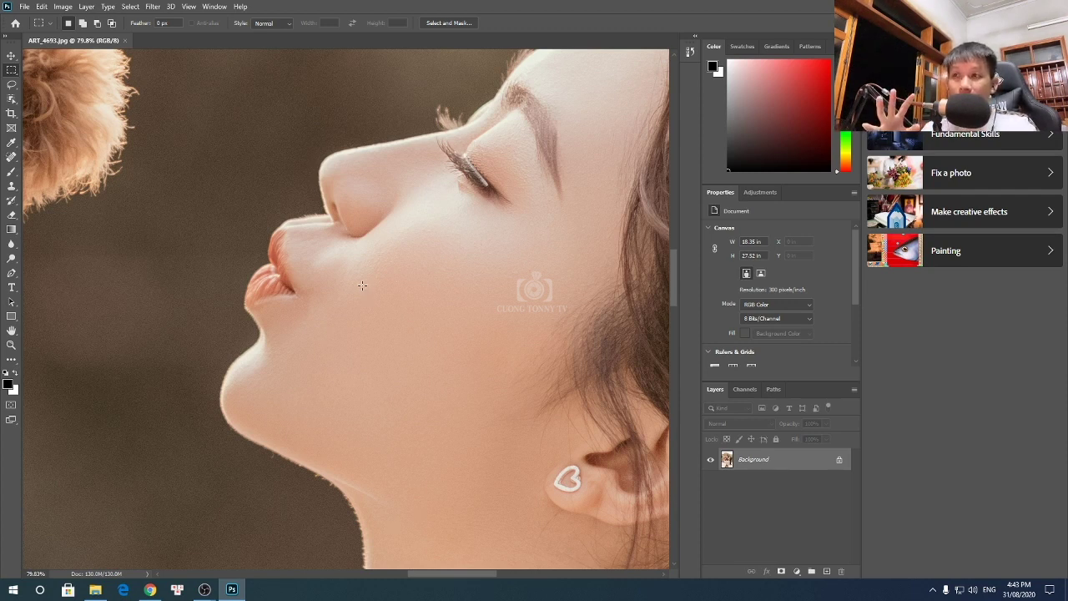
key("ctrl+j")
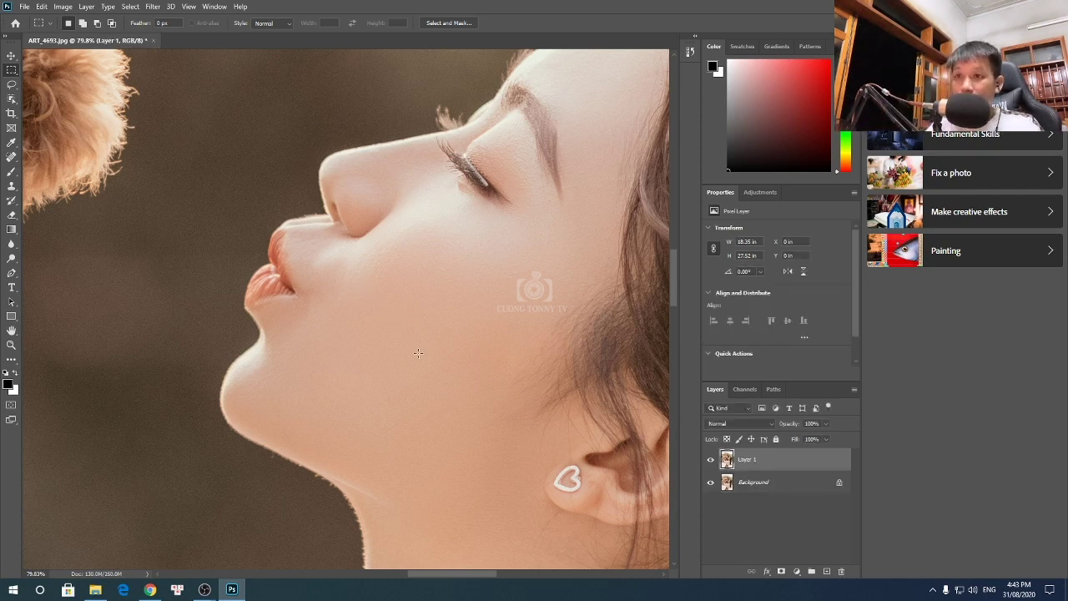
Reapply the last Neat Image Reduce Noise filter to Layer 1 from the Filter menu
left_click(153, 6)
mouse_move(170, 244)
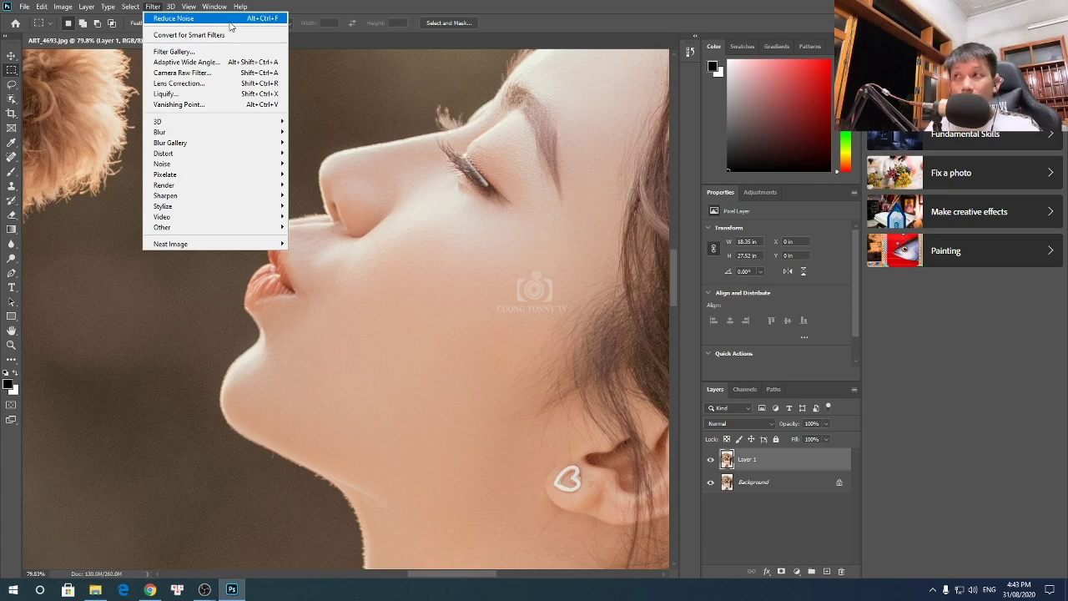
left_click(230, 22)
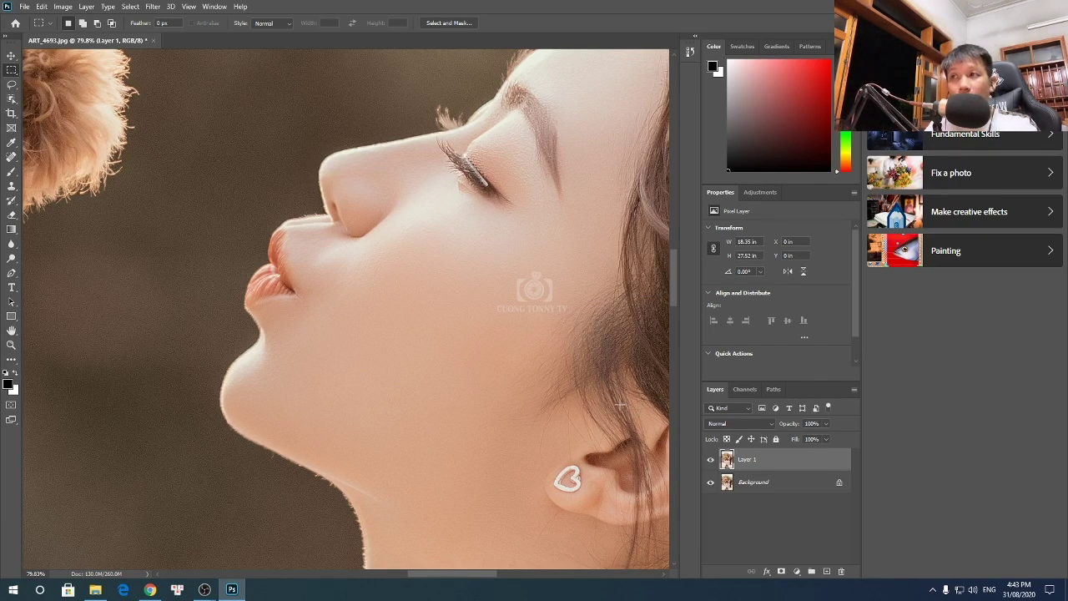
Add a layer mask to Layer 1 and set the brush to 78% flow, about 173 px
left_click(781, 571)
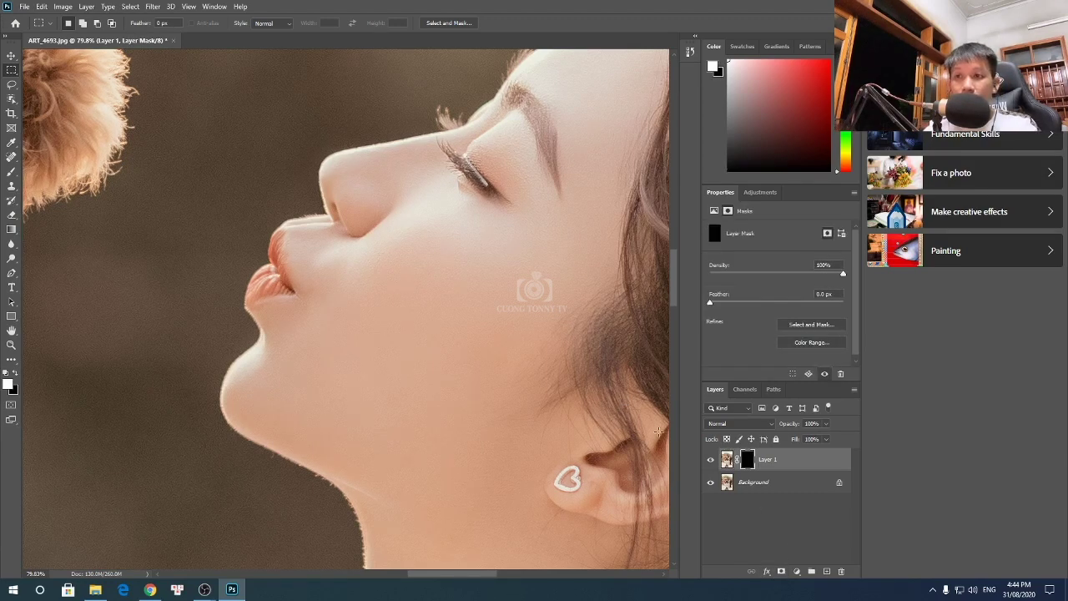
key("b")
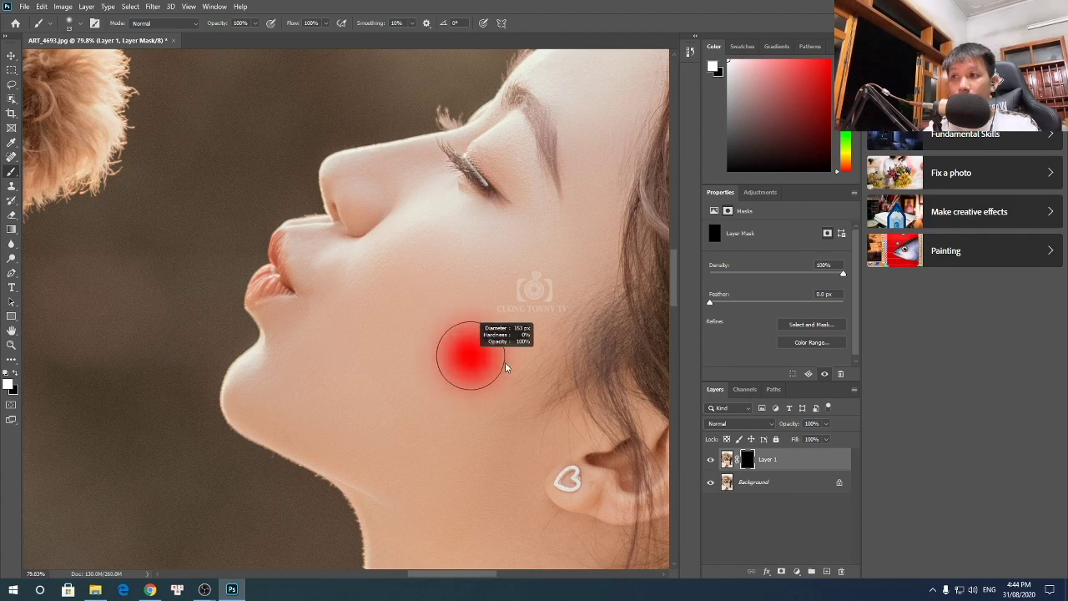
key("bracketright")
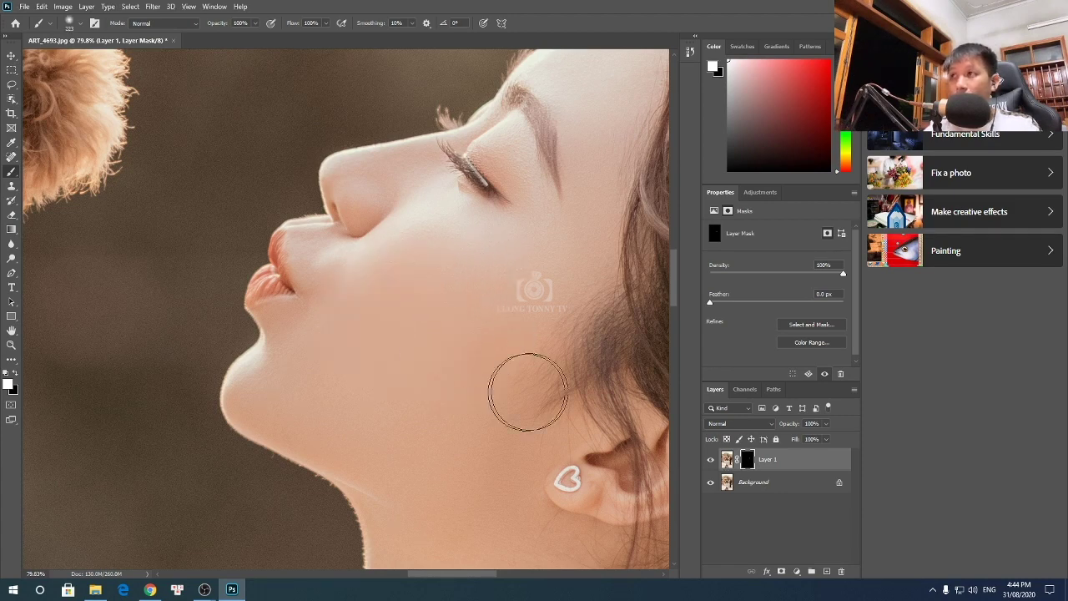
left_click_drag(327, 23, 313, 37)
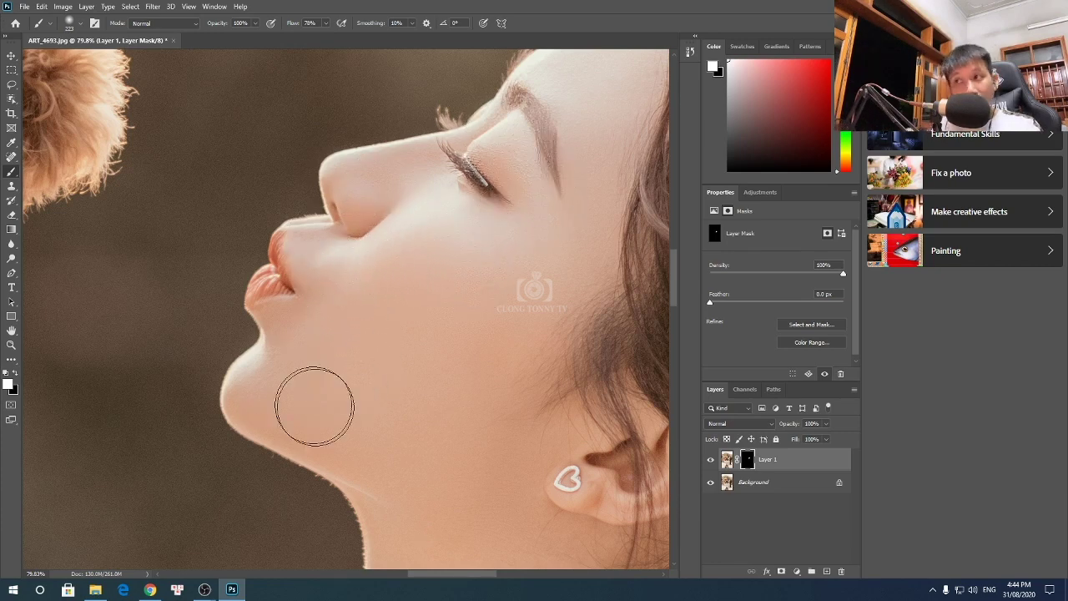
mouse_move(541, 231)
left_mouse_down()
mouse_move(489, 306)
mouse_move(512, 276)
left_mouse_up()
Lower the brush opacity to 48% and paint smoothed skin back onto the neck
scroll(509, 317, "down", 3)
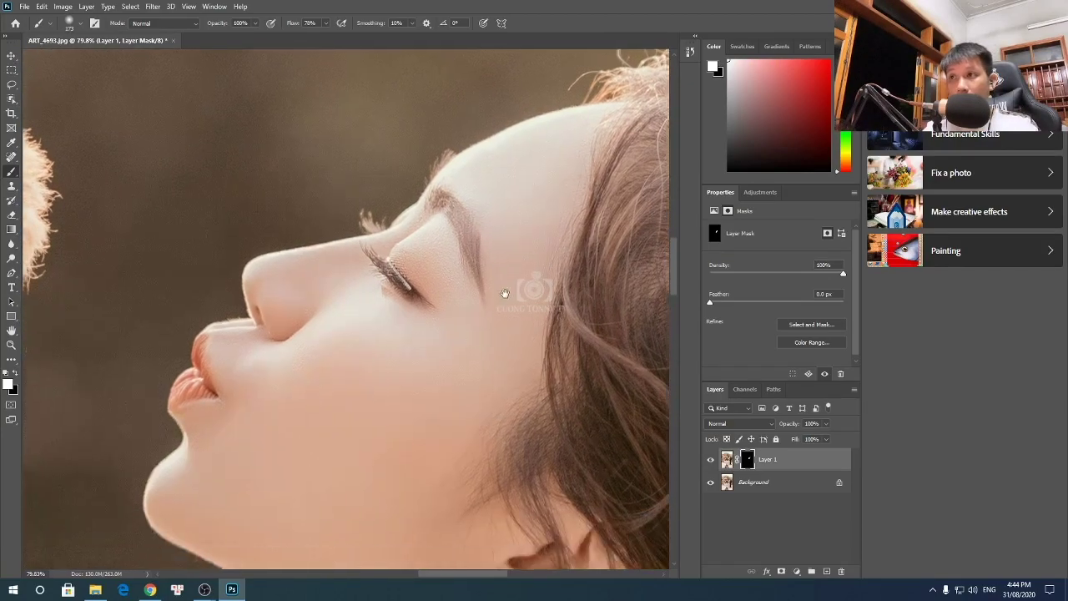
scroll(467, 250, "down", 5)
scroll(453, 257, "down", 2)
scroll(424, 262, "down", 3)
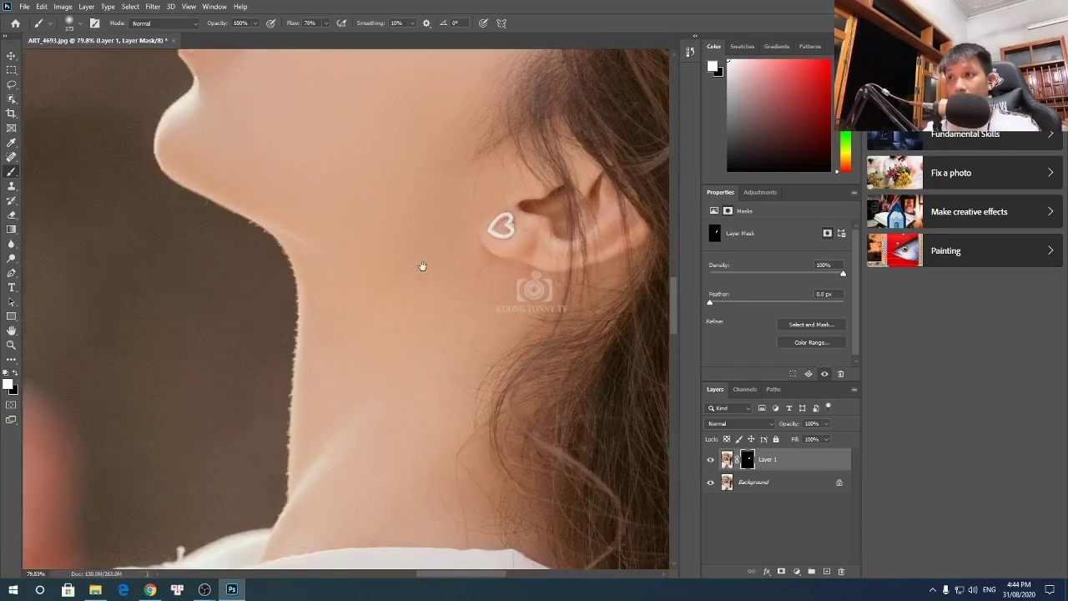
key("Tab")
scroll(456, 308, "down", 3)
key("Tab")
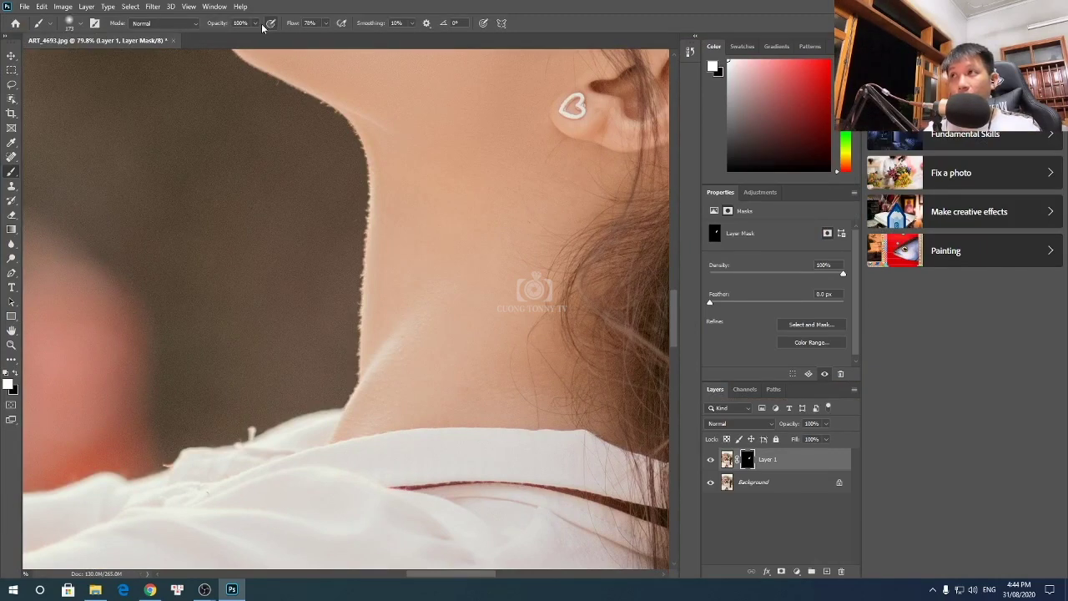
left_click_drag(256, 23, 234, 42)
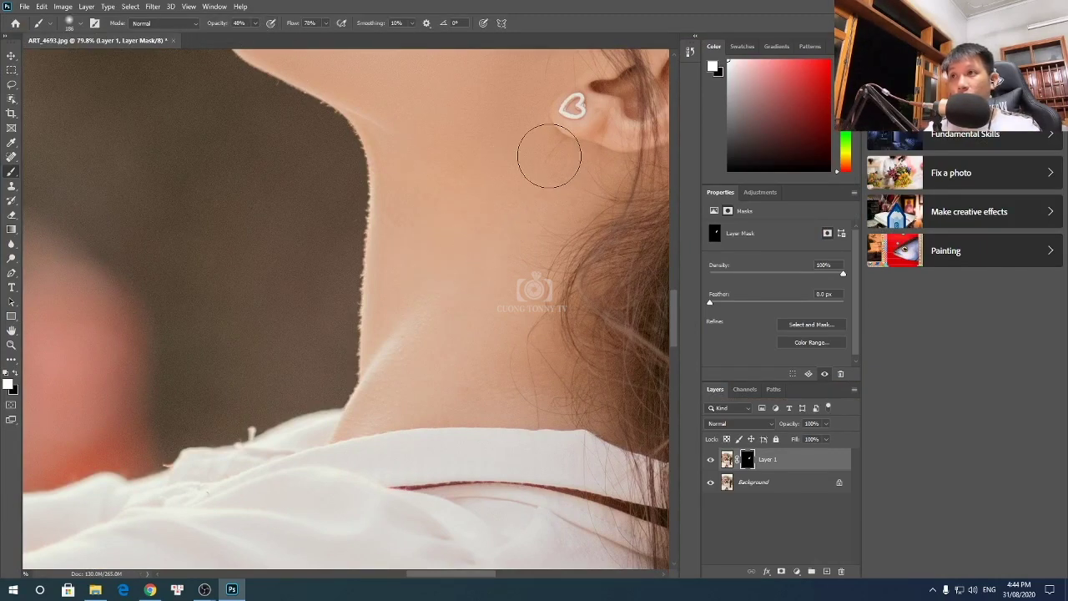
scroll(429, 276, "down", 1)
left_click_drag(472, 305, 523, 327)
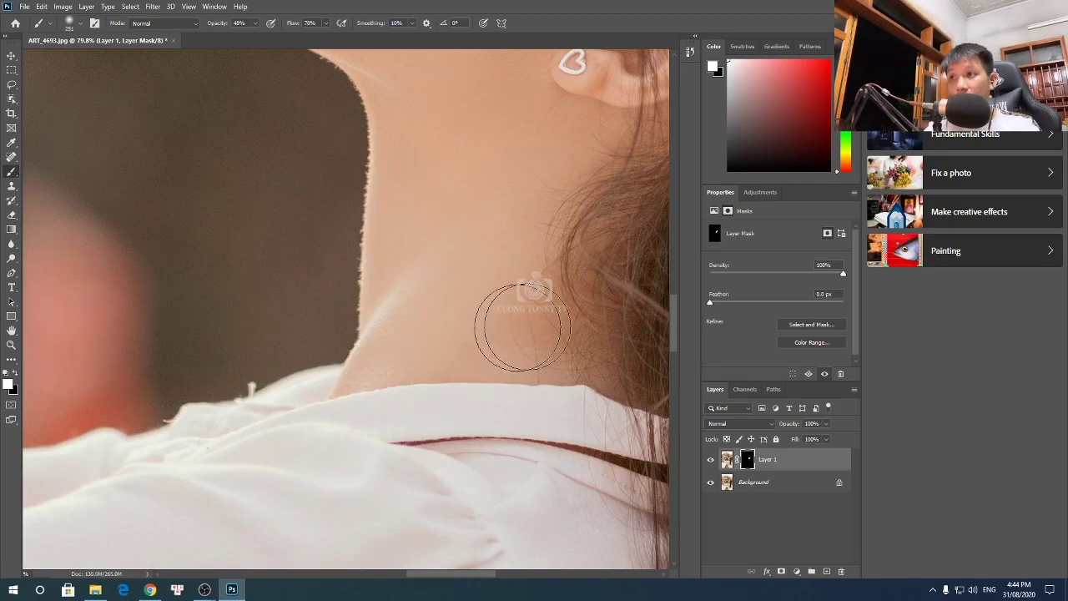
Pan over the neck, the hand holding the dog, elbow and upper arm, then zoom out to 12.5%
key("ctrl+minus")
key("ctrl+minus")
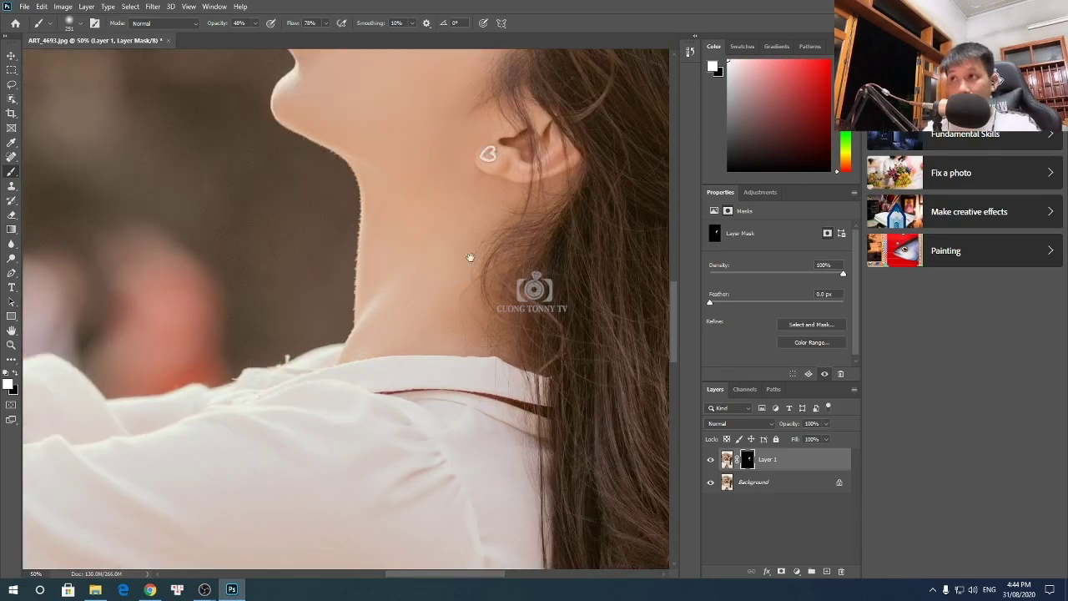
mouse_move(471, 257)
left_mouse_down()
mouse_move(495, 369)
mouse_move(560, 100)
mouse_move(428, 441)
mouse_move(299, 280)
left_mouse_up()
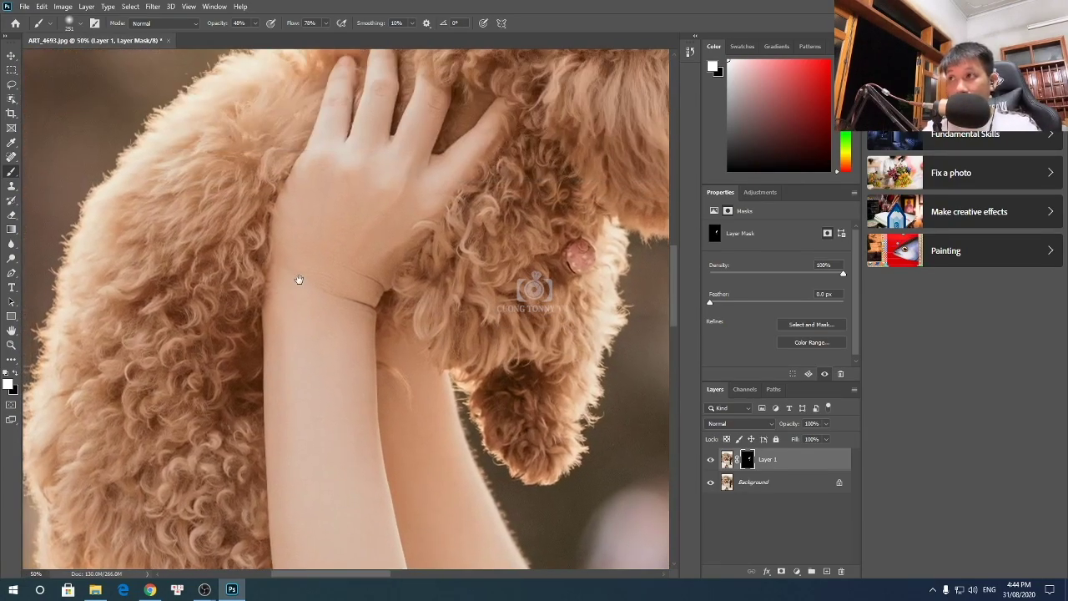
left_click_drag(388, 238, 368, 130)
left_click_drag(326, 274, 303, 103)
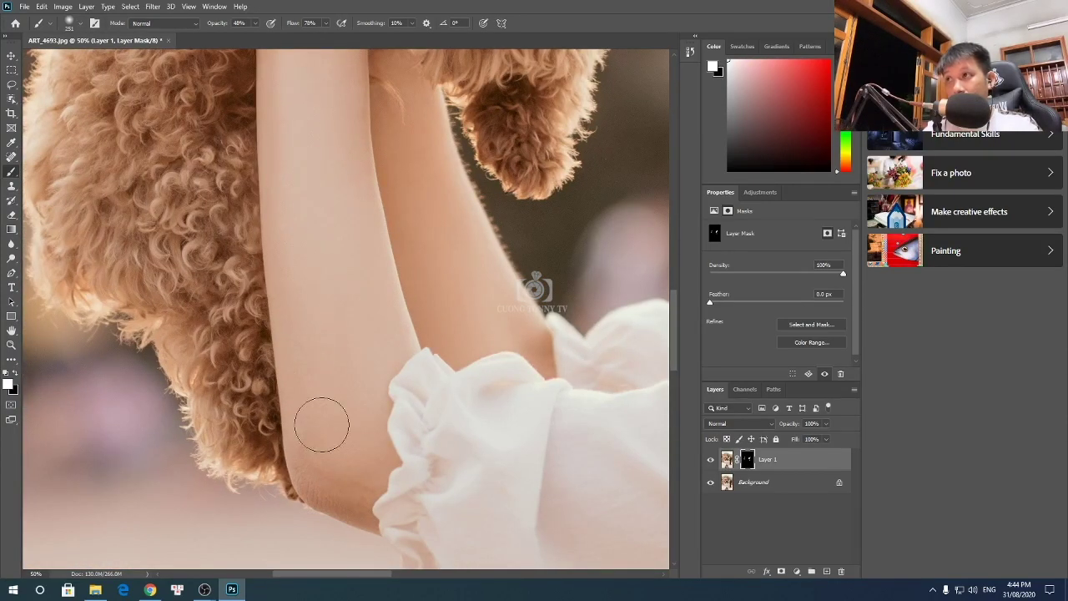
left_click_drag(456, 241, 415, 325)
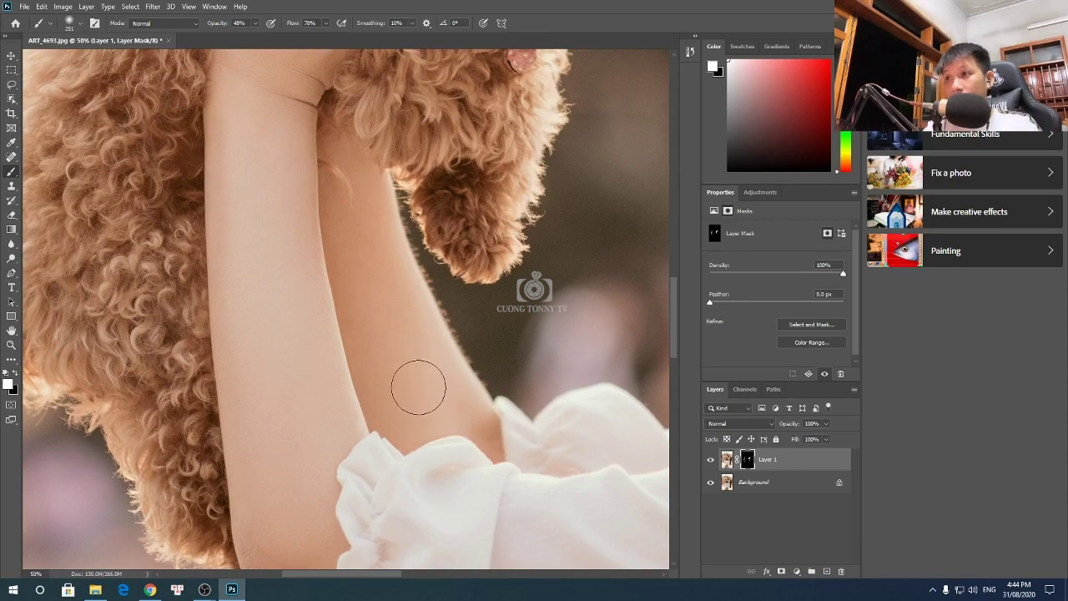
scroll(418, 382, "down", 2)
scroll(417, 386, "down", 2)
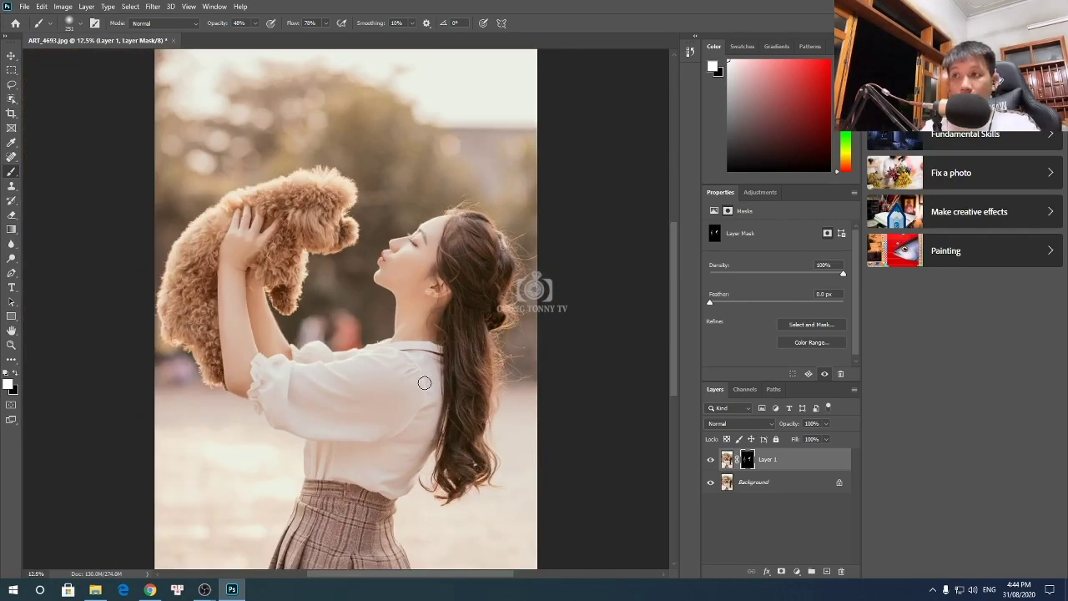
Open Preferences > General with Ctrl+K, showing Bicubic Automatic interpolation
scroll(423, 380, "up", 2)
scroll(422, 338, "down", 2)
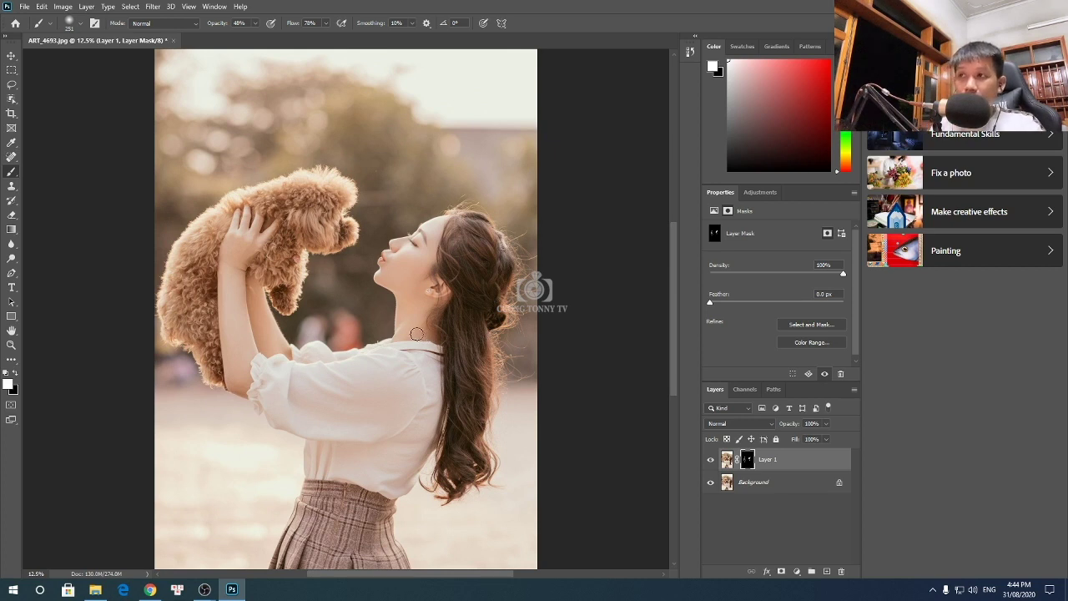
key("ctrl+k")
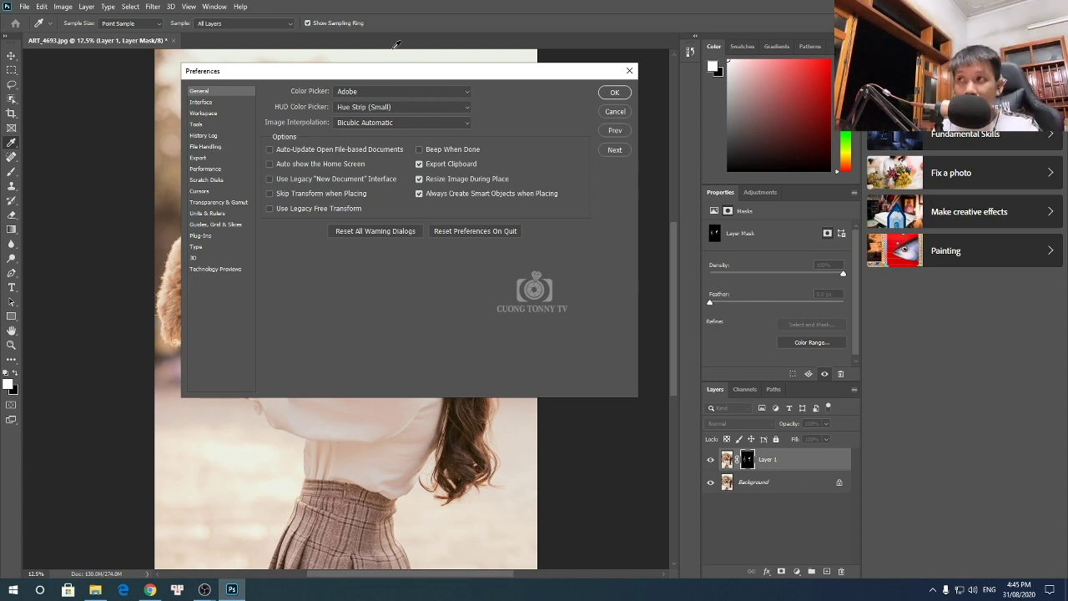
Cancel Preferences, reopen them from the Edit menu, and switch to the Interface page
mouse_move(402, 74)
left_mouse_down()
mouse_move(376, 164)
mouse_move(434, 172)
left_mouse_up()
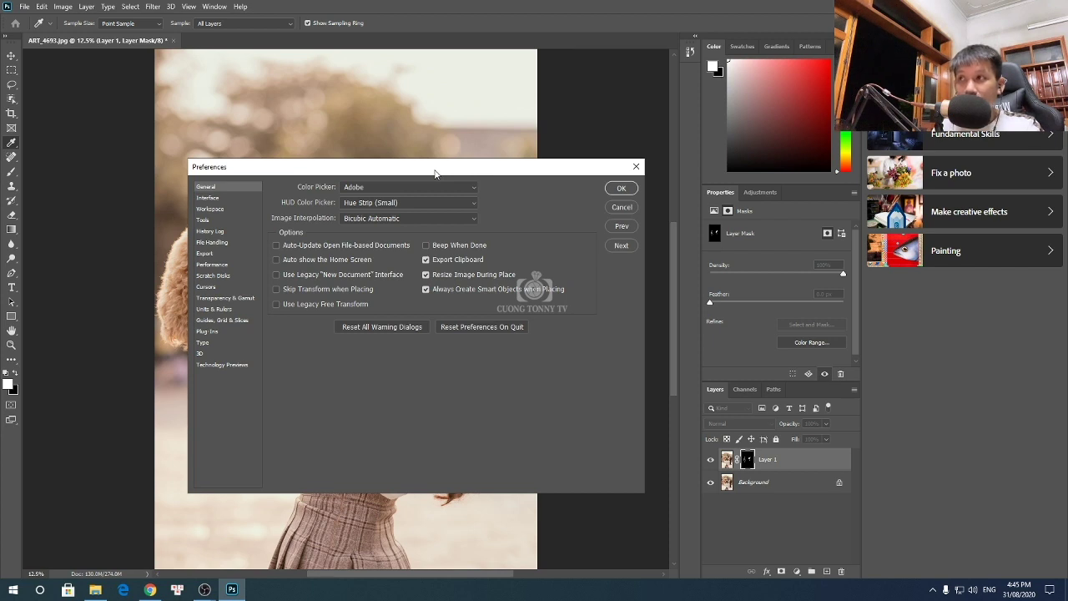
left_click(626, 208)
left_click(41, 7)
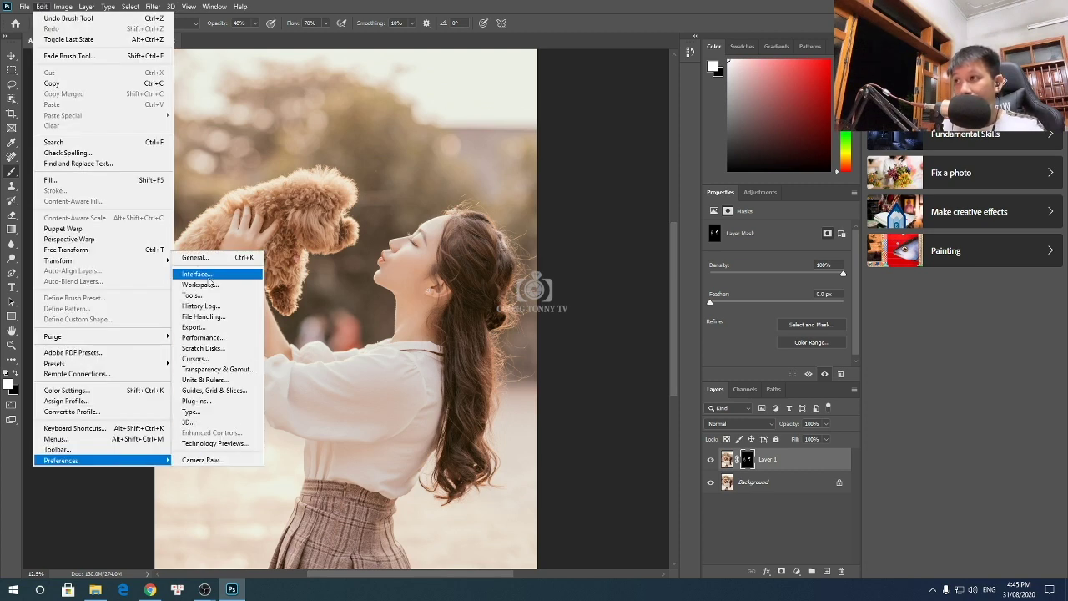
mouse_move(61, 459)
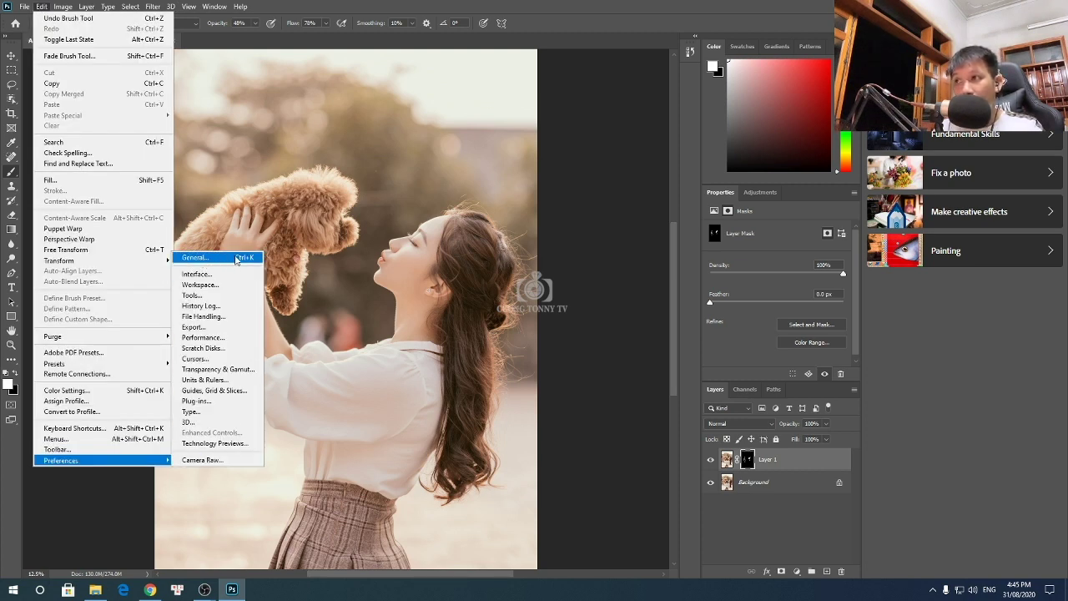
left_click(244, 261)
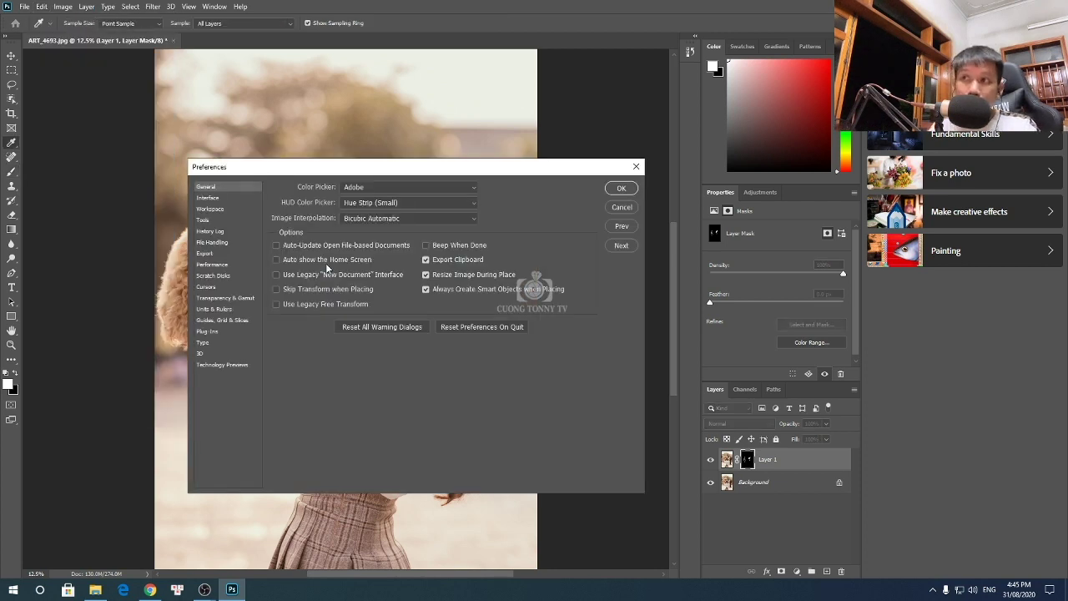
left_click_drag(443, 172, 450, 200)
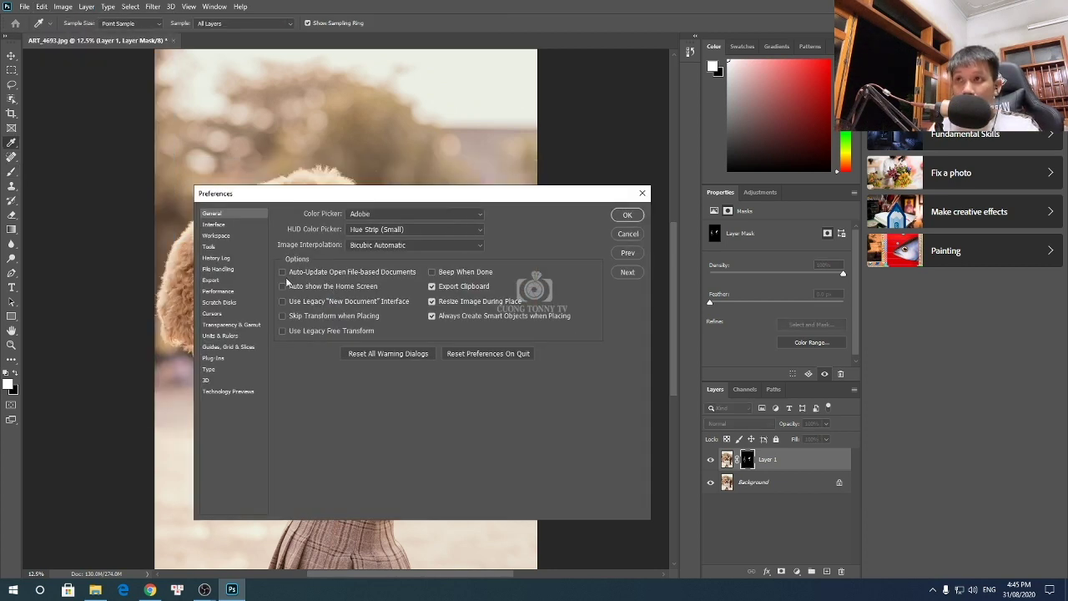
left_click(212, 227)
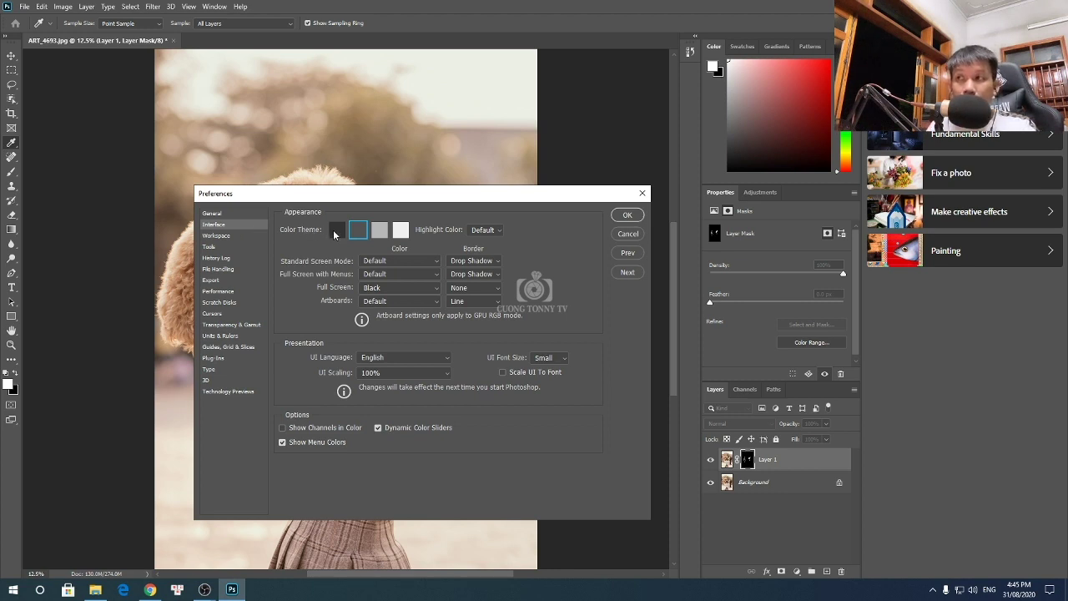
Choose the darkest colour theme and enable Zoom with Scroll Wheel and Zoom Clicked Point to Center
left_click(336, 230)
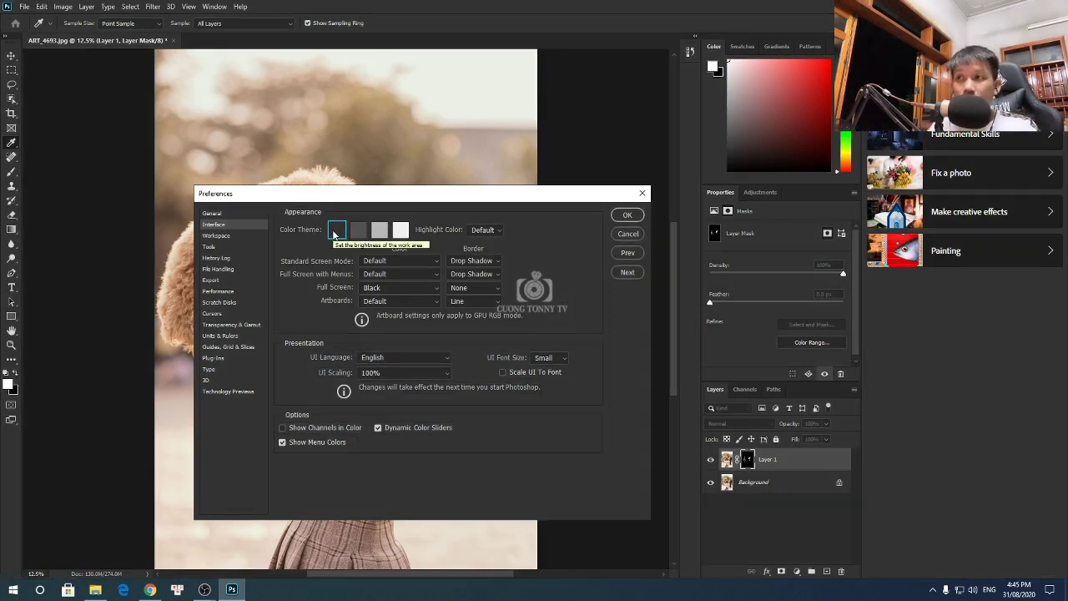
left_click(208, 247)
left_click(492, 225)
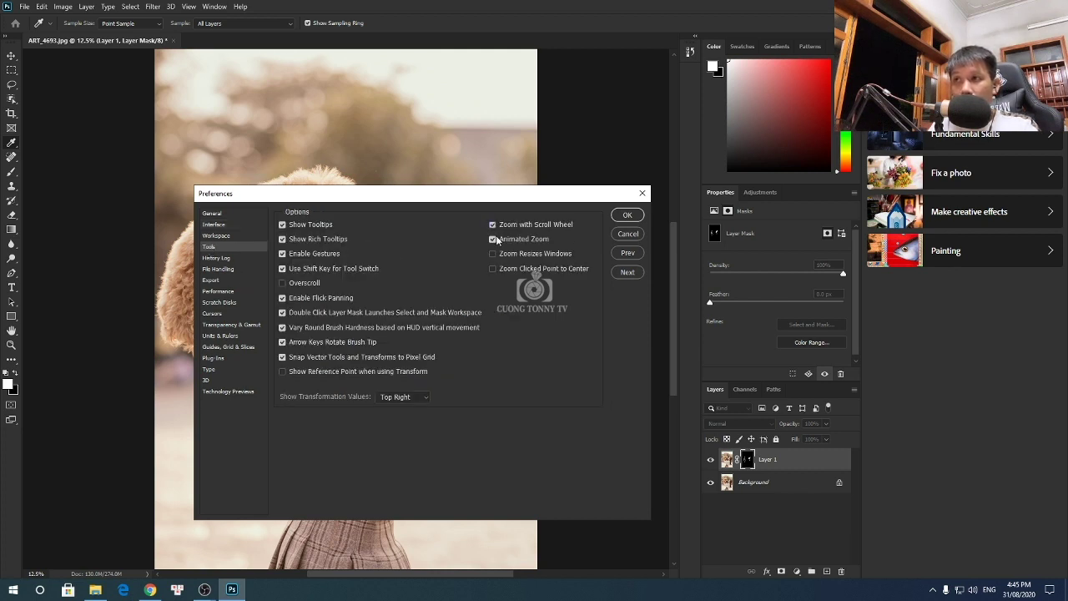
left_click(492, 268)
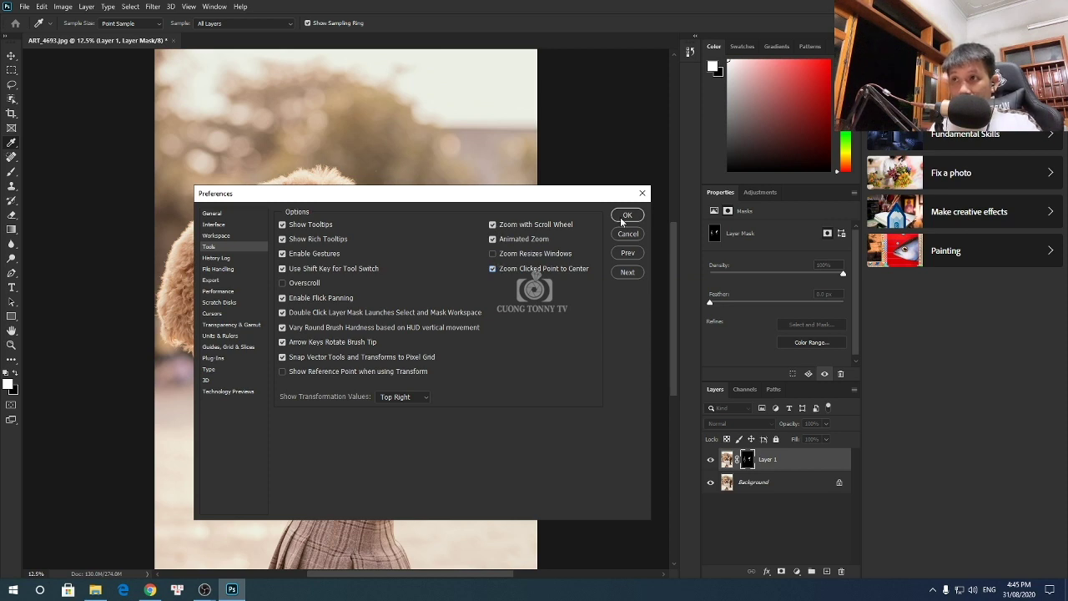
left_click(223, 291)
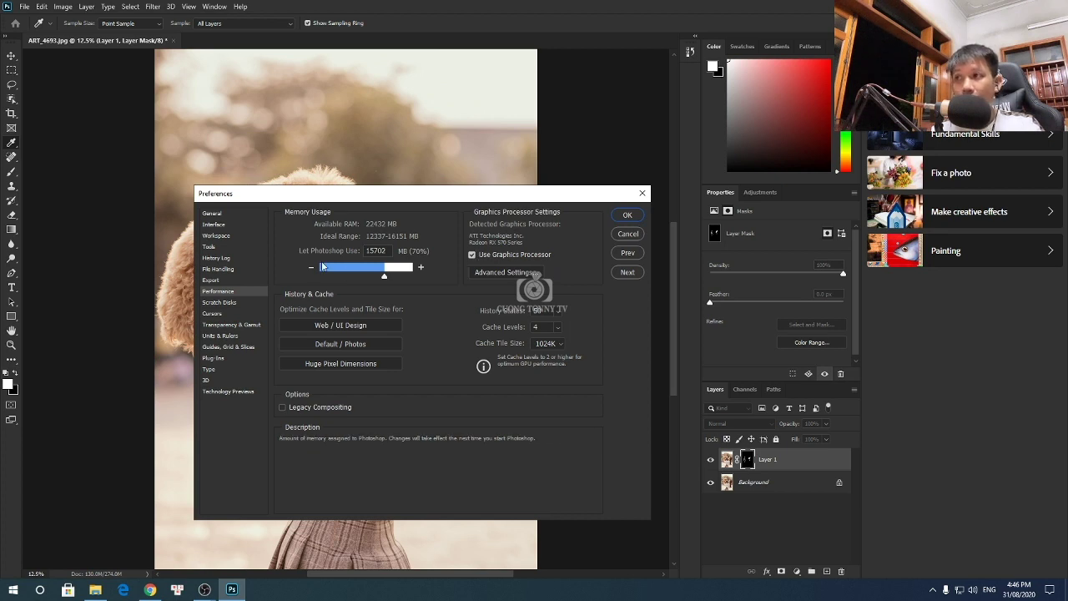
Keep Cache Levels at 4, set History States to 500, and confirm the preferences
left_click(380, 250)
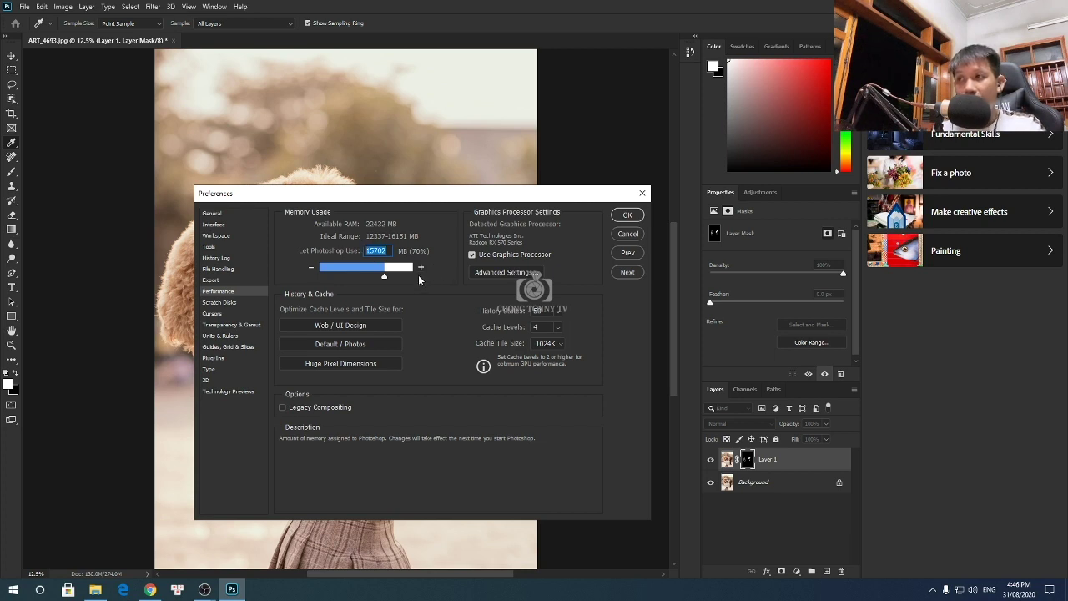
left_click(538, 310)
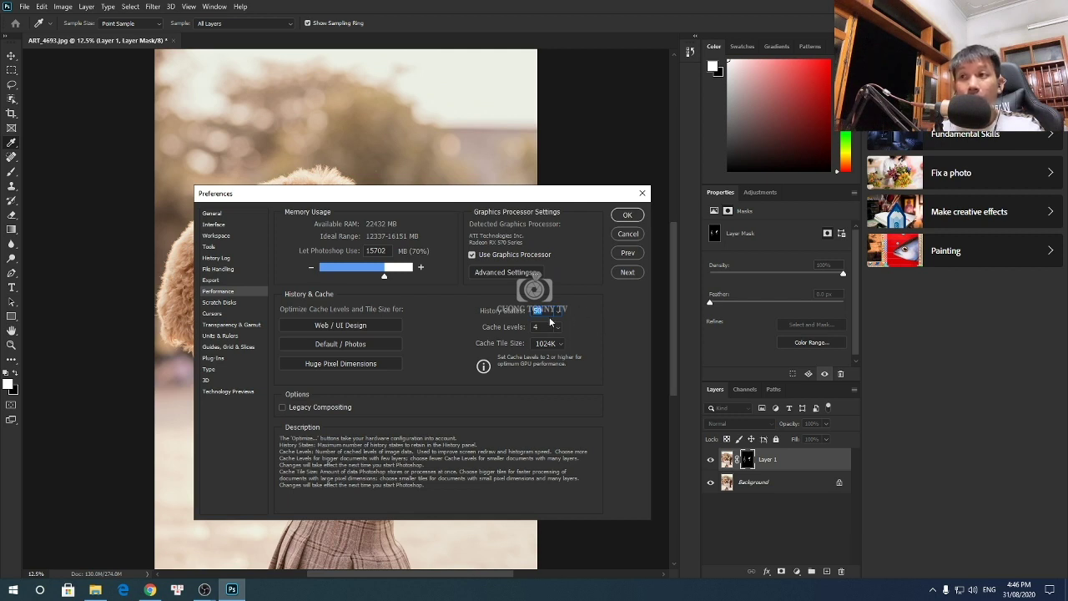
left_click(557, 326)
left_click_drag(557, 328, 574, 327)
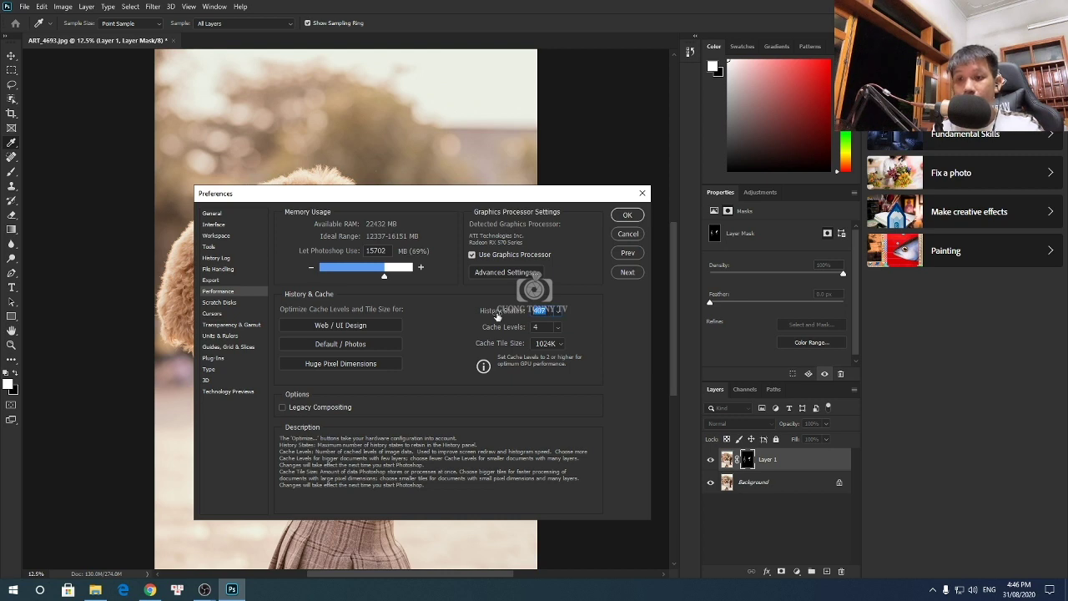
type("500")
key("Return")
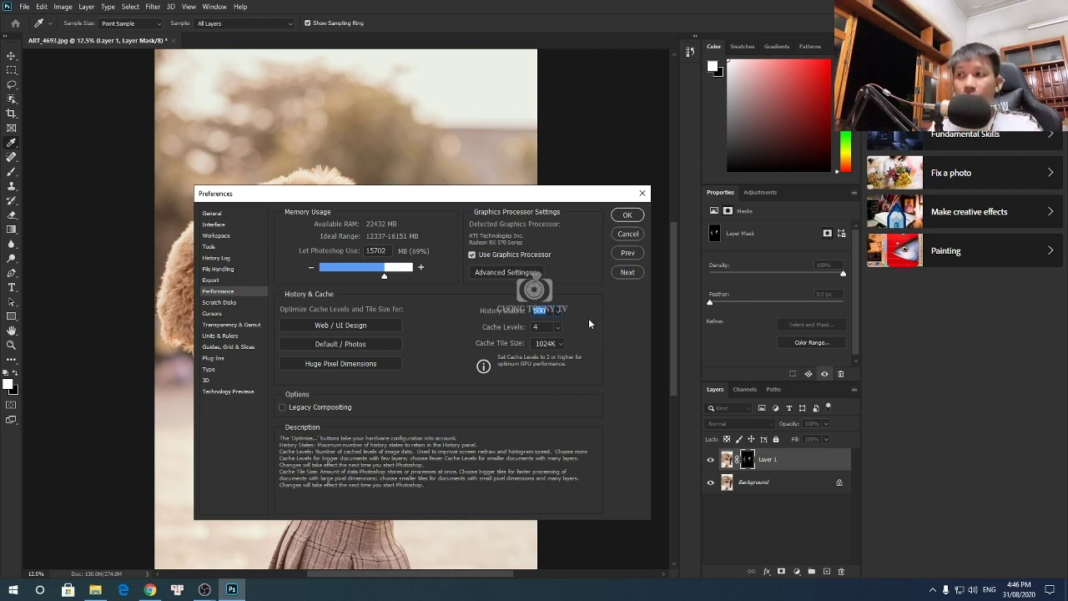
left_click(617, 217)
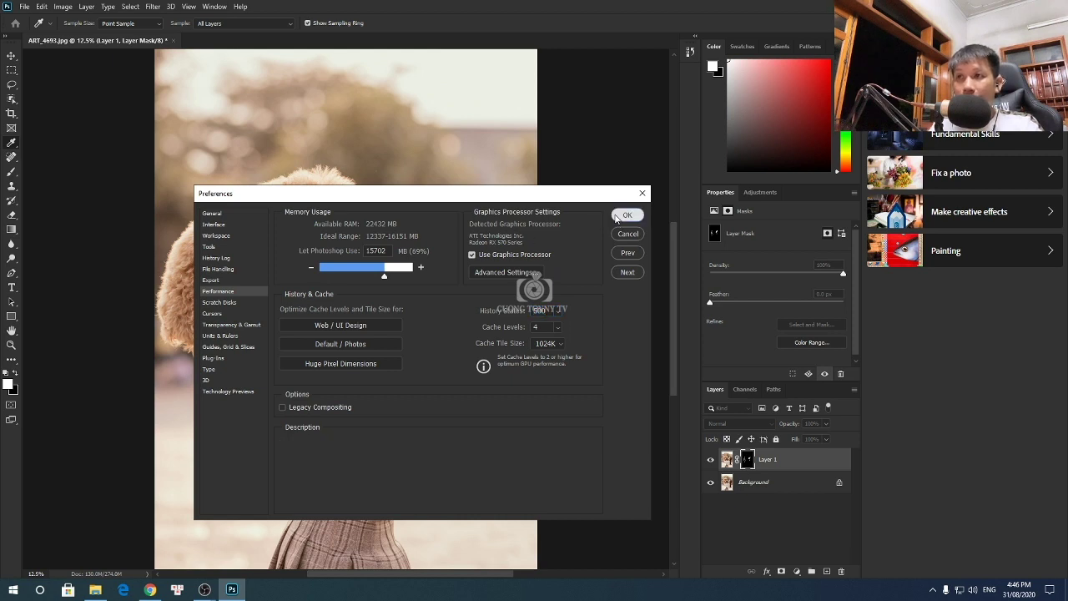
Close Preferences, return to the Brush tool, and zoom to about 74% on the girl's face
key("b")
scroll(393, 235, "down", 1)
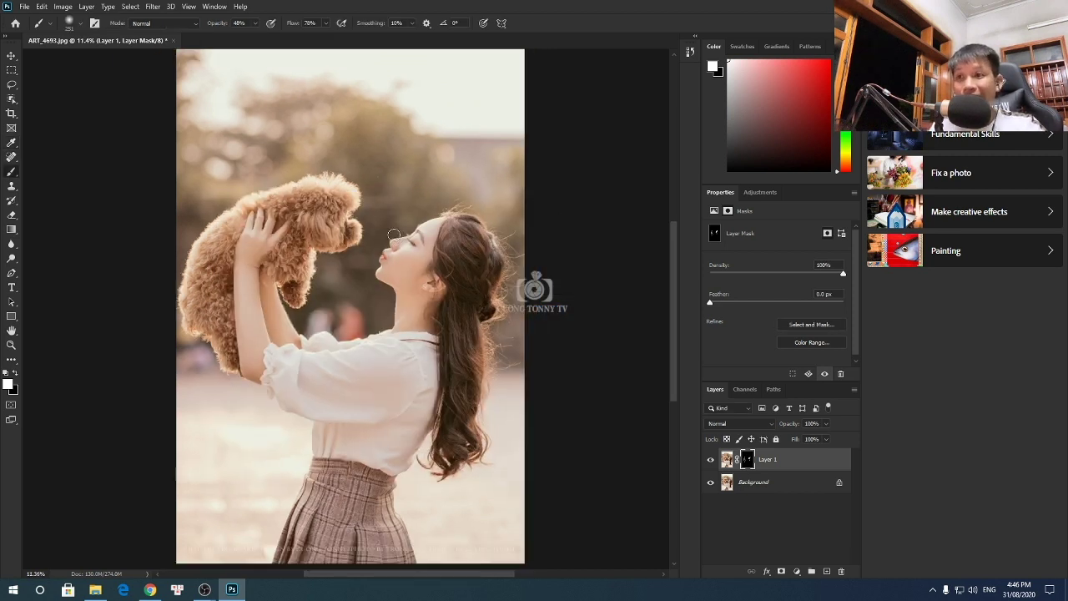
scroll(393, 234, "down", 1)
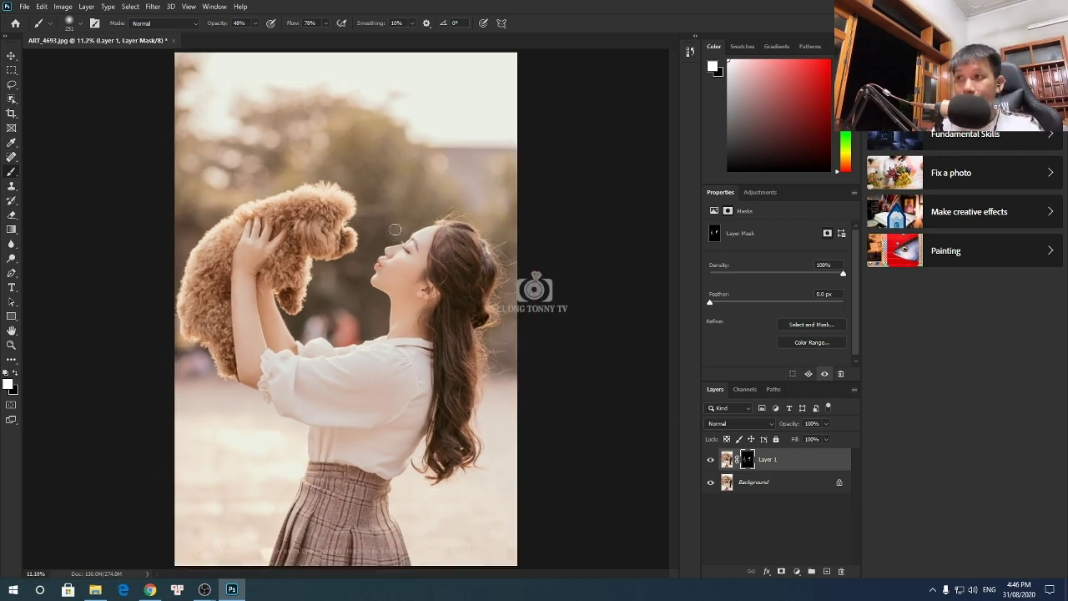
scroll(350, 227, "up", 2)
scroll(309, 221, "up", 3)
scroll(275, 167, "up", 3)
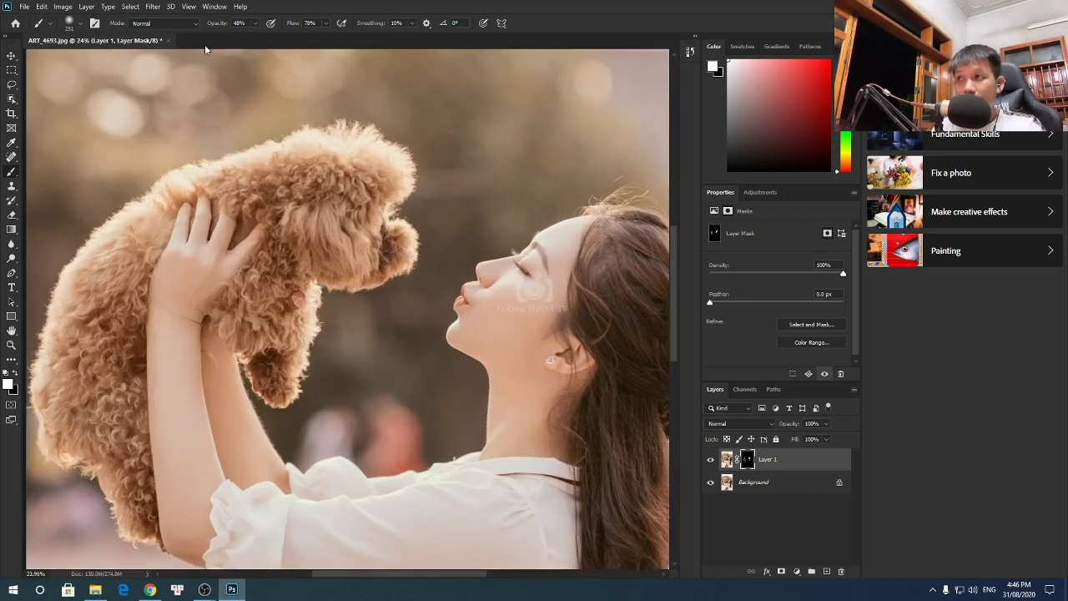
scroll(471, 250, "down", 2)
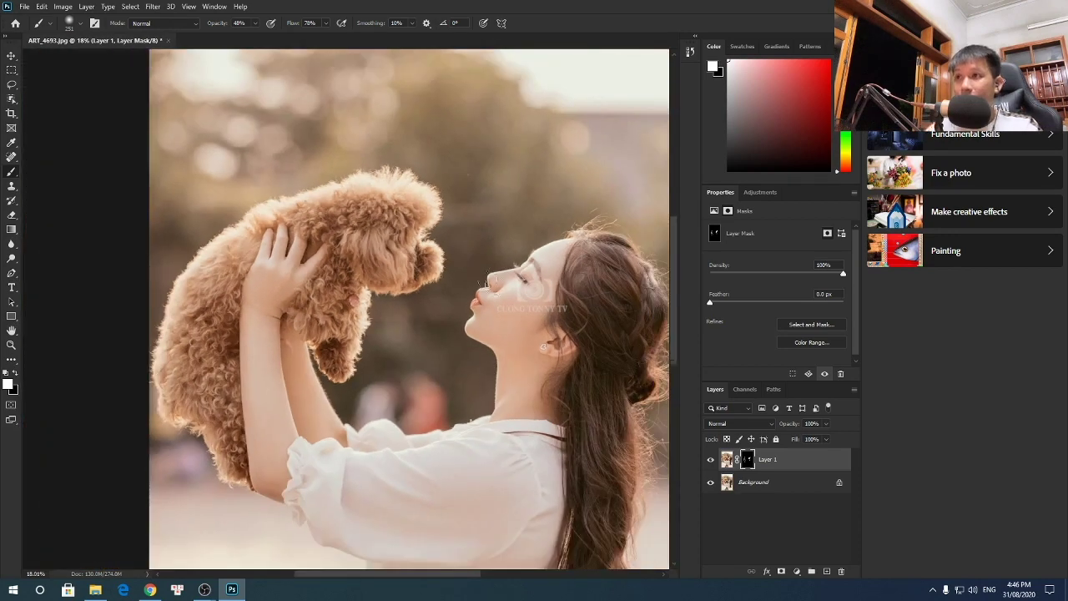
scroll(491, 282, "up", 5)
scroll(543, 281, "up", 4)
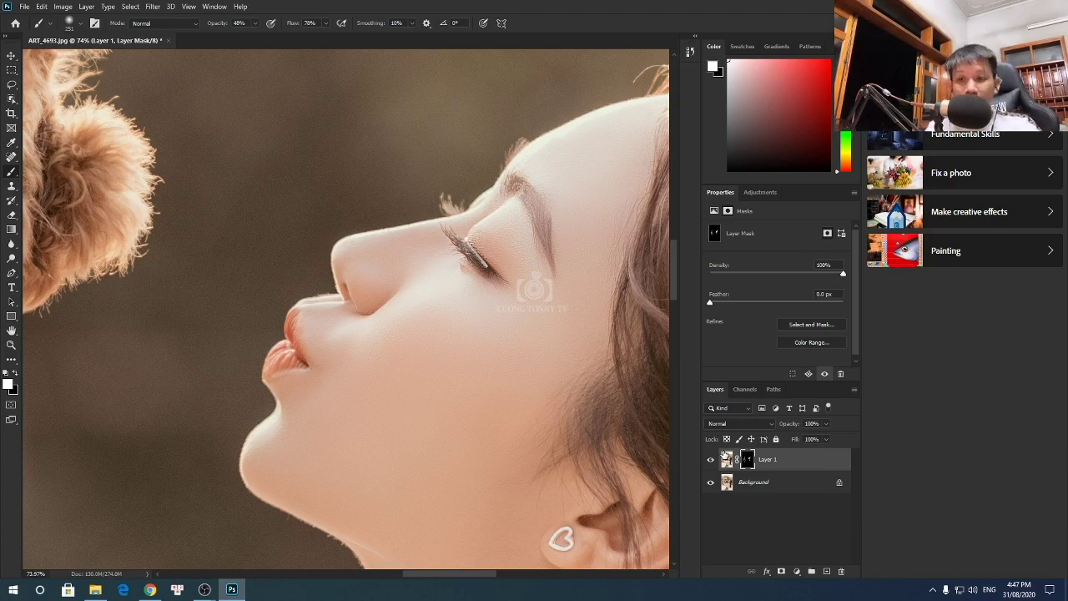
Fit the whole photo on screen and set the brush opacity to 100%
key("0")
key("ctrl+0")
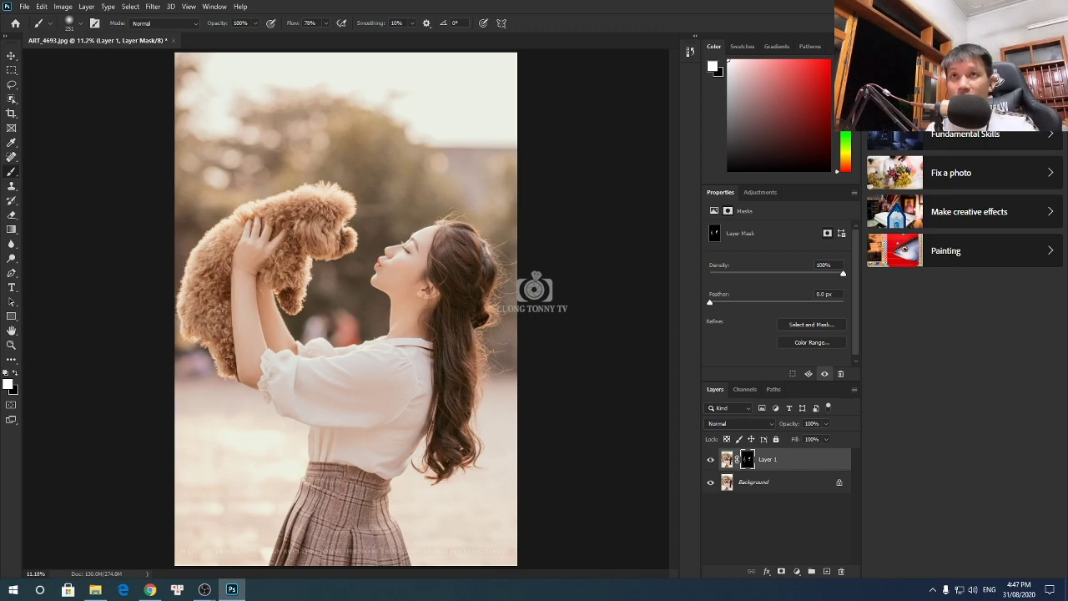